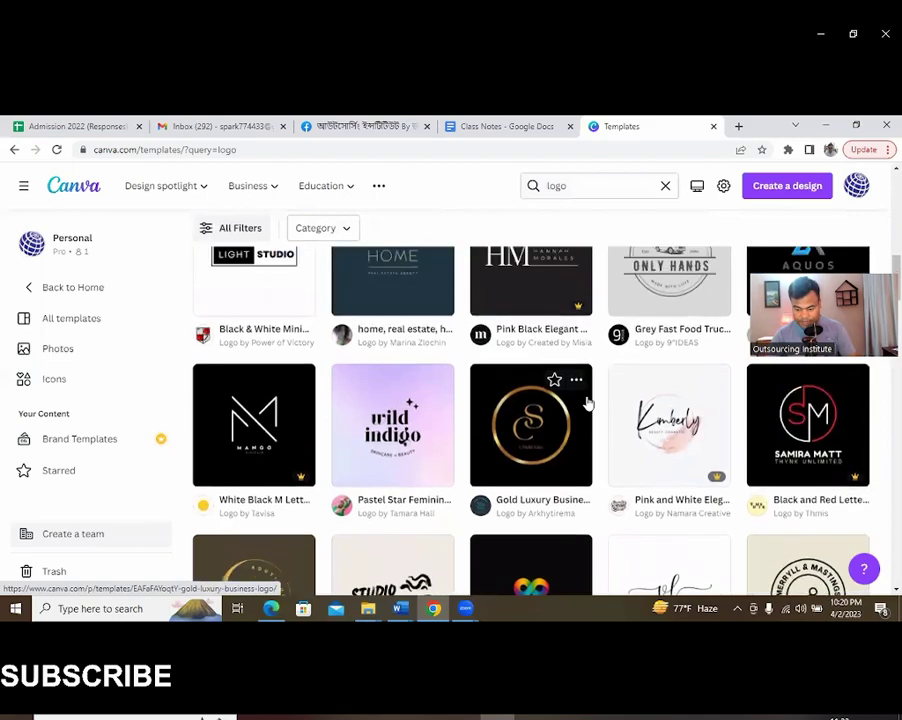
# - Open the Black and Red Letter SM Elegant and Luxury logo template for customizing
pyautogui.click(806, 420)
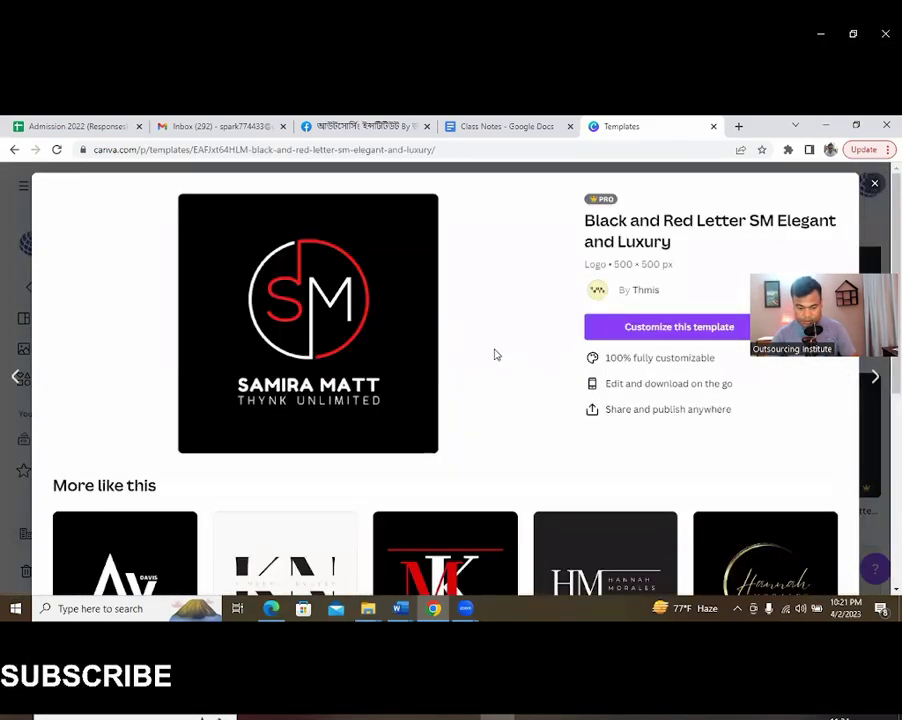
pyautogui.click(662, 327)
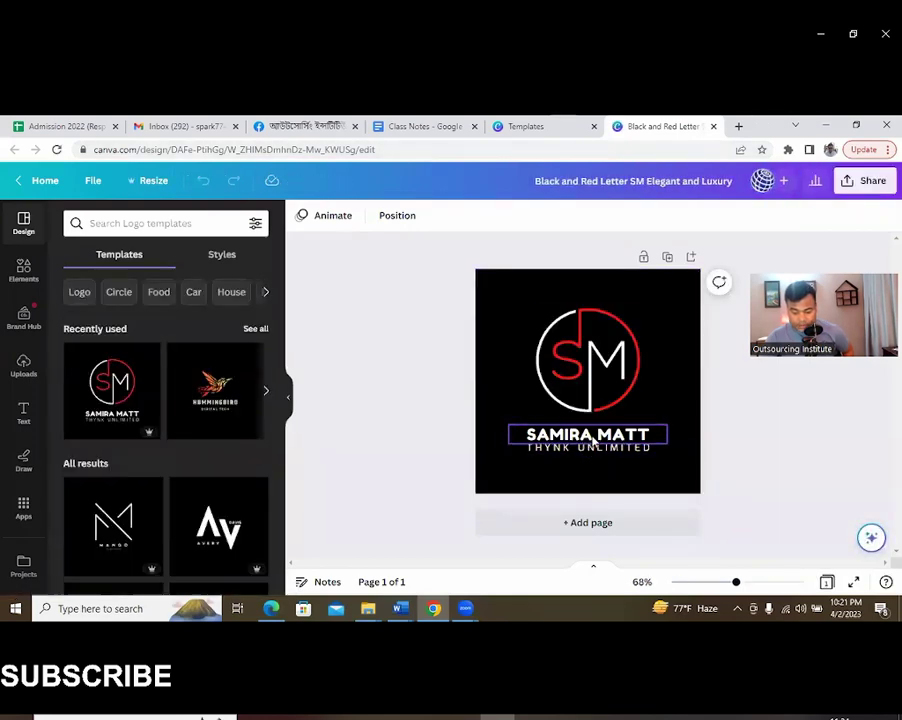
# - Replace the main name line beneath the SM emblem with "MICHEL FASHION"
pyautogui.doubleClick(592, 438)
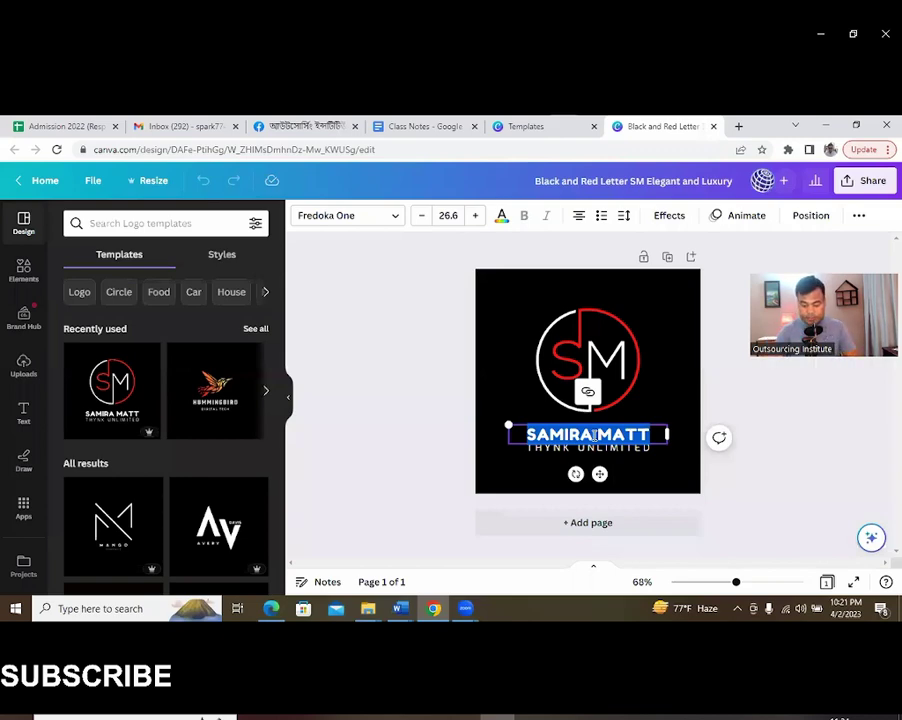
pyautogui.write('MICHEL FASHIO')
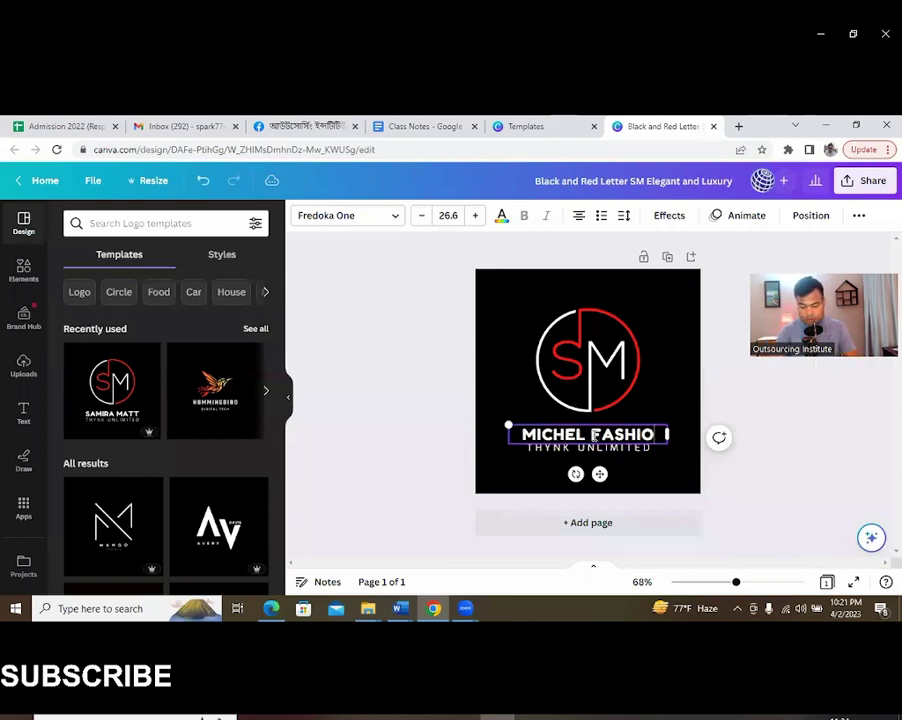
pyautogui.press('BackSpace')
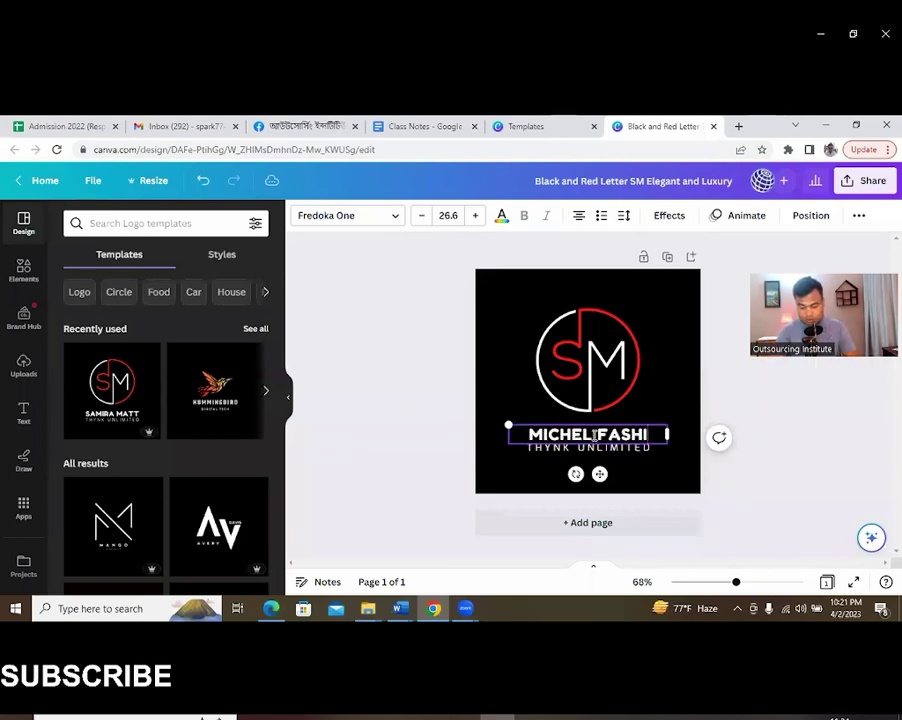
pyautogui.write('ON')
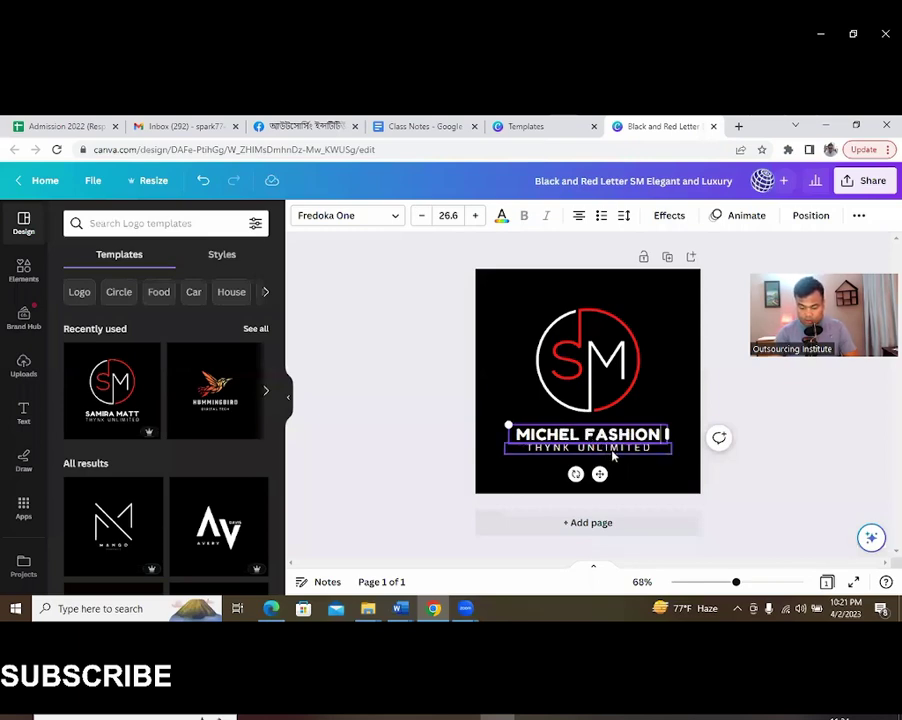
# - Change the tagline beneath the company name from the template text to "ULTIMATE STYLE"
pyautogui.doubleClick(612, 449)
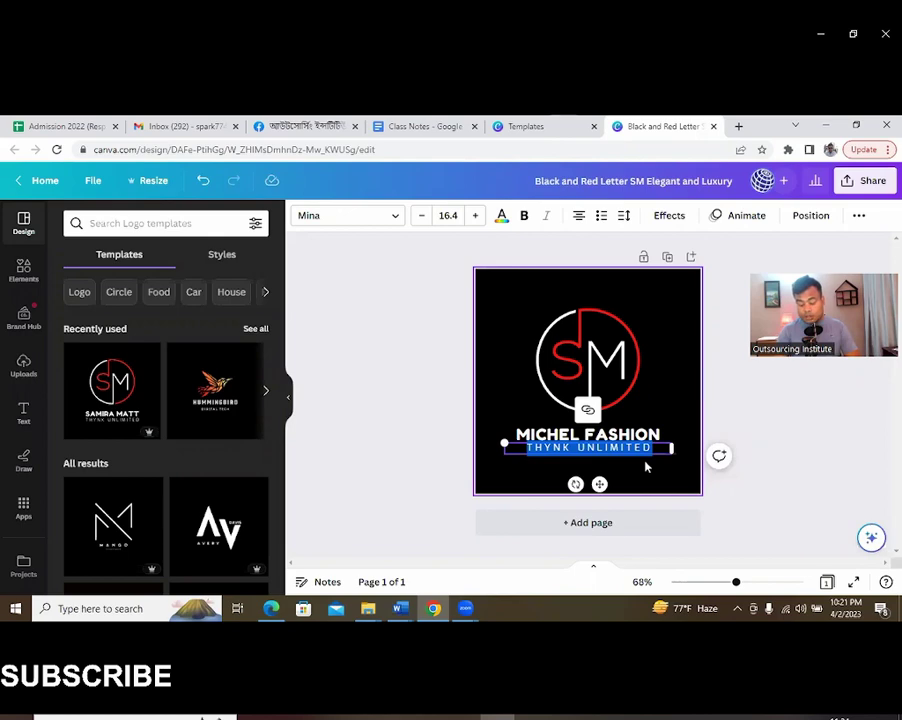
pyautogui.write('UL')
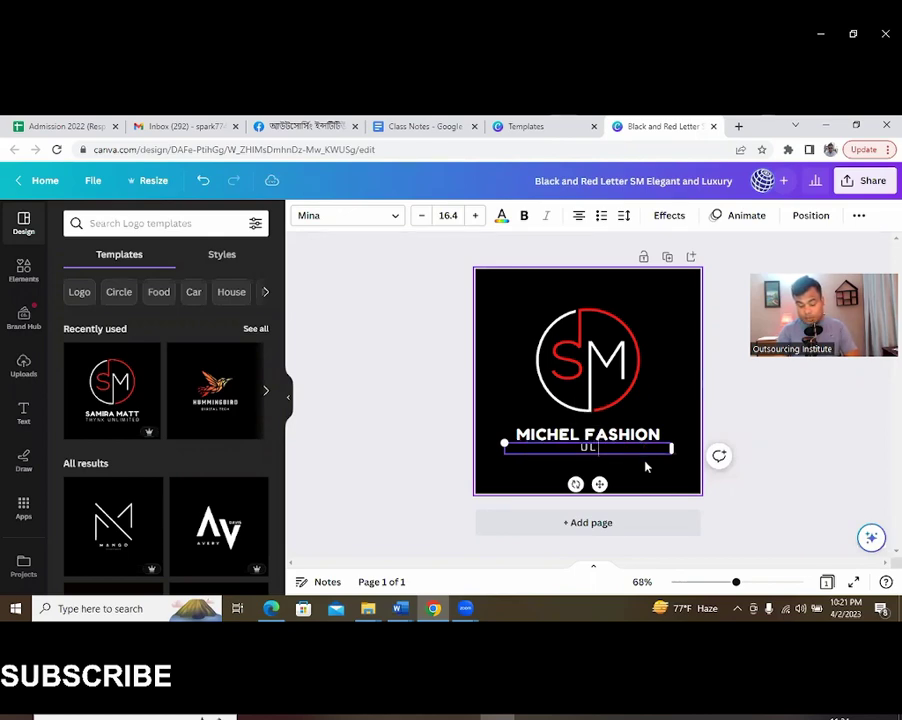
pyautogui.write('TIMATE')
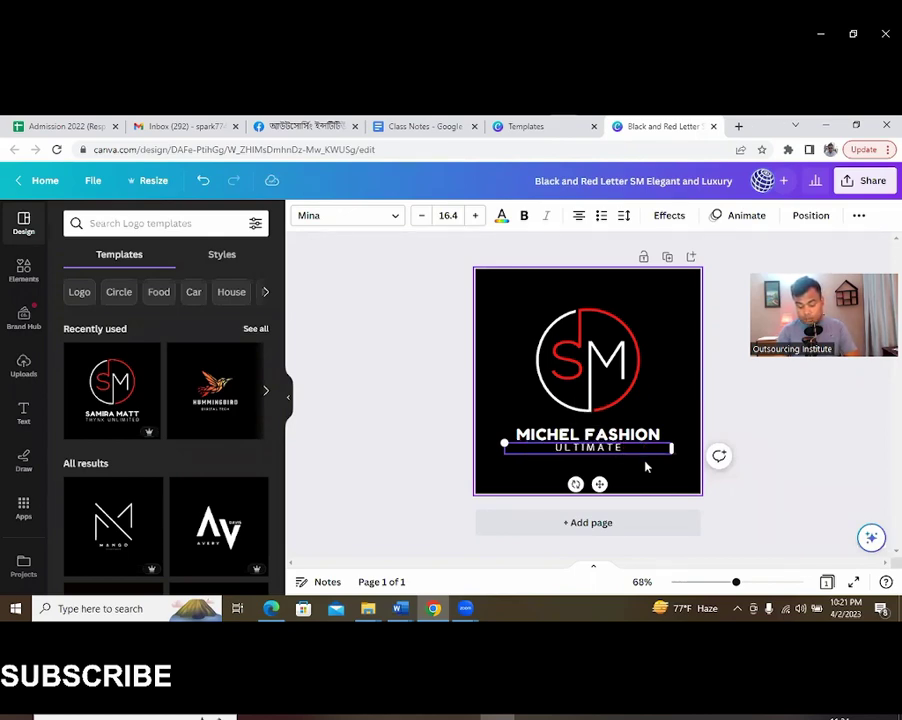
pyautogui.write(' SYL')
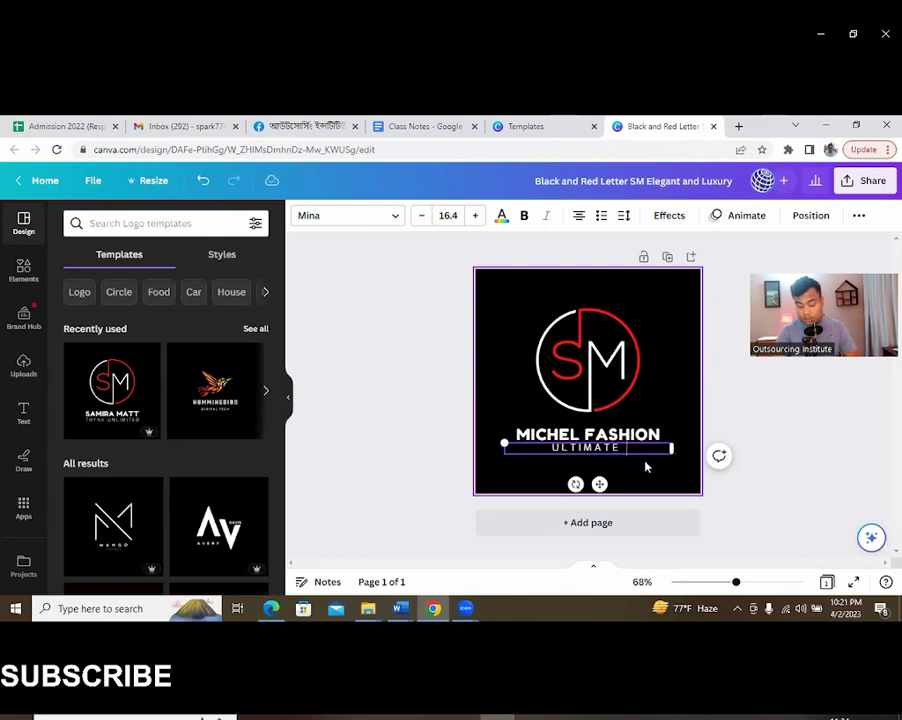
pyautogui.write('E')
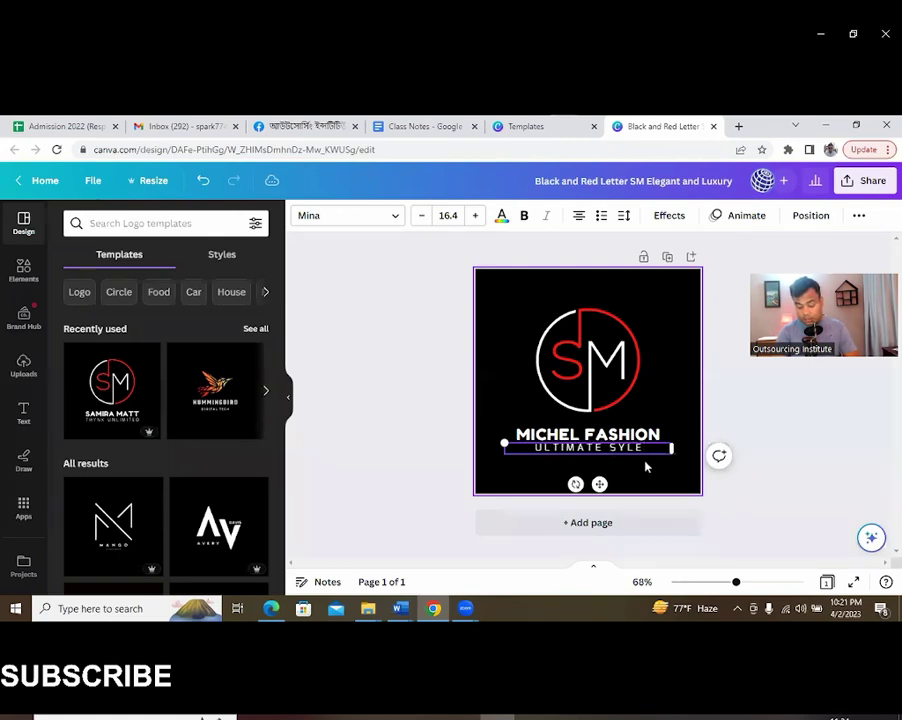
pyautogui.press('BackSpace')
pyautogui.press('BackSpace')
pyautogui.press('BackSpace')
pyautogui.write('TYLE')
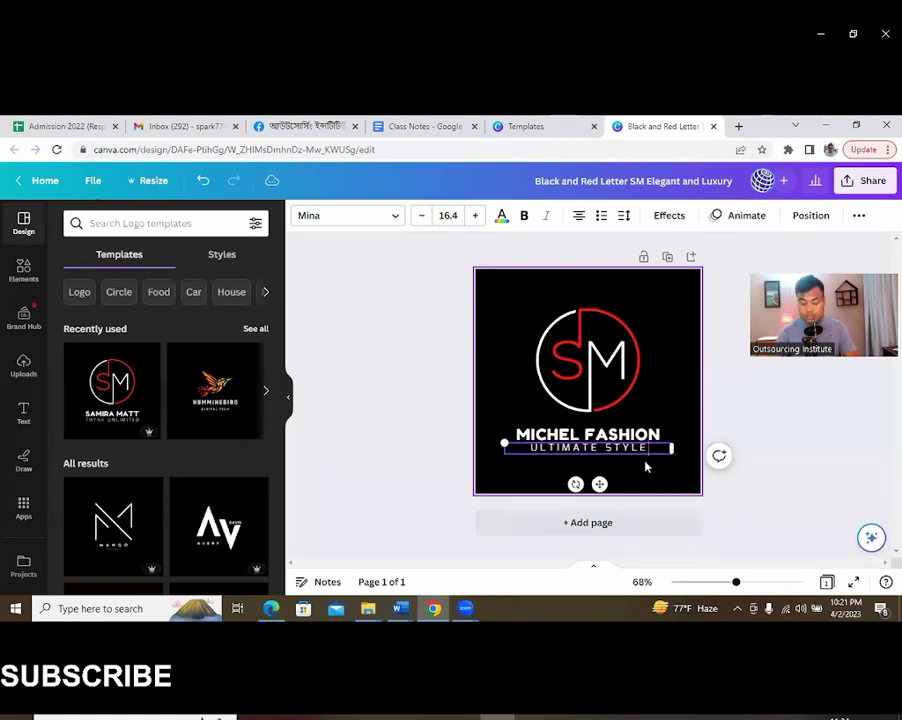
pyautogui.click(658, 402)
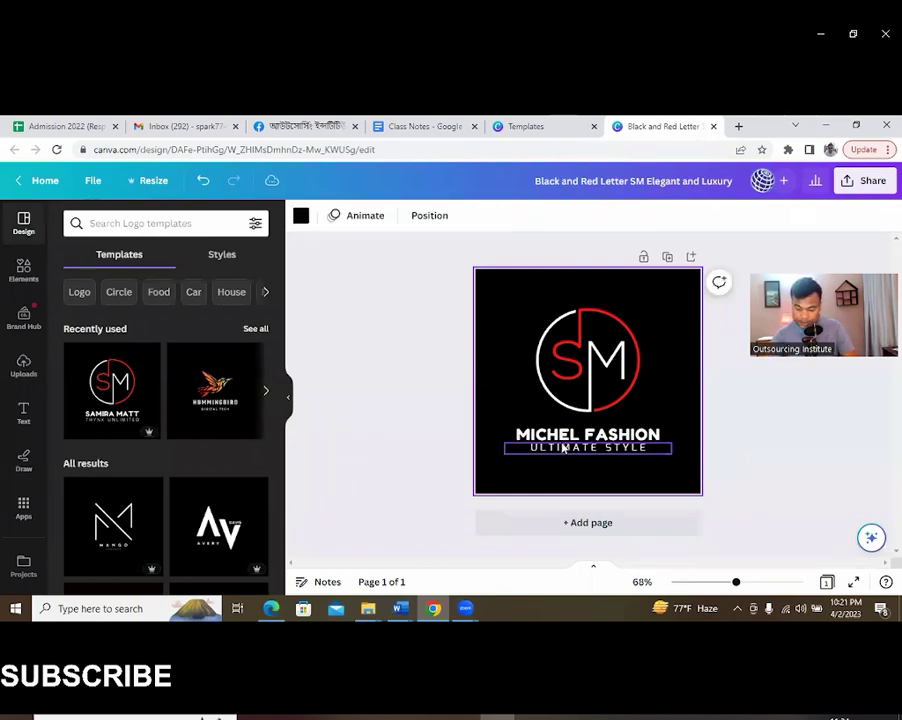
# - Try to enlarge and reposition the SM emblem inside its crop frame above the company name
pyautogui.click(601, 366)
pyautogui.doubleClick(601, 366)
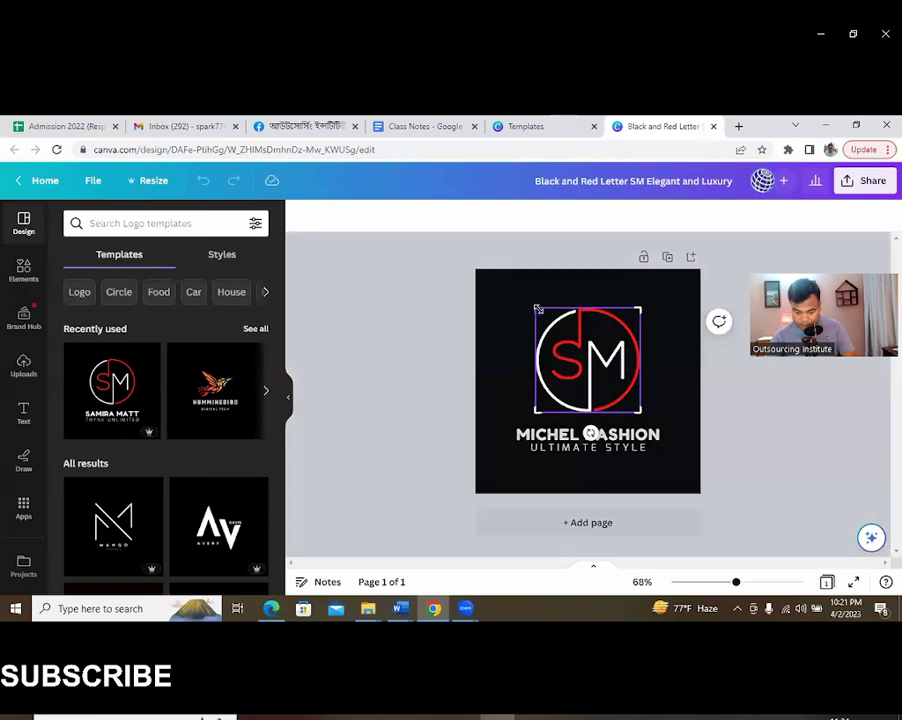
pyautogui.moveTo(537, 309); pyautogui.dragTo(501, 274)
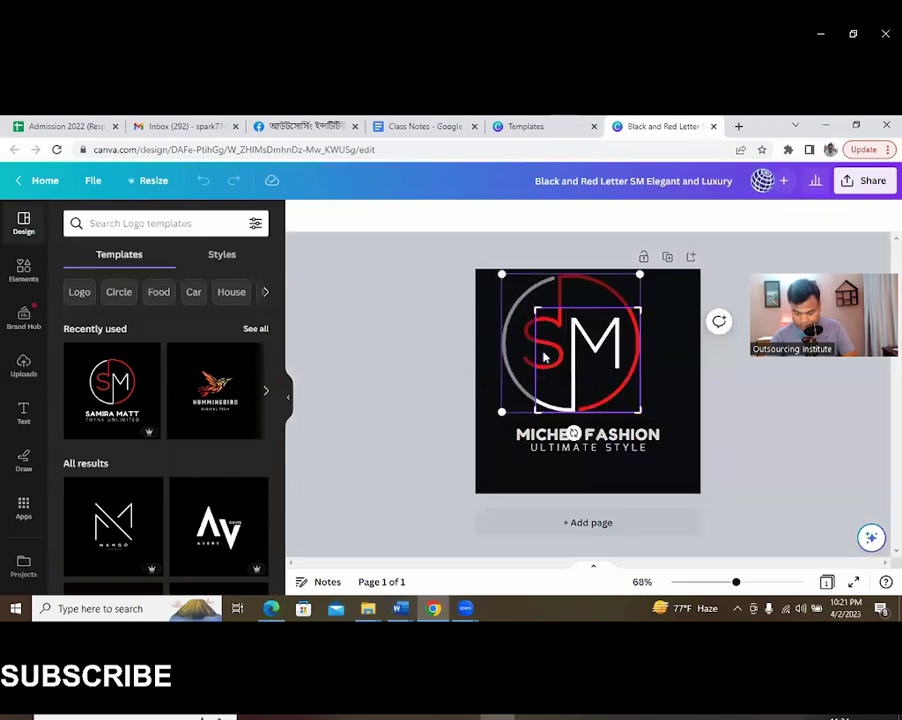
pyautogui.moveTo(628, 383); pyautogui.dragTo(646, 394)
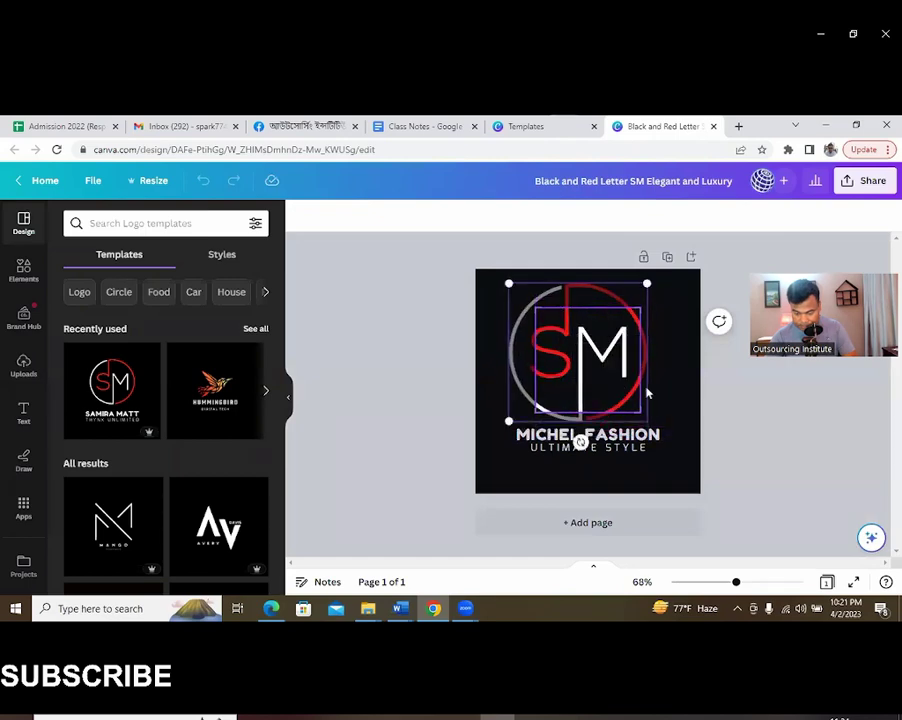
pyautogui.click(652, 384)
pyautogui.doubleClick(582, 378)
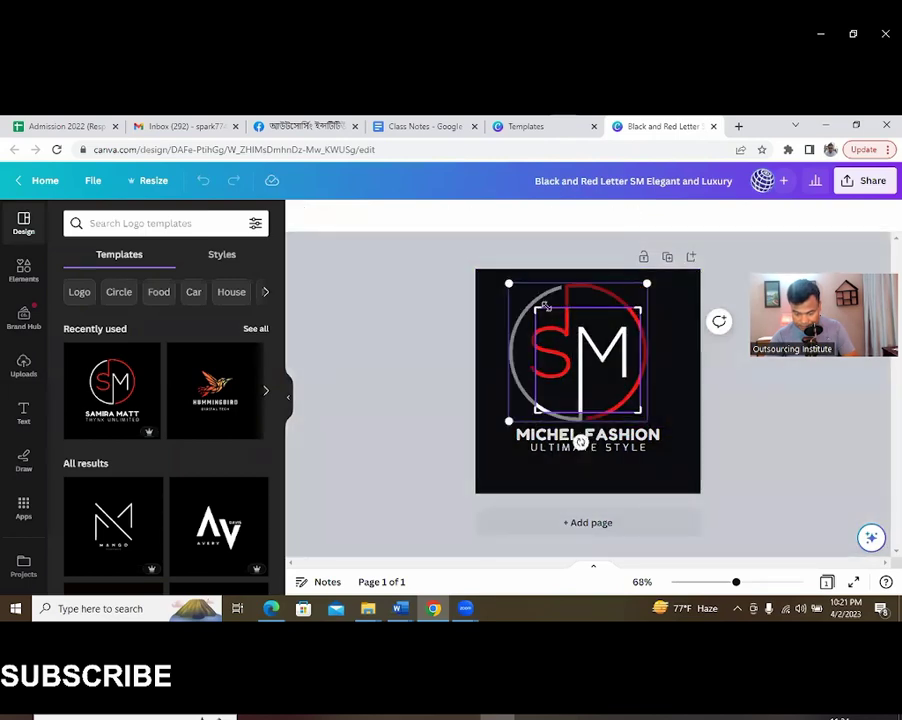
pyautogui.press('Return')
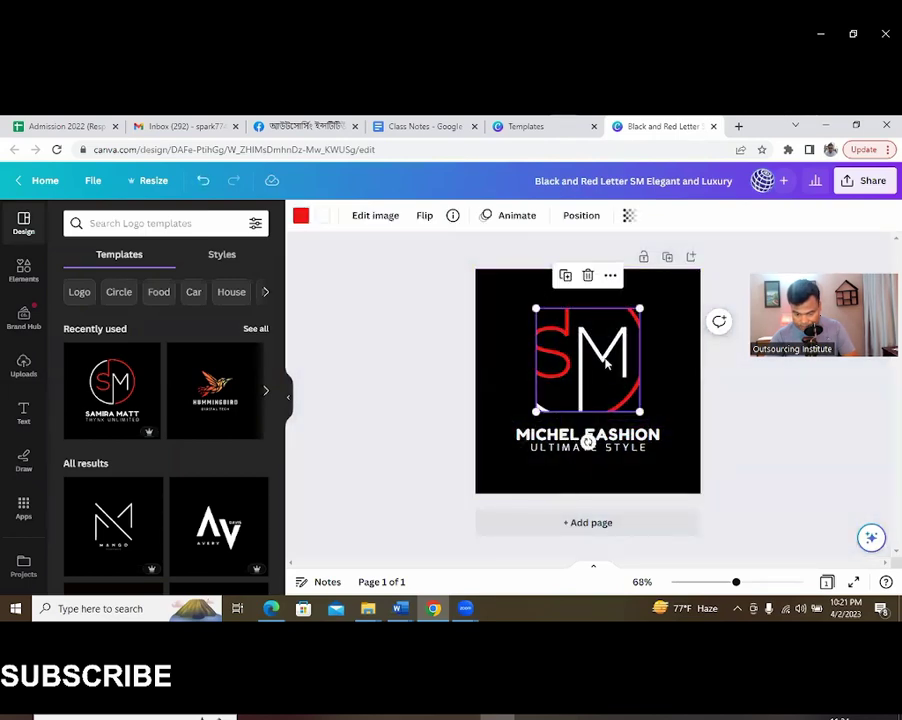
# - Rework the SM emblem's crop slightly and delete the emblem from the logo
pyautogui.doubleClick(572, 368)
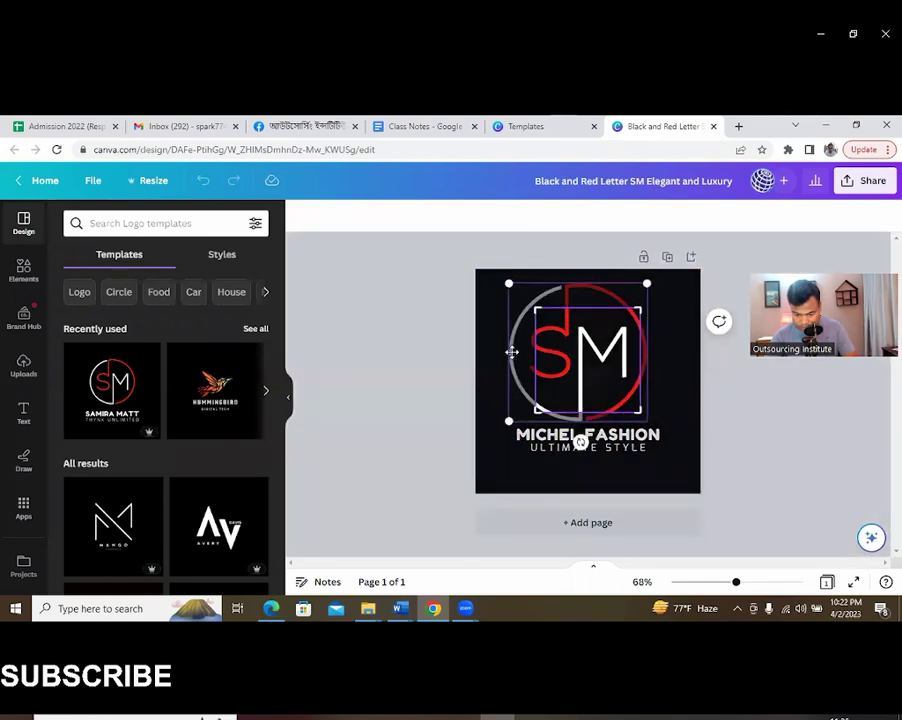
pyautogui.press('Return')
pyautogui.doubleClick(583, 420)
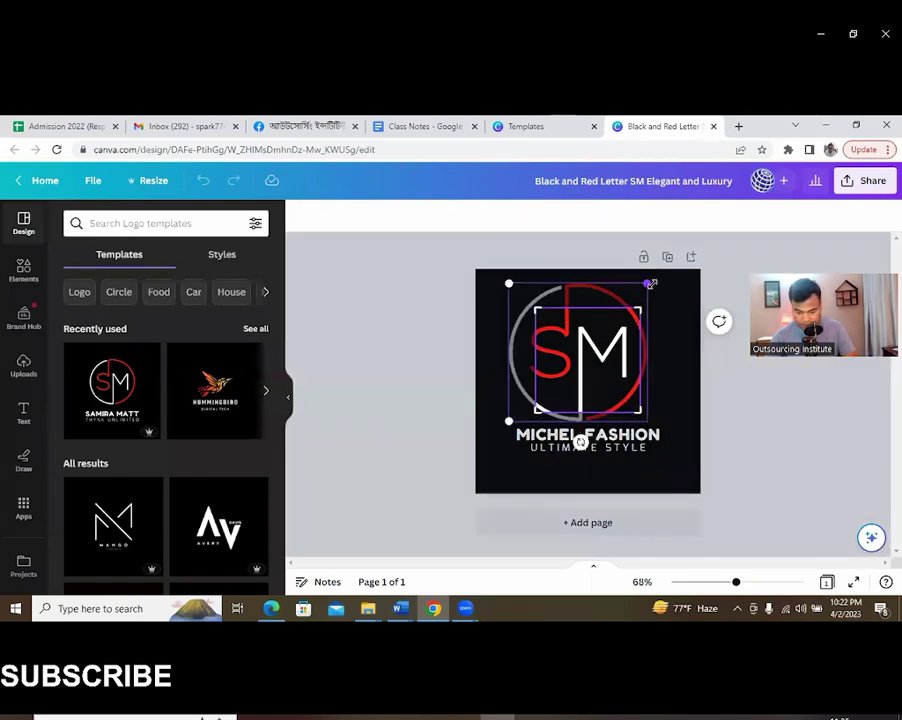
pyautogui.press('Return')
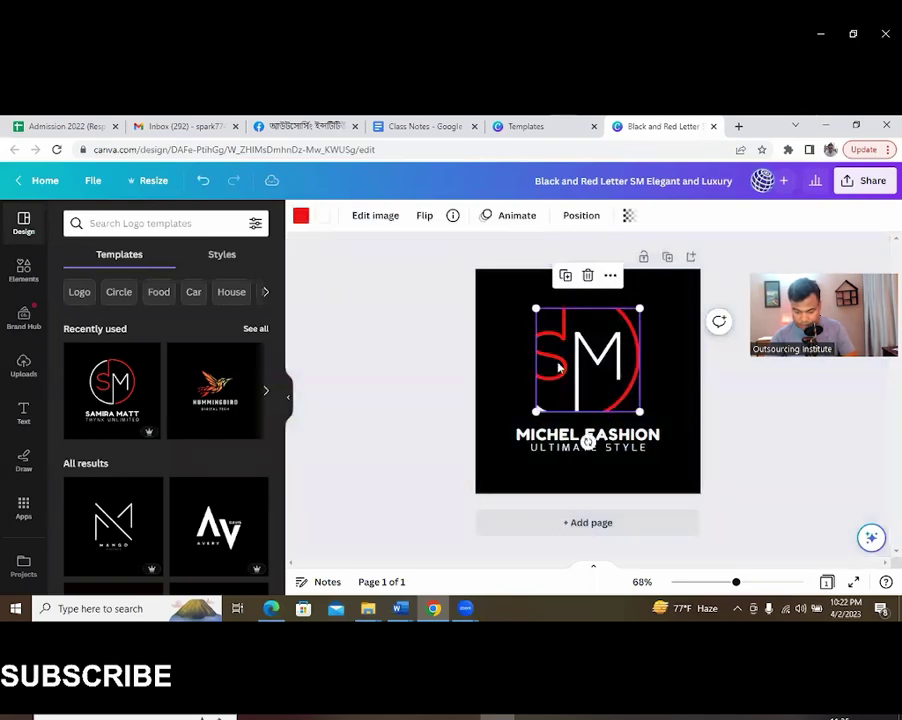
pyautogui.press('Delete')
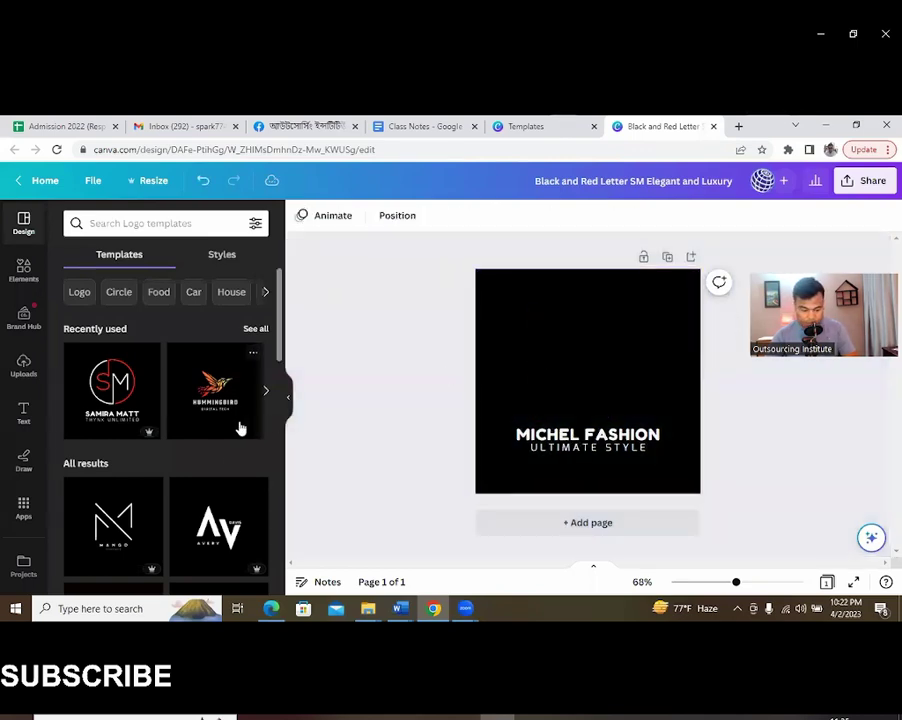
# - Replace the current page with the off-white version of the Red and Gray Minimalist Social Media Business Company Logo template
pyautogui.scroll(-5, 170, 488)
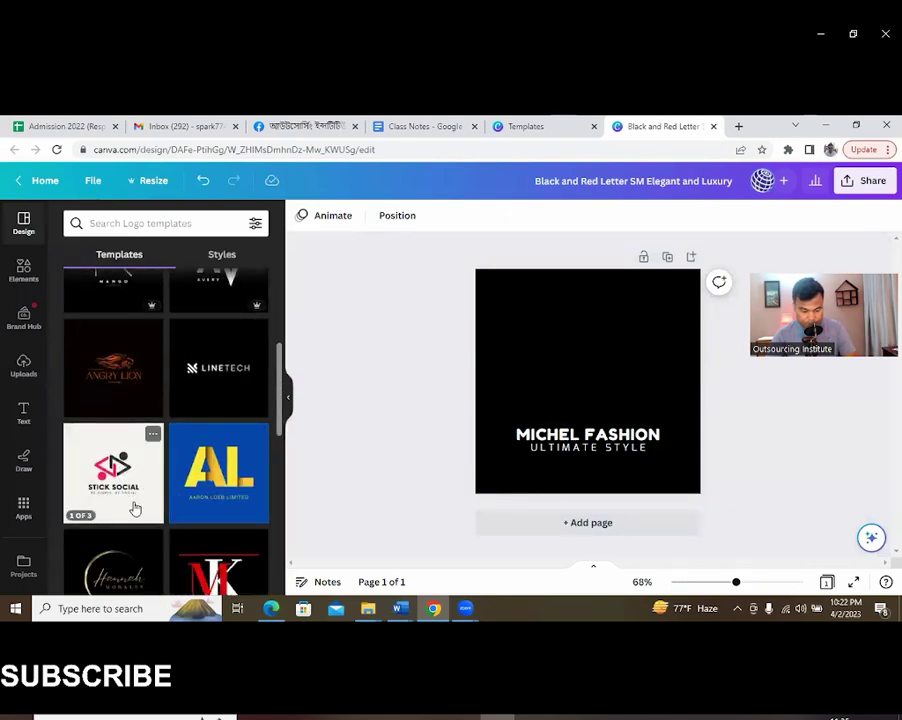
pyautogui.click(570, 340)
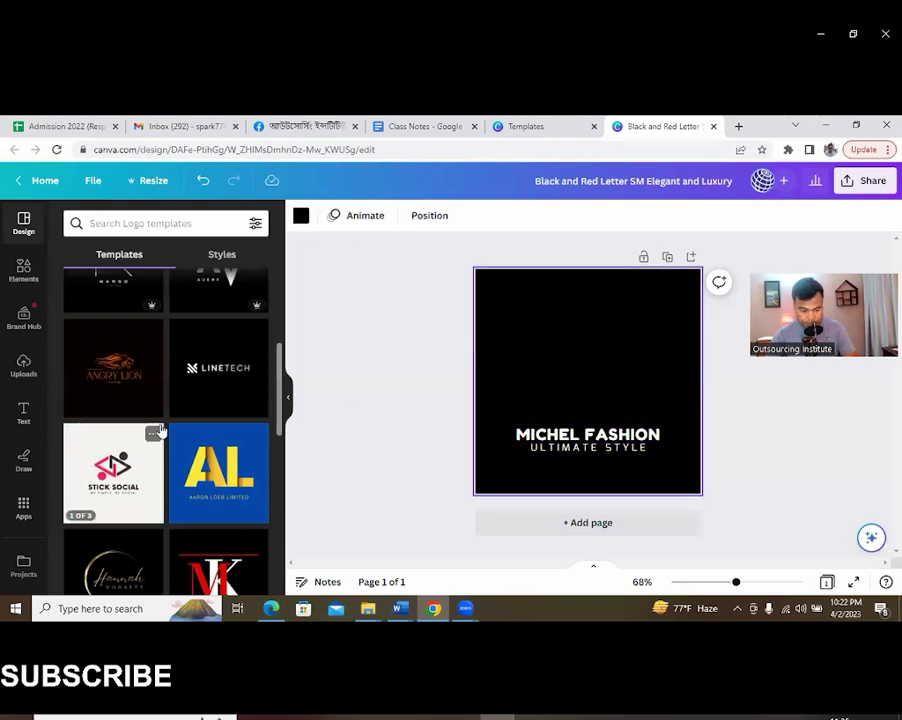
pyautogui.scroll(-2, 198, 460)
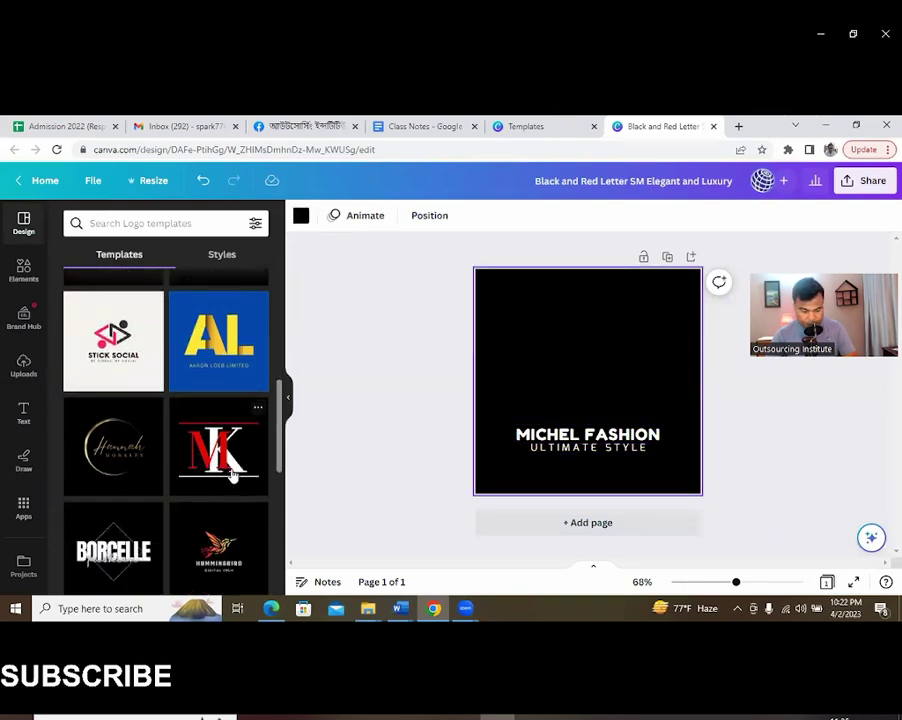
pyautogui.scroll(2, 232, 474)
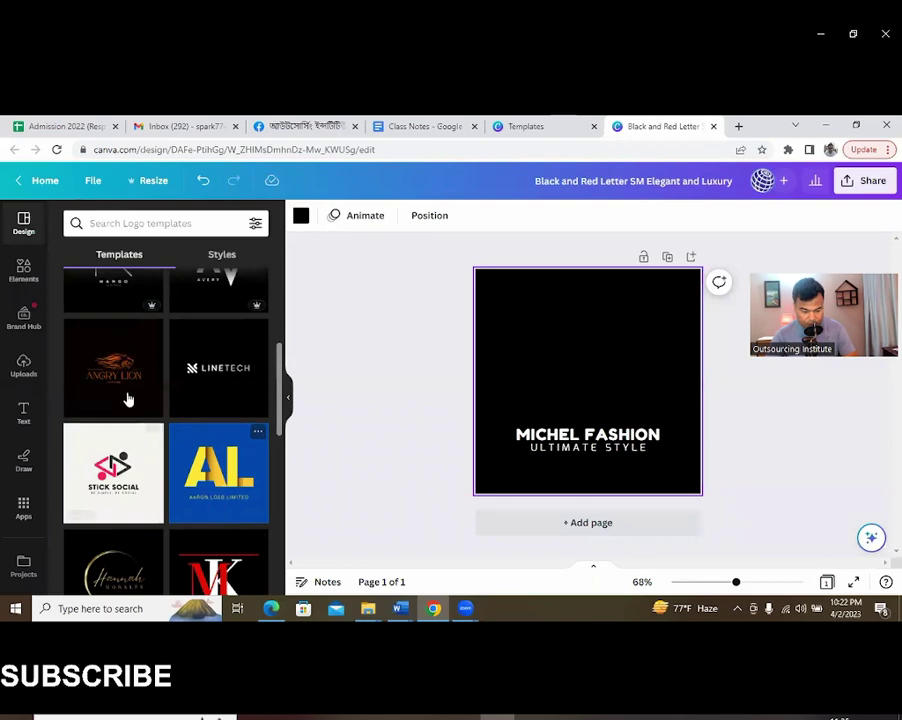
pyautogui.click(118, 482)
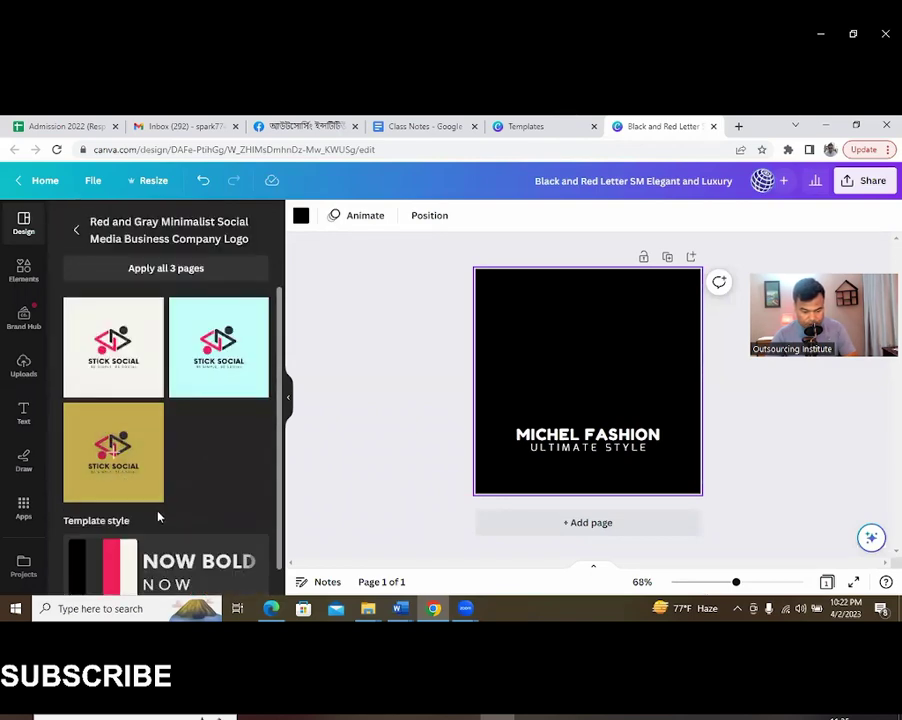
pyautogui.click(127, 348)
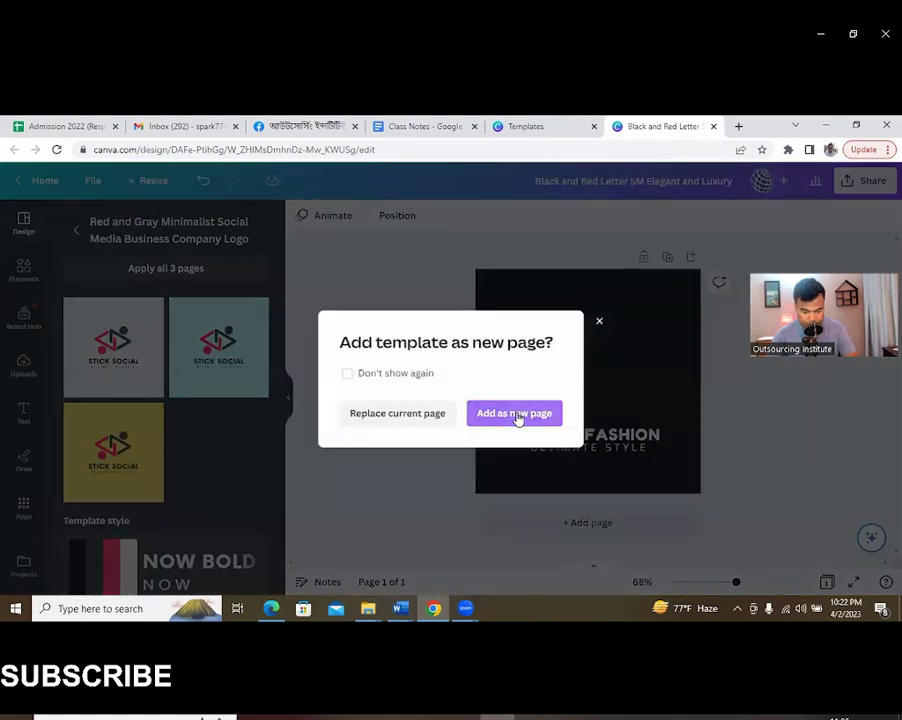
pyautogui.click(398, 415)
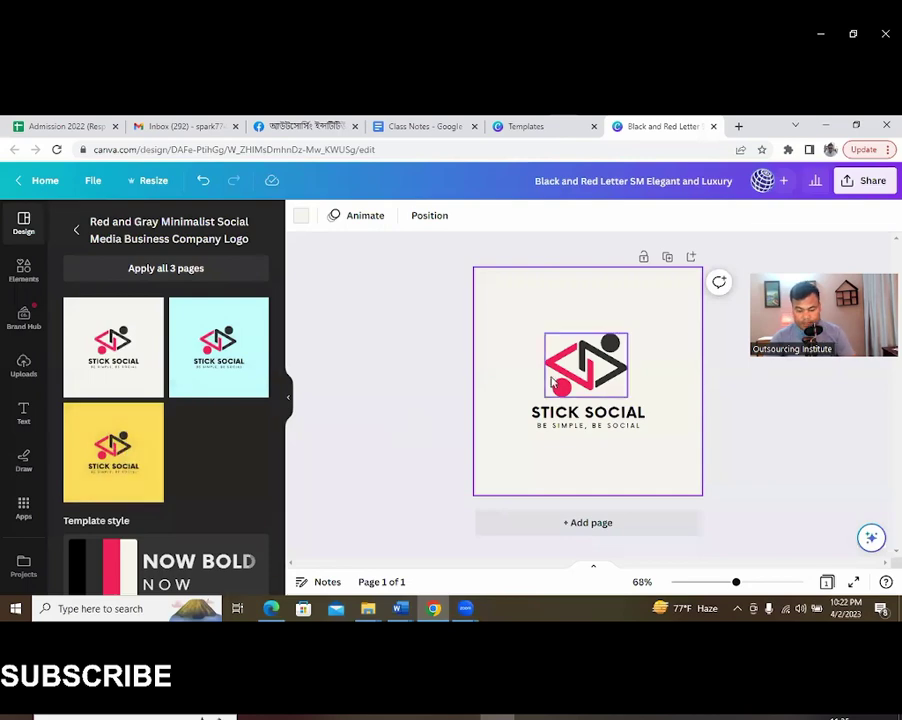
# - Replace the "STICK SOCIAL" heading with "MICHEL FASHION"
pyautogui.click(600, 411)
pyautogui.click(603, 410)
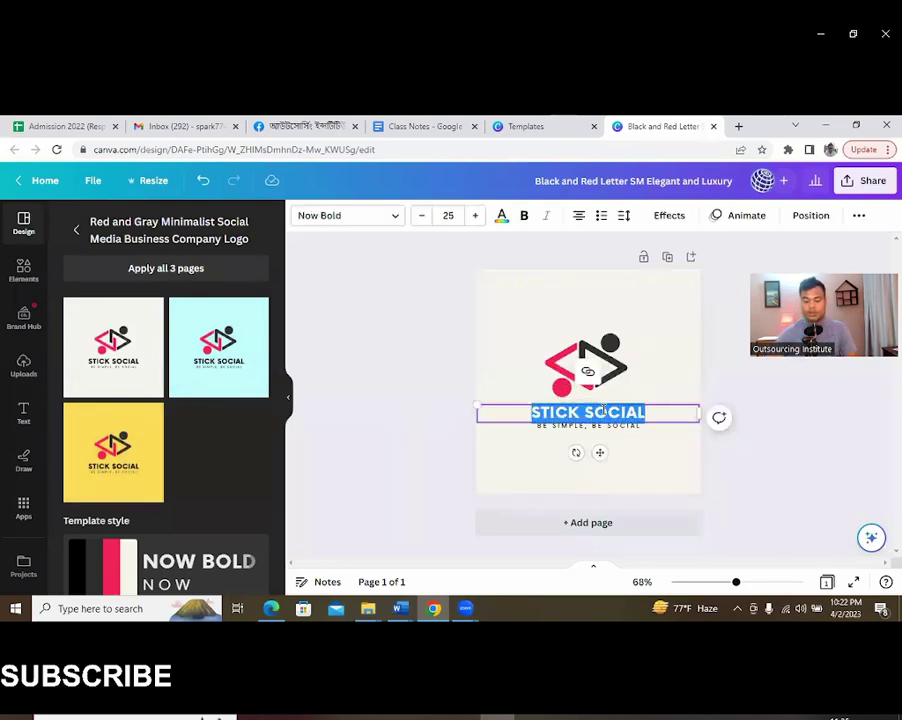
pyautogui.write('MICHEL FA')
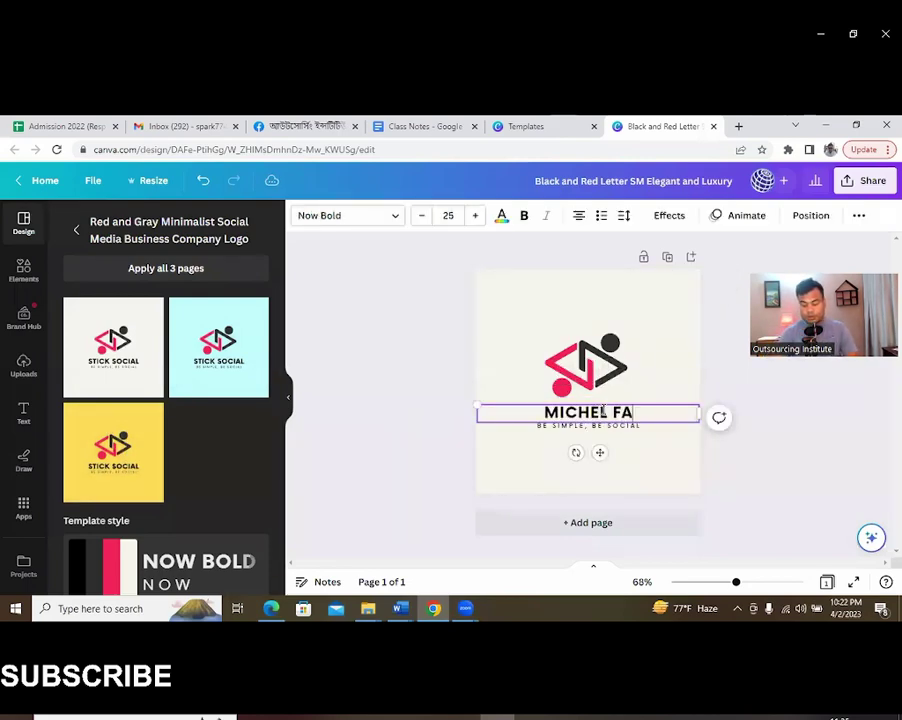
pyautogui.write('SHION')
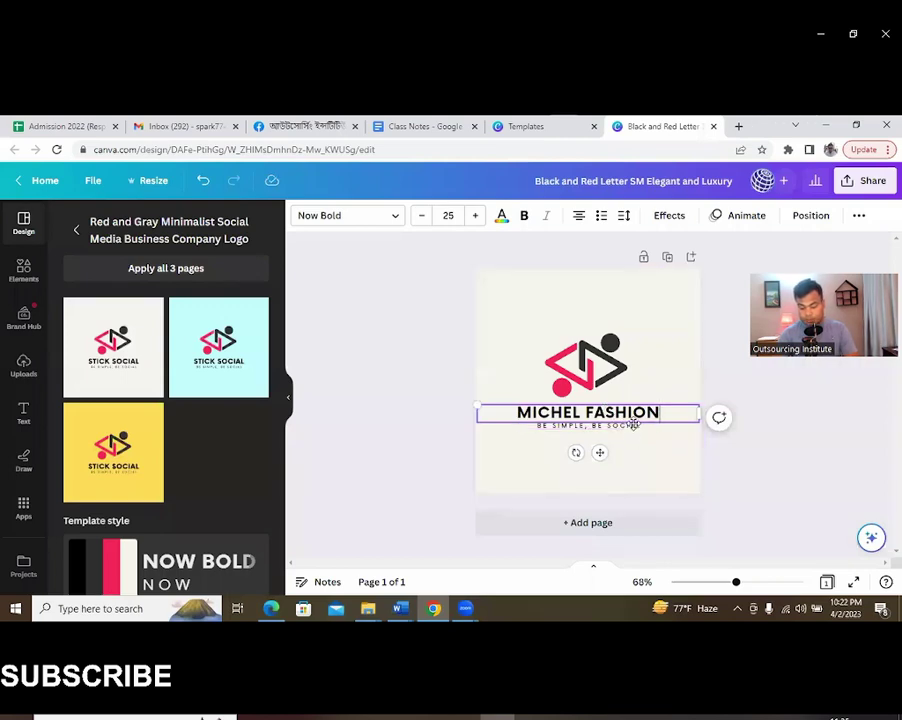
# - Replace the "BE SIMPLE, BE SOCIAL" tagline under the company name with "THE SENSE OF STYLEL"
pyautogui.doubleClick(636, 429)
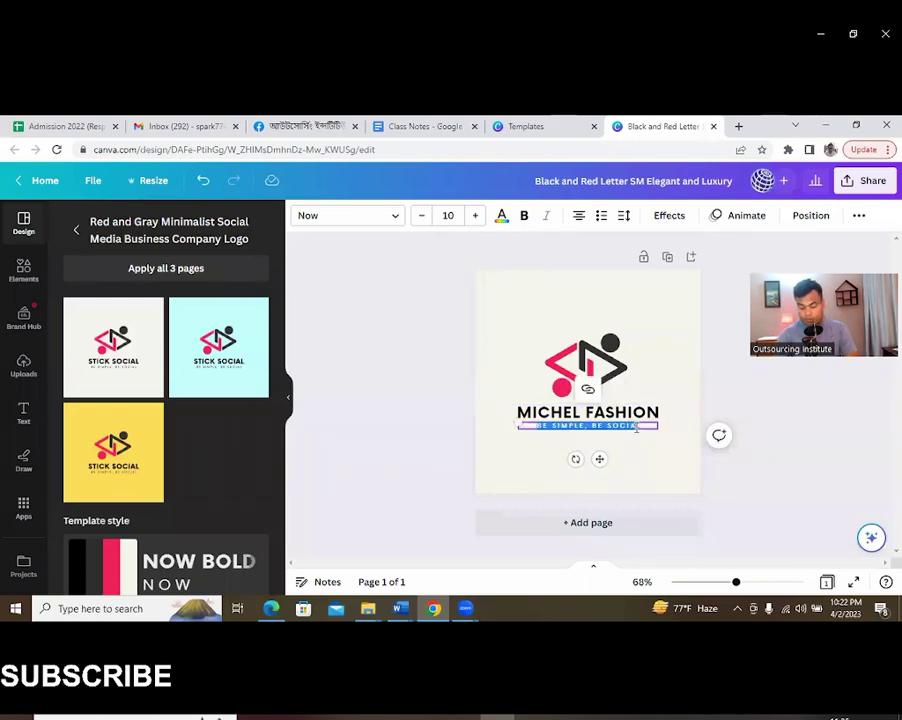
pyautogui.write('THEE')
pyautogui.write('SENSE O')
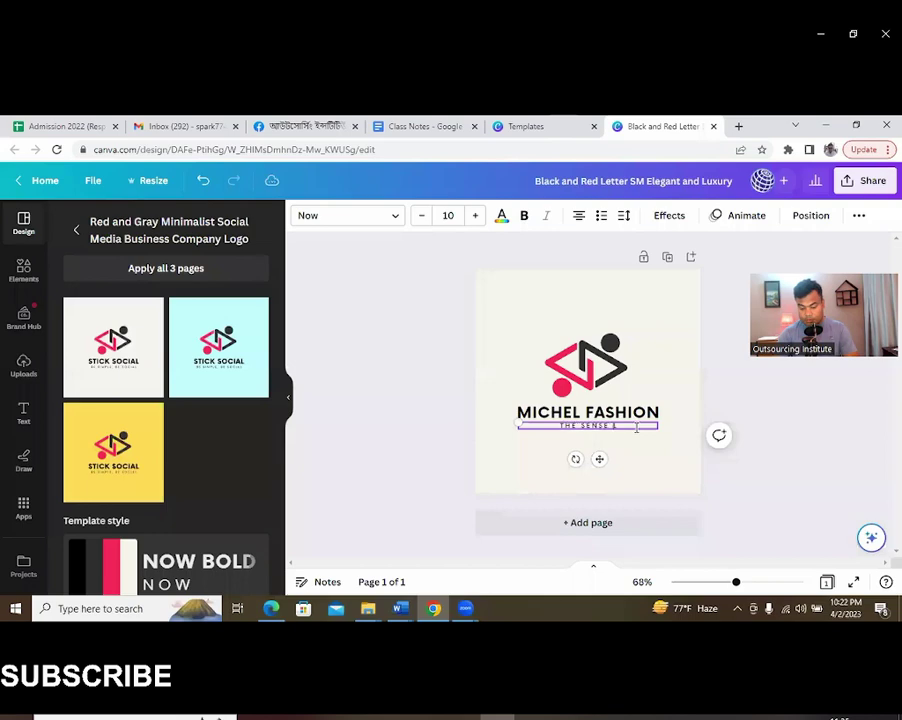
pyautogui.write('F ST')
pyautogui.press('BackSpace')
pyautogui.write('T')
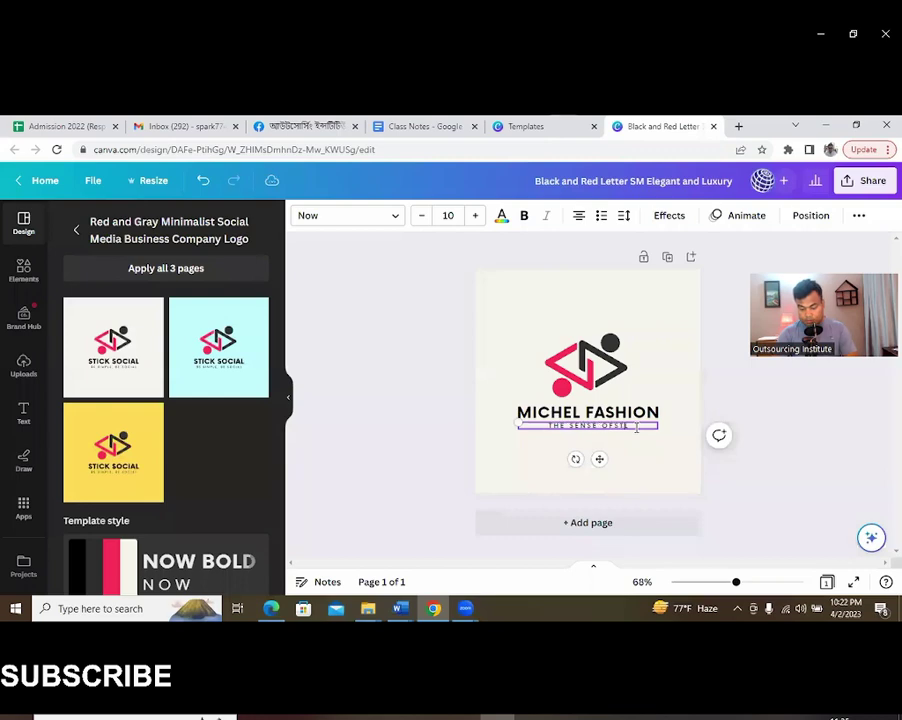
pyautogui.write('YLE')
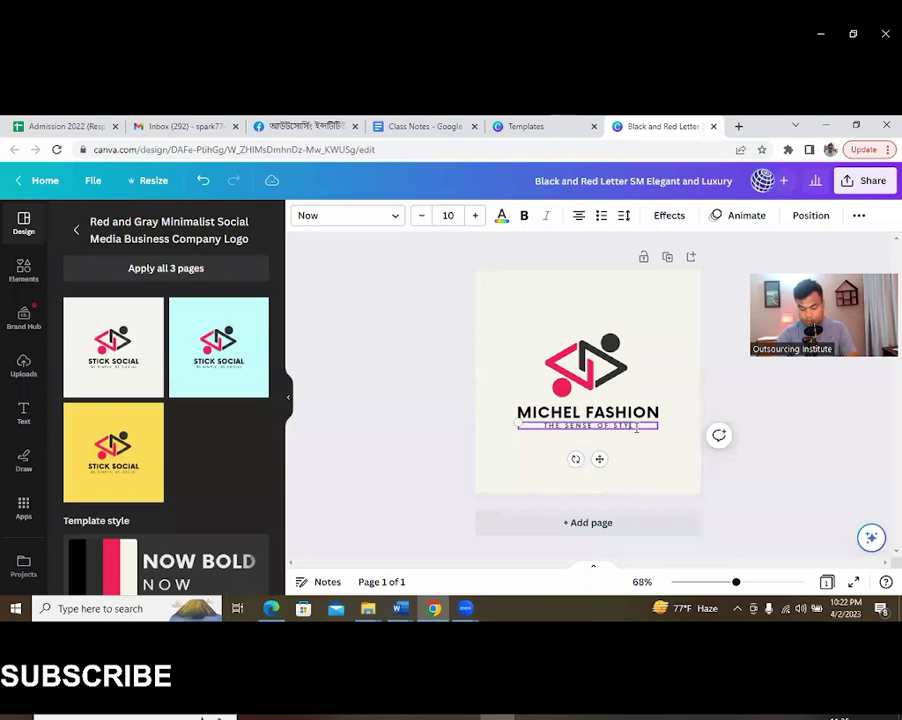
# - Enlarge the red and black emblem slightly and delete it from the logo
pyautogui.click(615, 362)
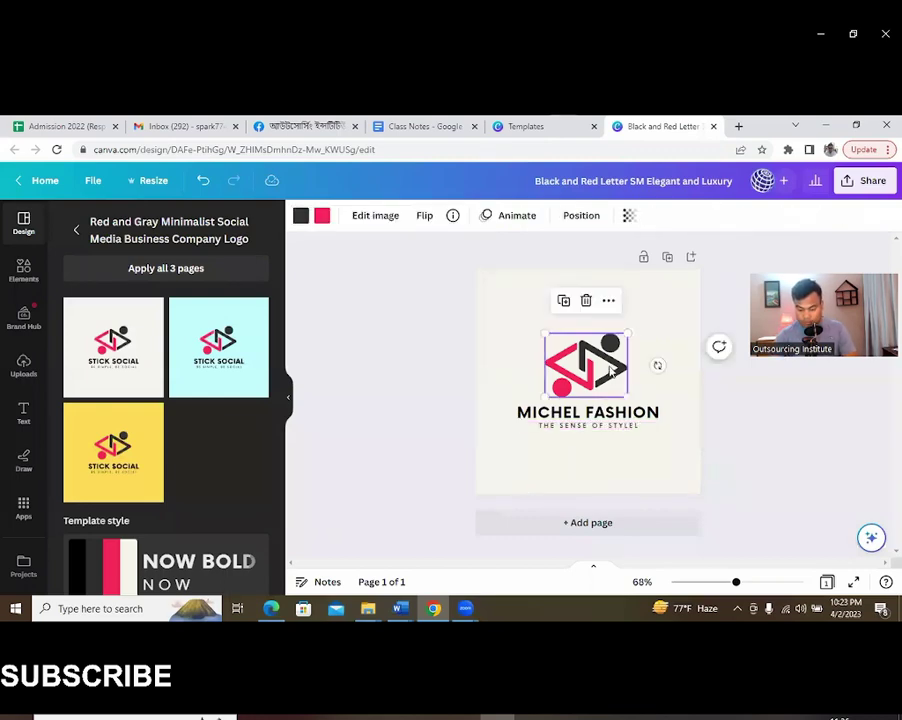
pyautogui.moveTo(649, 358); pyautogui.dragTo(635, 326)
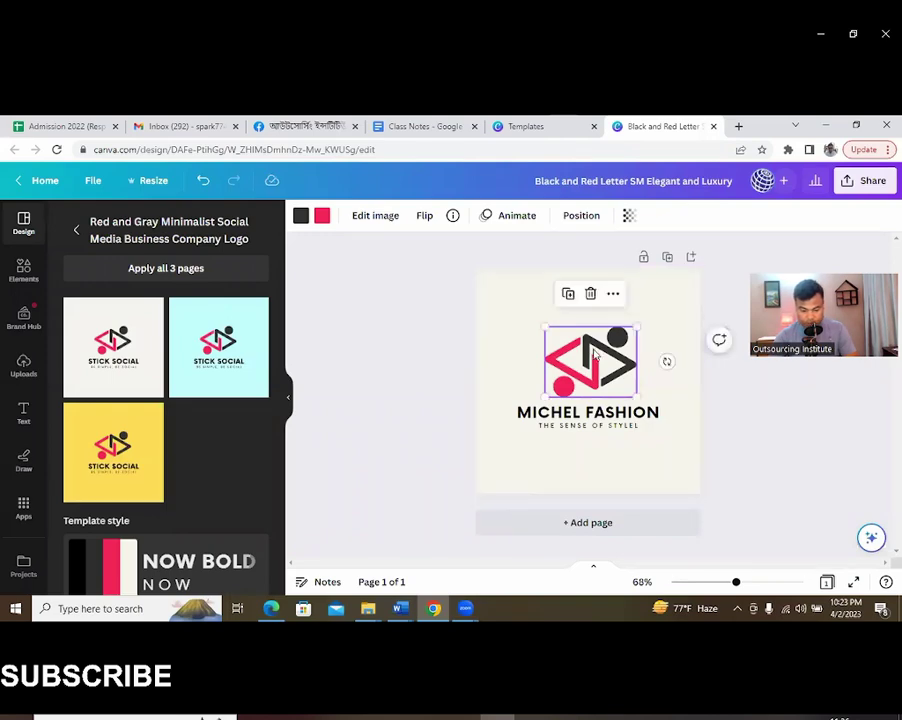
pyautogui.press('Delete')
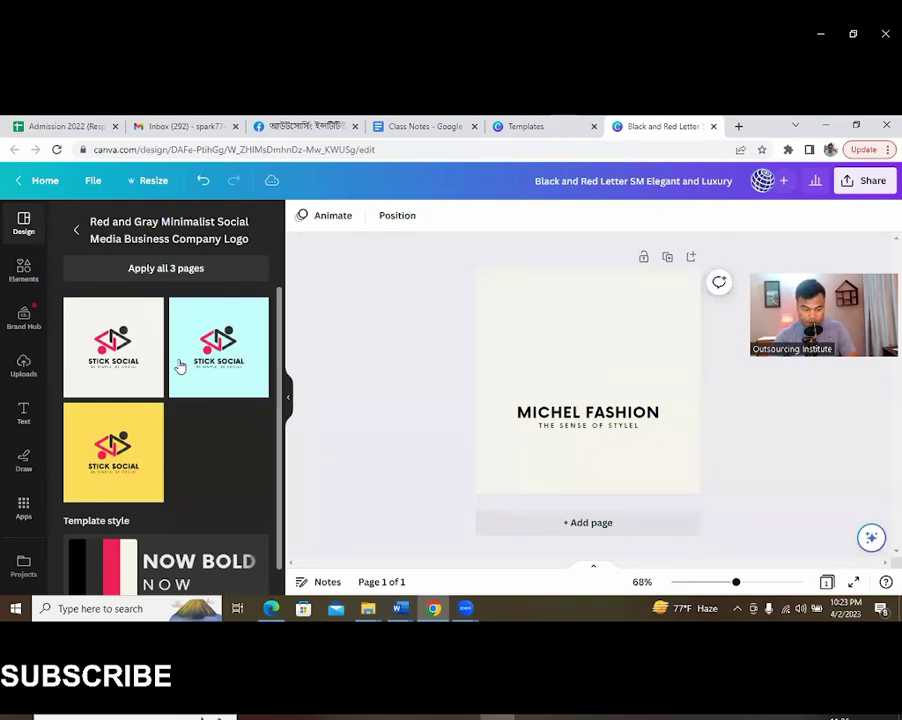
# - Add the purple bull head graphic from the elements library and center it above the company name
pyautogui.click(28, 276)
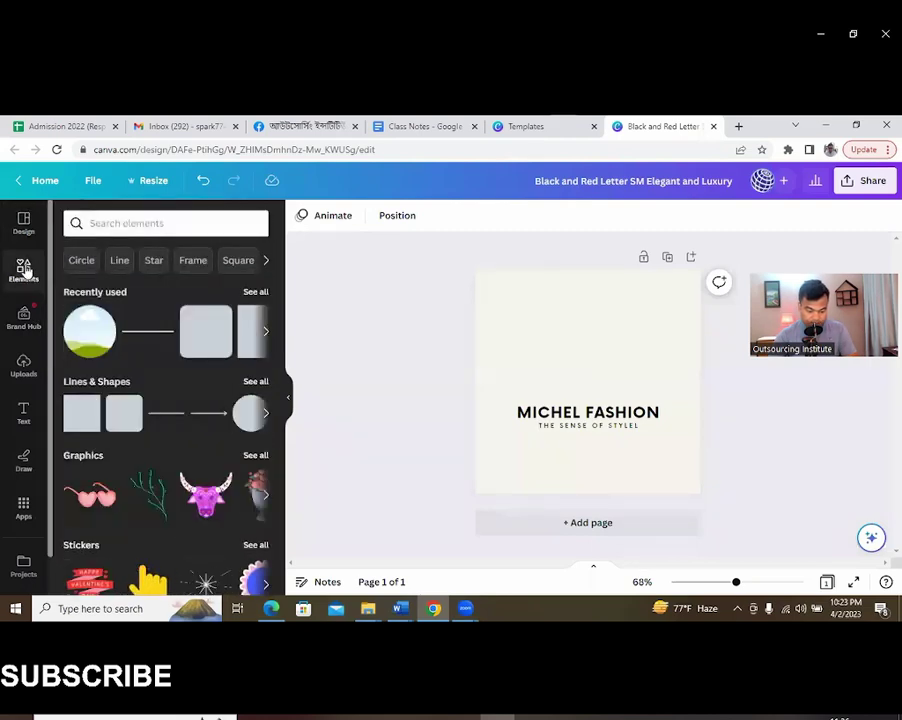
pyautogui.scroll(-3, 201, 459)
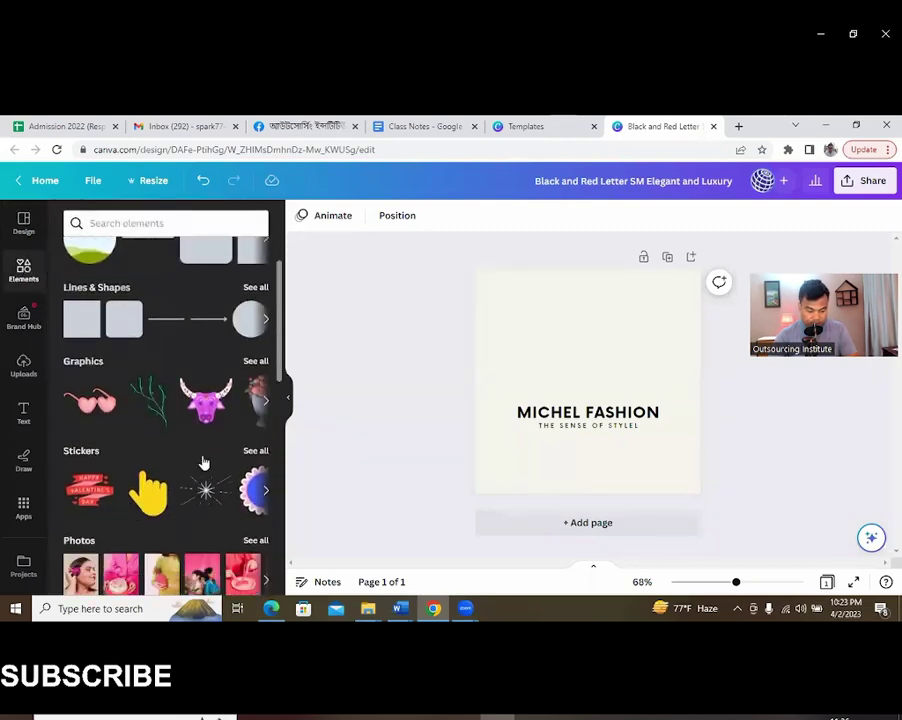
pyautogui.click(207, 300)
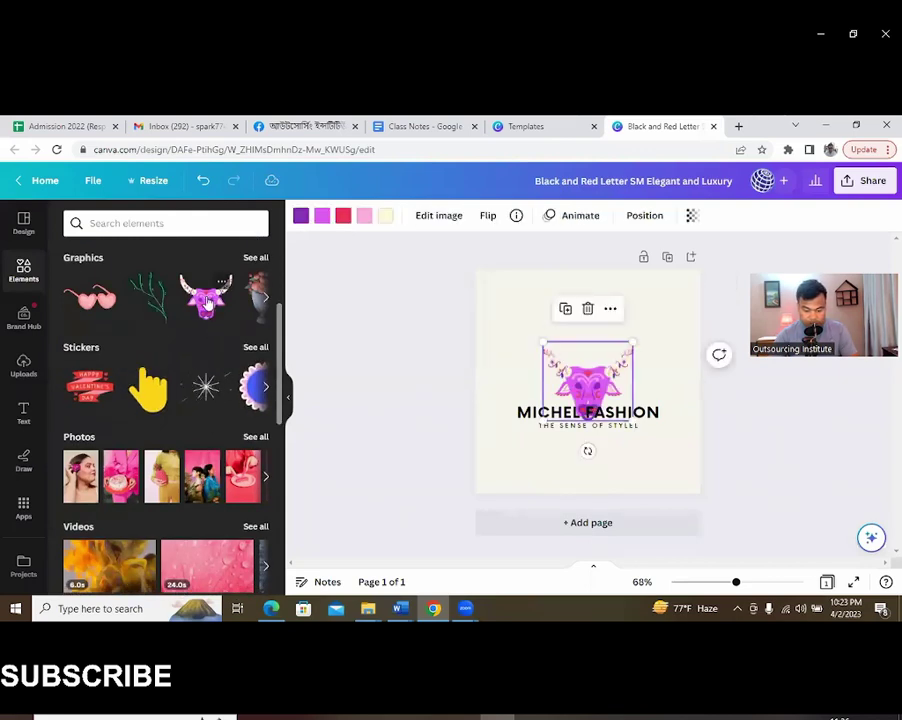
pyautogui.moveTo(595, 351); pyautogui.dragTo(596, 327)
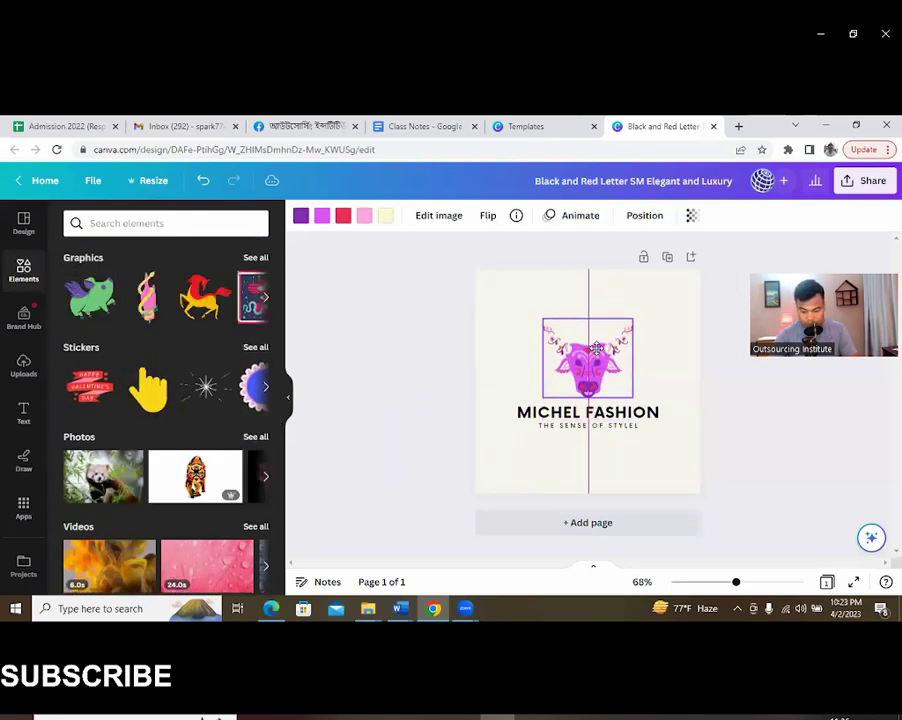
pyautogui.click(660, 366)
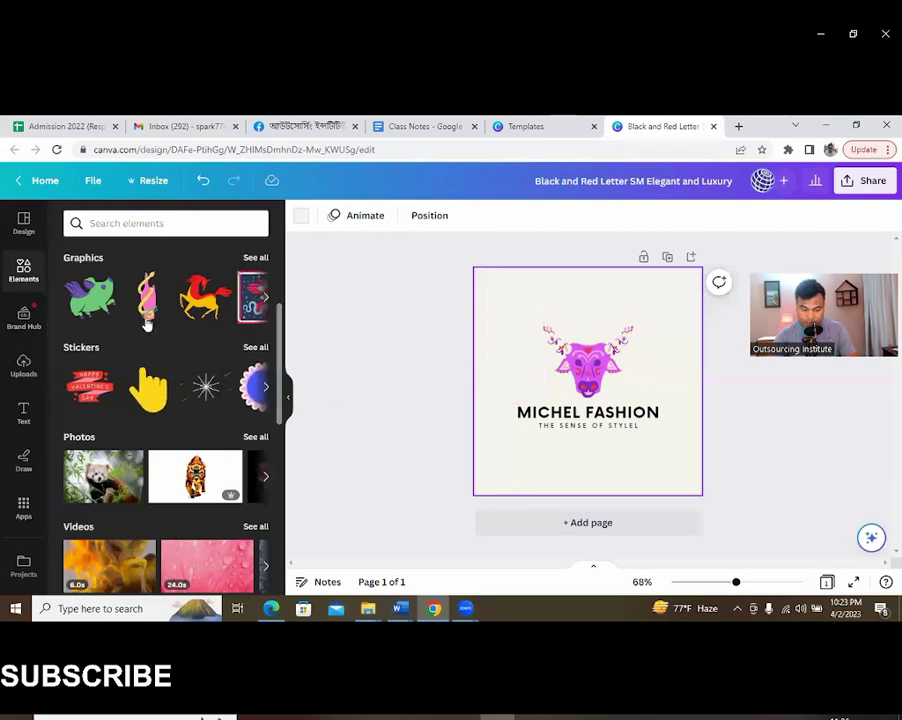
# - Search the elements library for "fashion" and add the coat hangers graphic to the logo
pyautogui.scroll(-4, 203, 372)
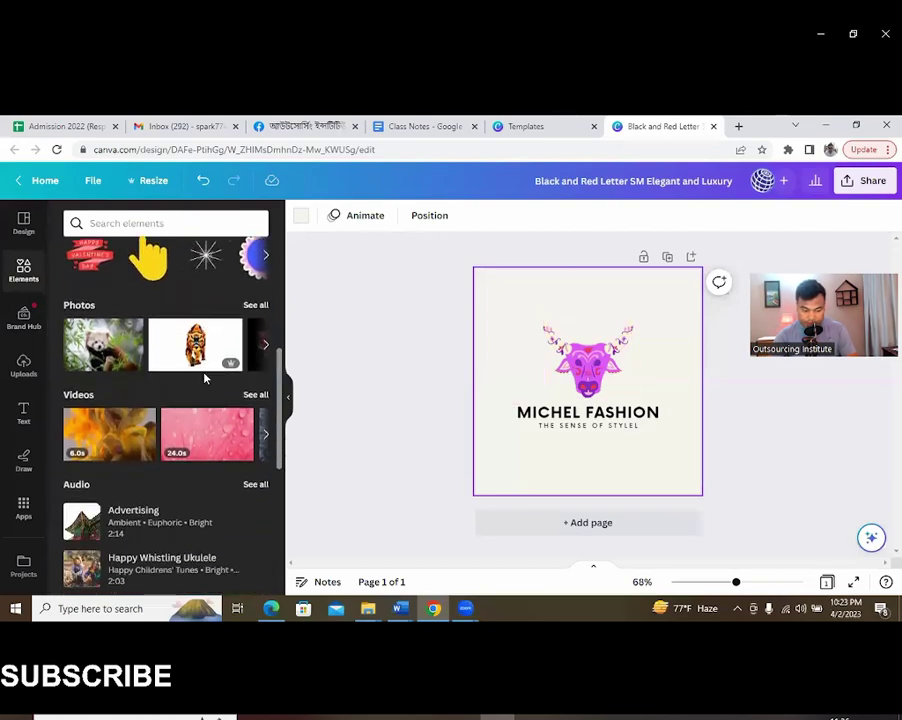
pyautogui.scroll(5, 212, 399)
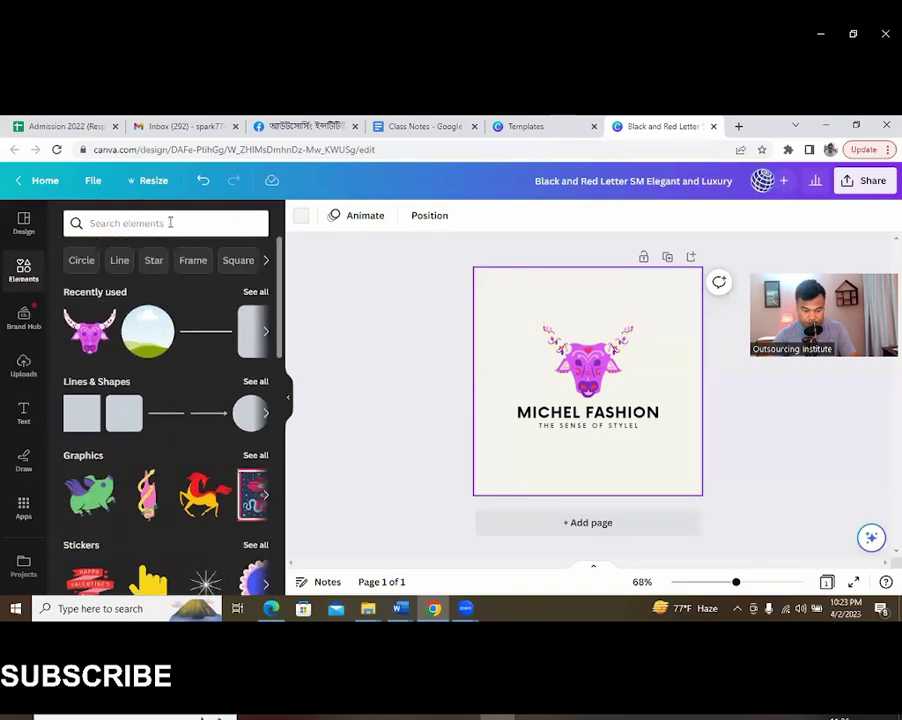
pyautogui.click(171, 223)
pyautogui.write('fashion')
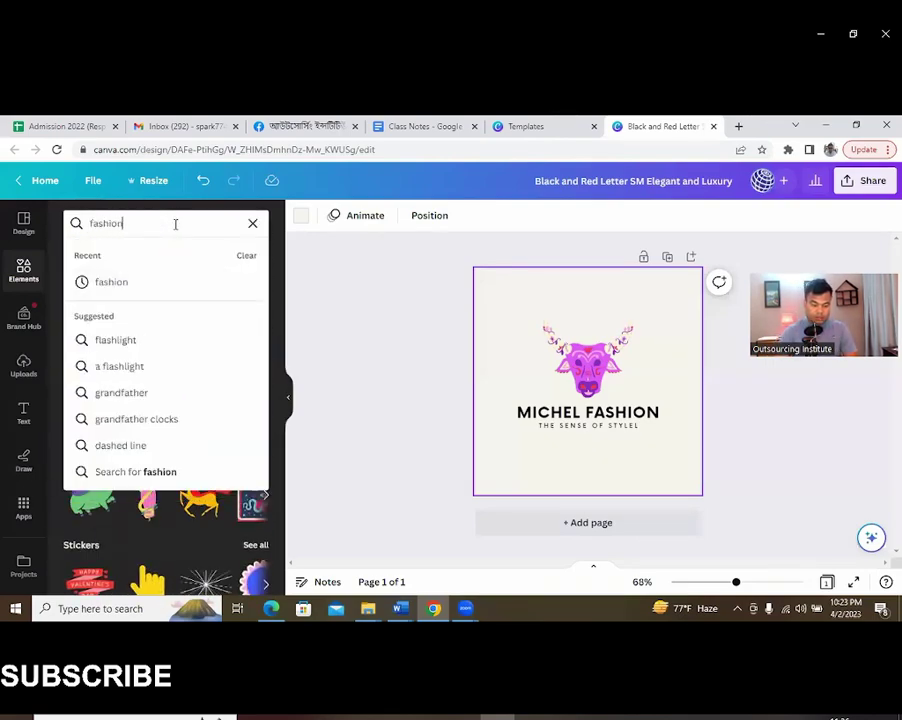
pyautogui.press('Return')
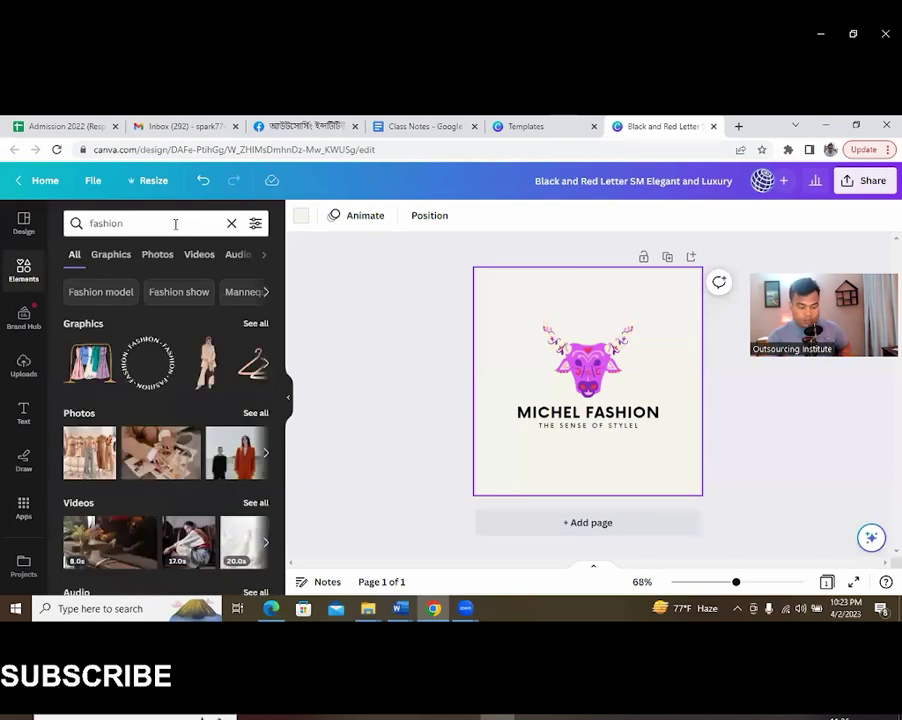
pyautogui.scroll(-2, 158, 452)
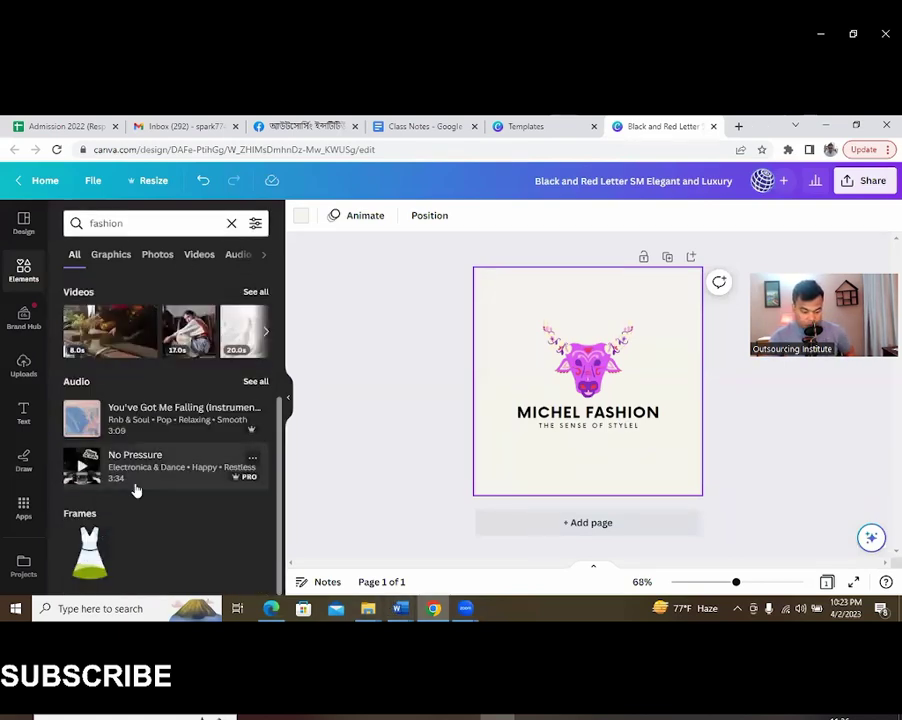
pyautogui.scroll(2, 135, 488)
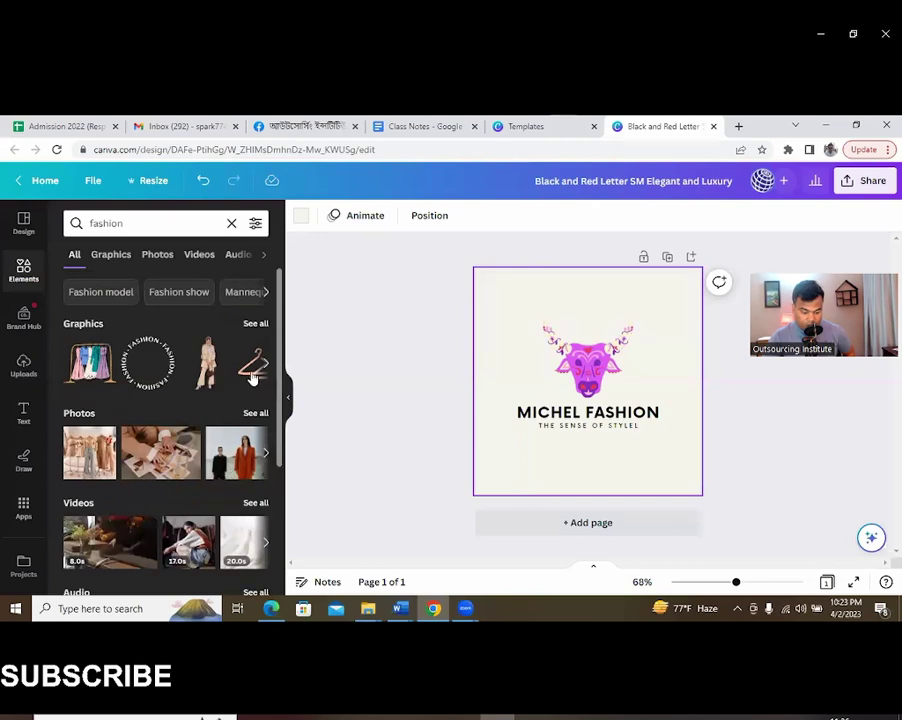
pyautogui.click(265, 367)
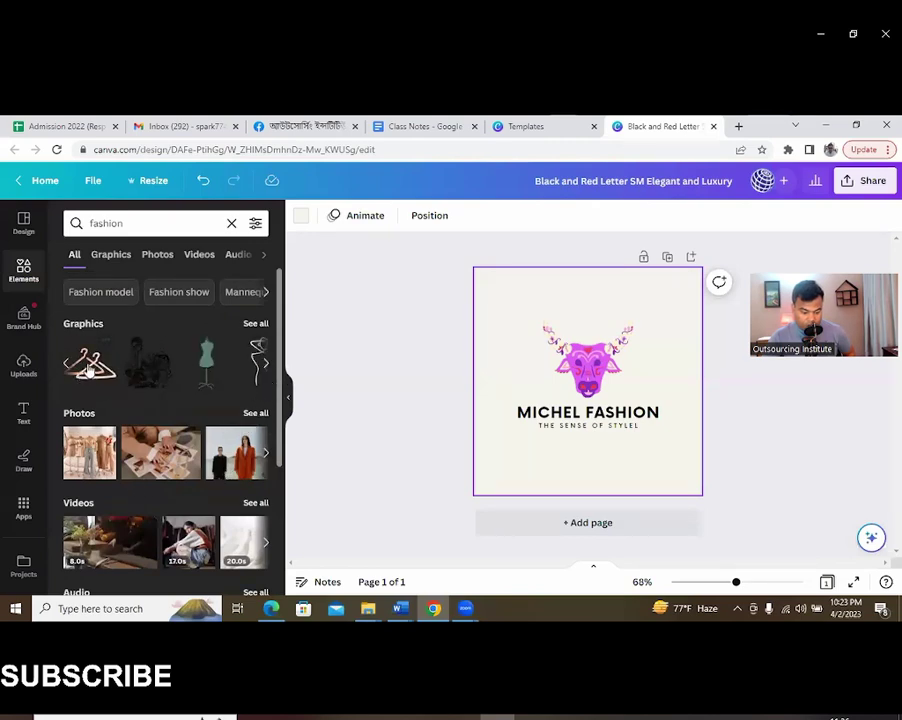
# - Delete the bull head graphic, then enlarge the coat hangers graphic and center it above the company name
pyautogui.click(586, 358)
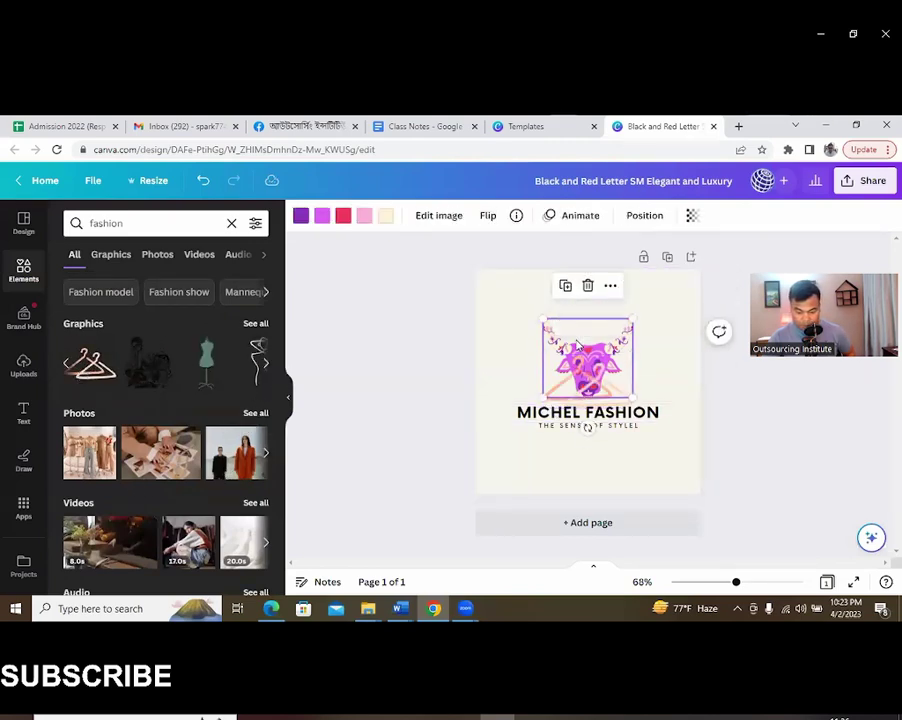
pyautogui.press('Delete')
pyautogui.click(578, 380)
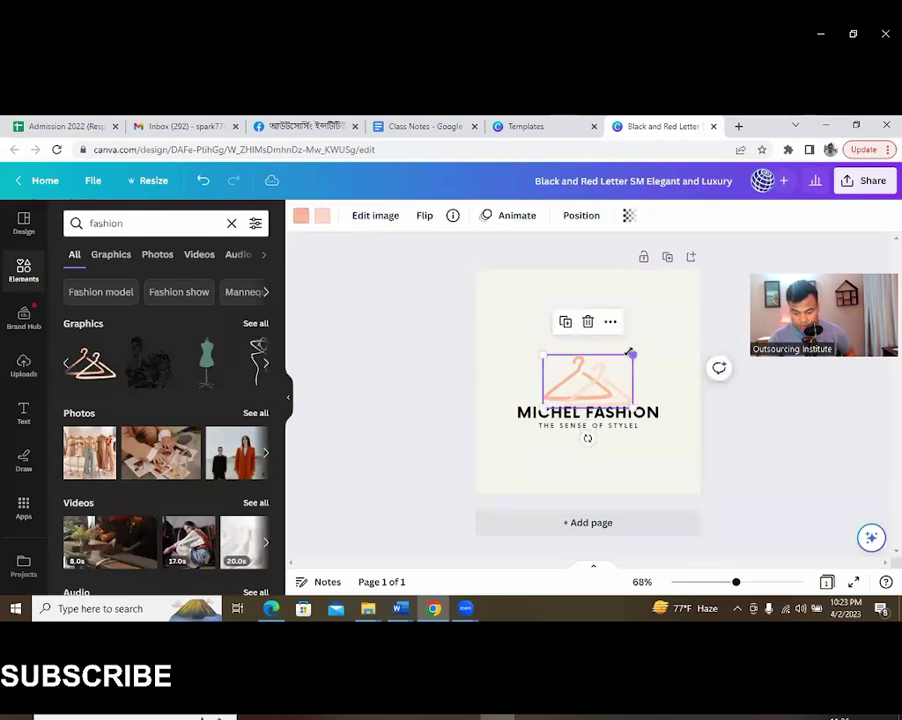
pyautogui.moveTo(645, 336); pyautogui.dragTo(650, 320)
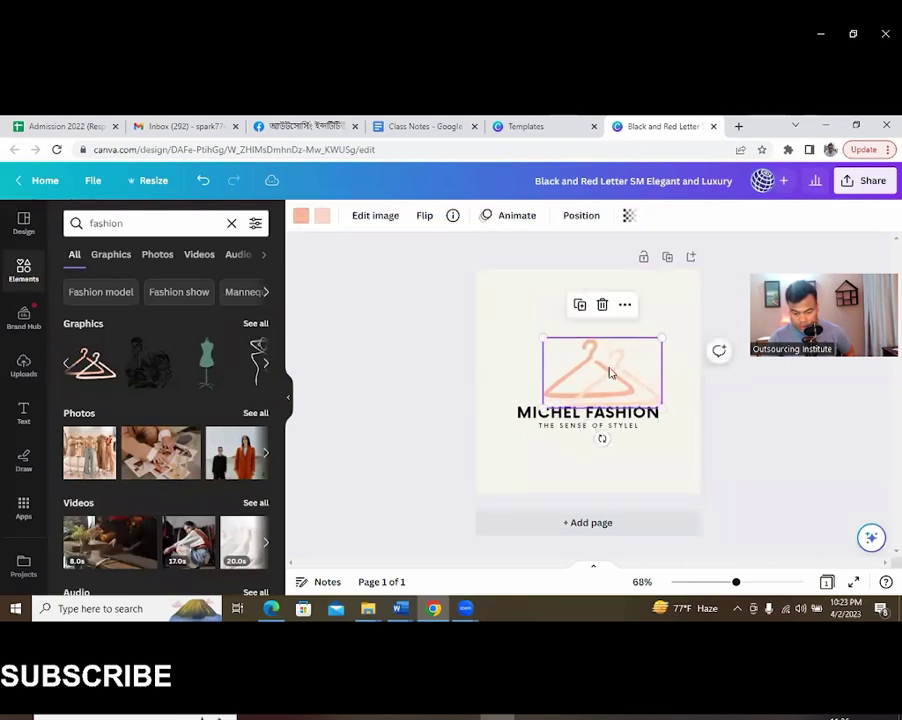
pyautogui.moveTo(606, 370); pyautogui.dragTo(597, 355)
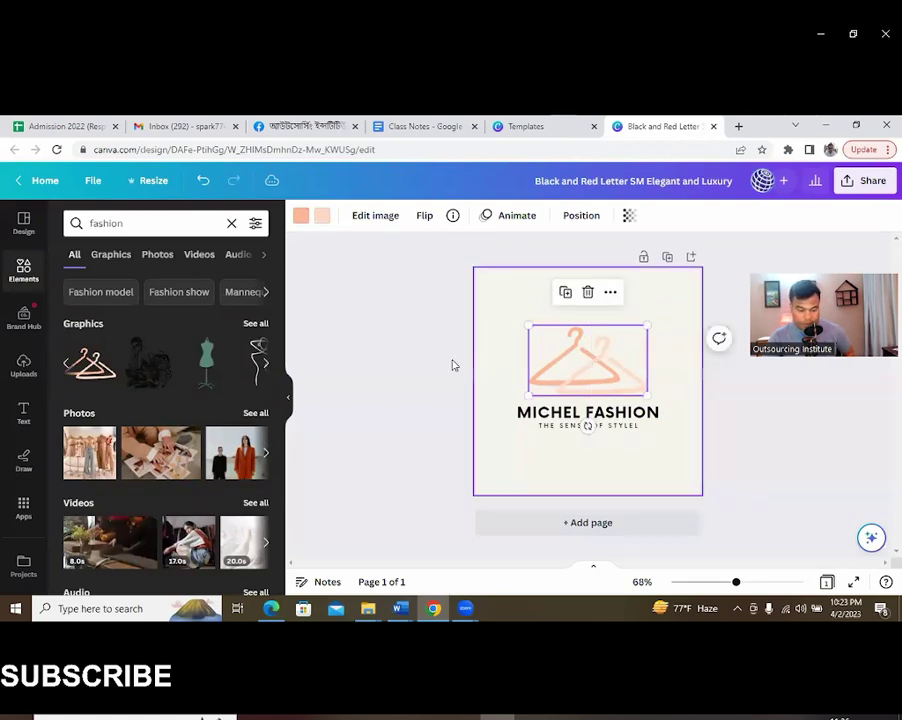
# - Undo the hanger resizing and the bull head deletion, and remove the coat hangers graphic from the logo
pyautogui.click(204, 182)
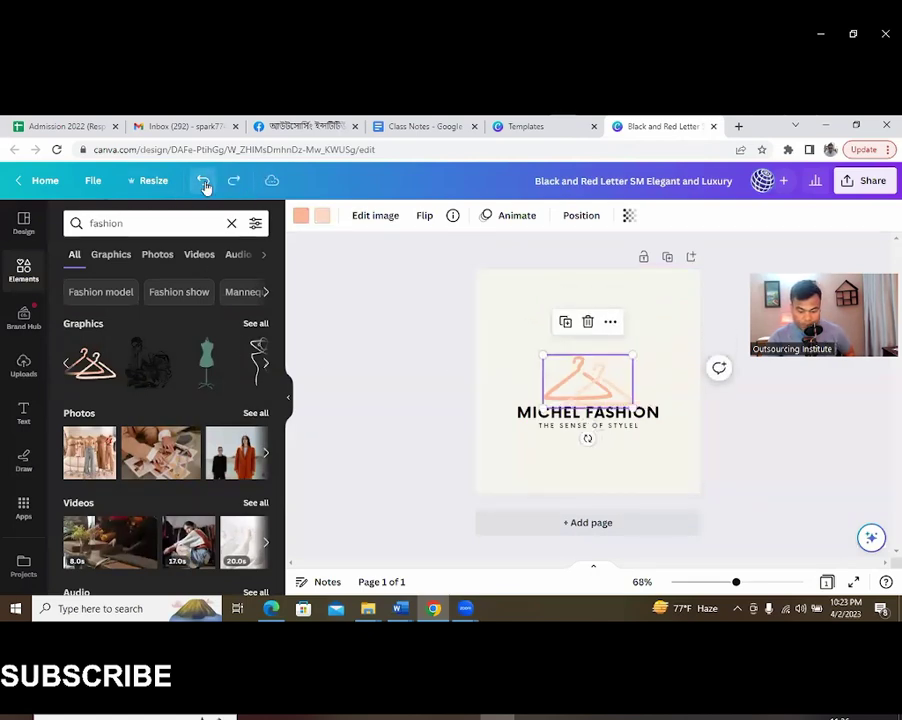
pyautogui.click(204, 182)
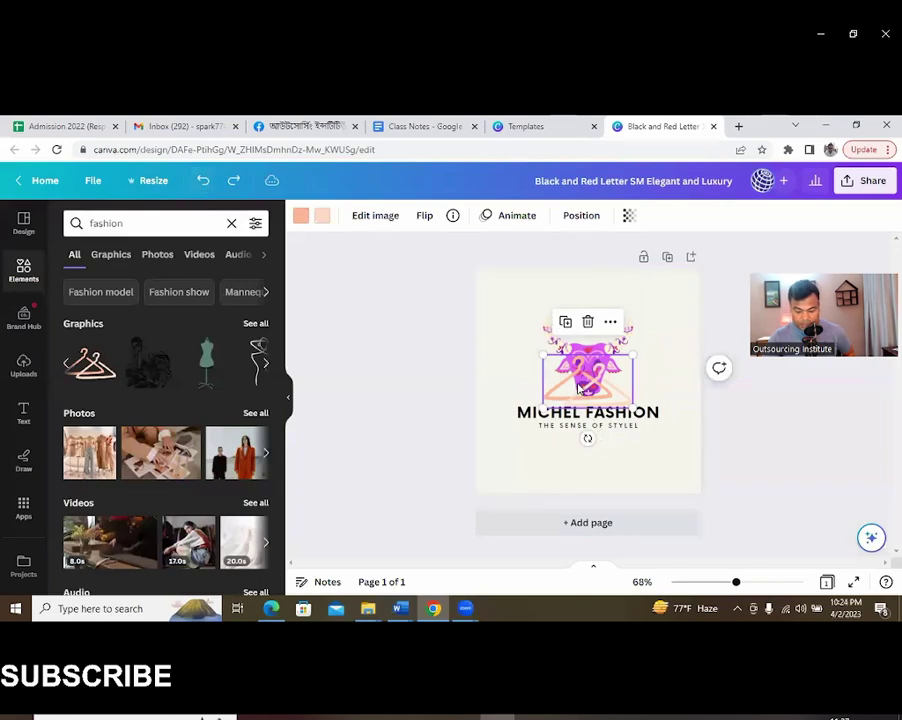
pyautogui.press('Delete')
# - Try red #ed3155, black and purple page backgrounds, and apply the red-to-purple gradient as the background
pyautogui.click(507, 457)
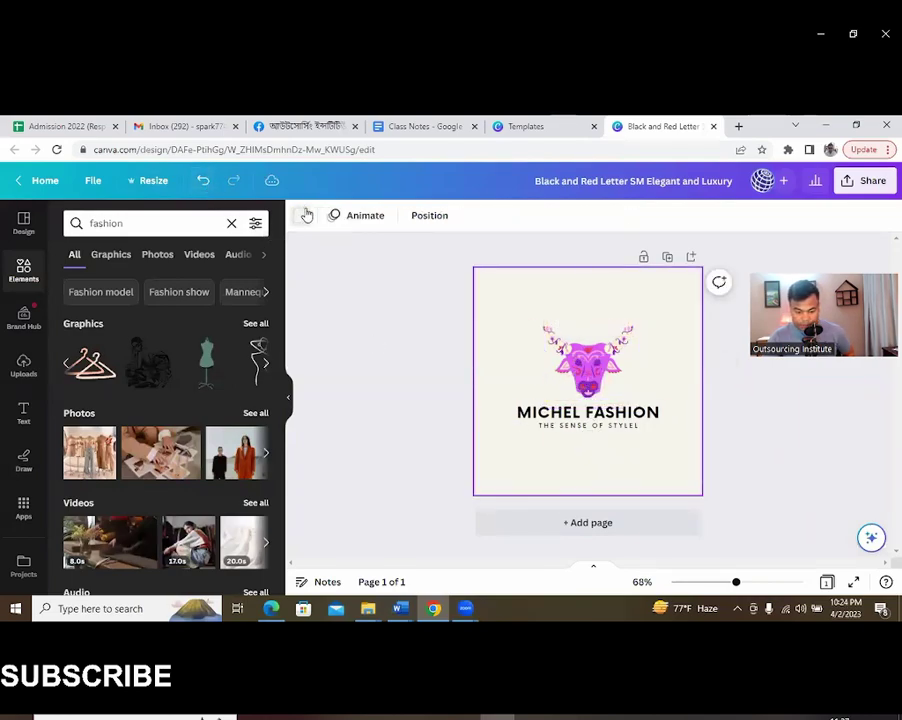
pyautogui.click(304, 215)
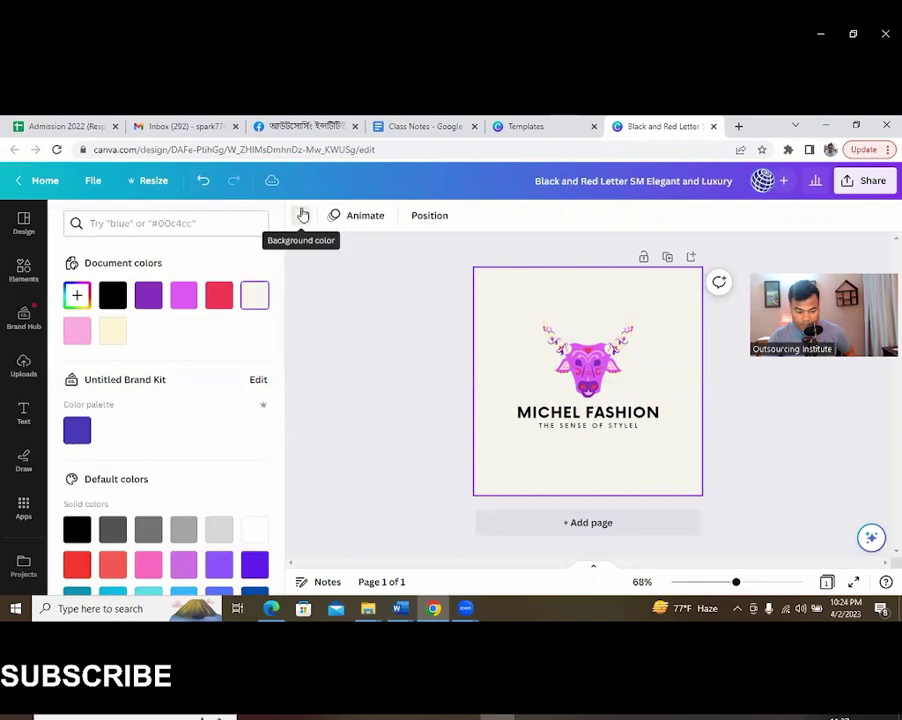
pyautogui.click(218, 296)
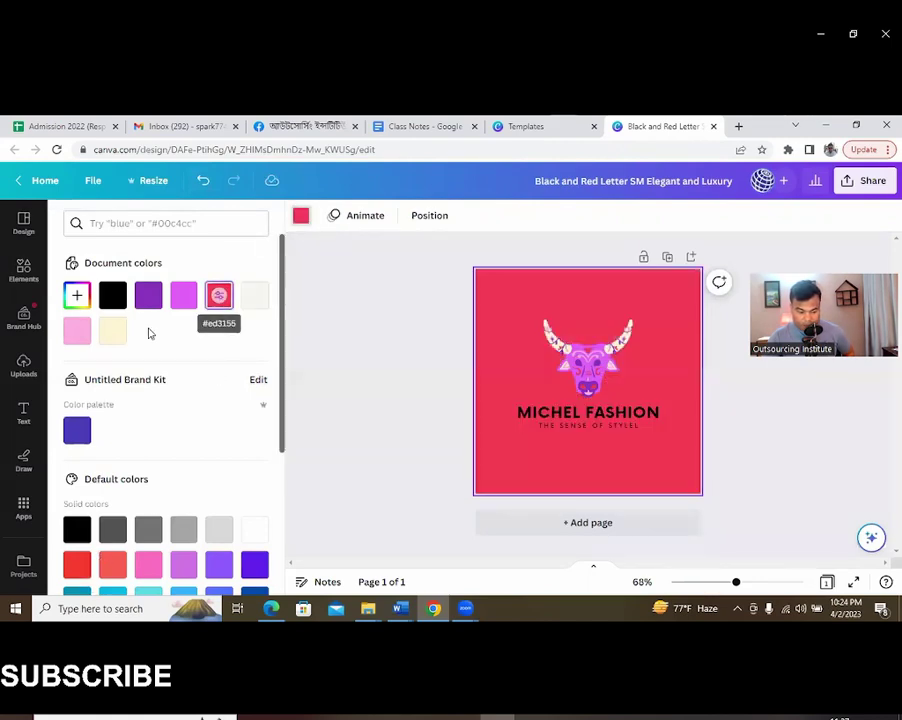
pyautogui.click(112, 296)
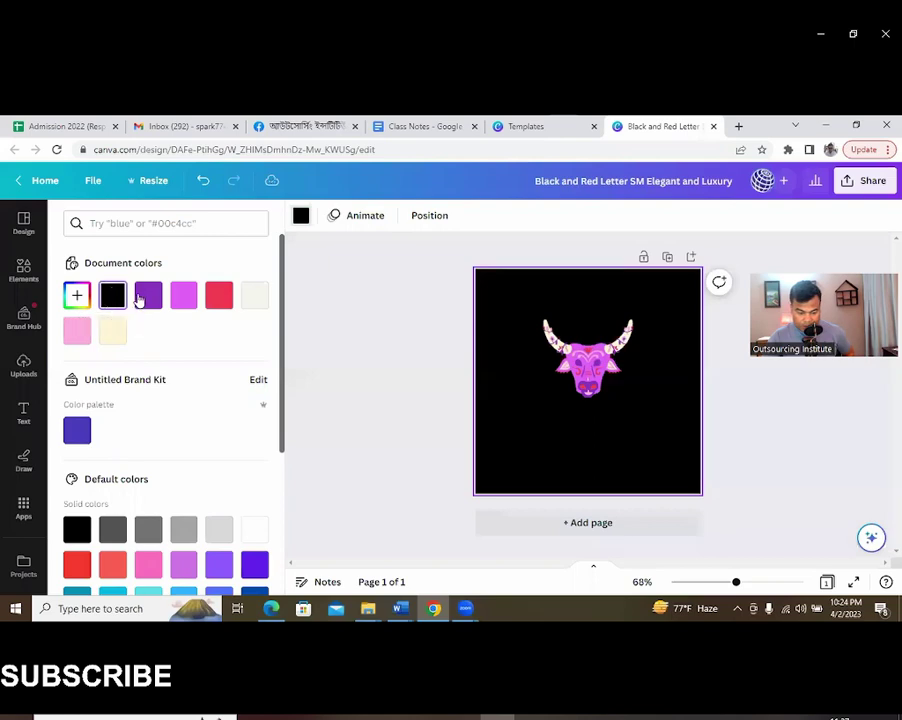
pyautogui.click(148, 296)
pyautogui.scroll(-1, 215, 470)
pyautogui.scroll(-2, 213, 470)
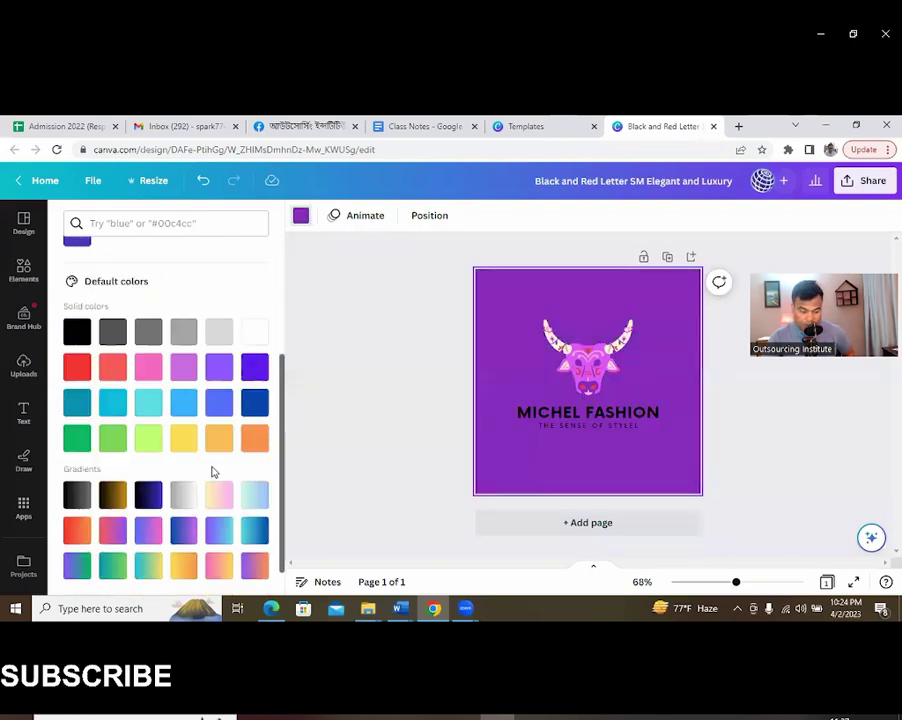
pyautogui.click(113, 531)
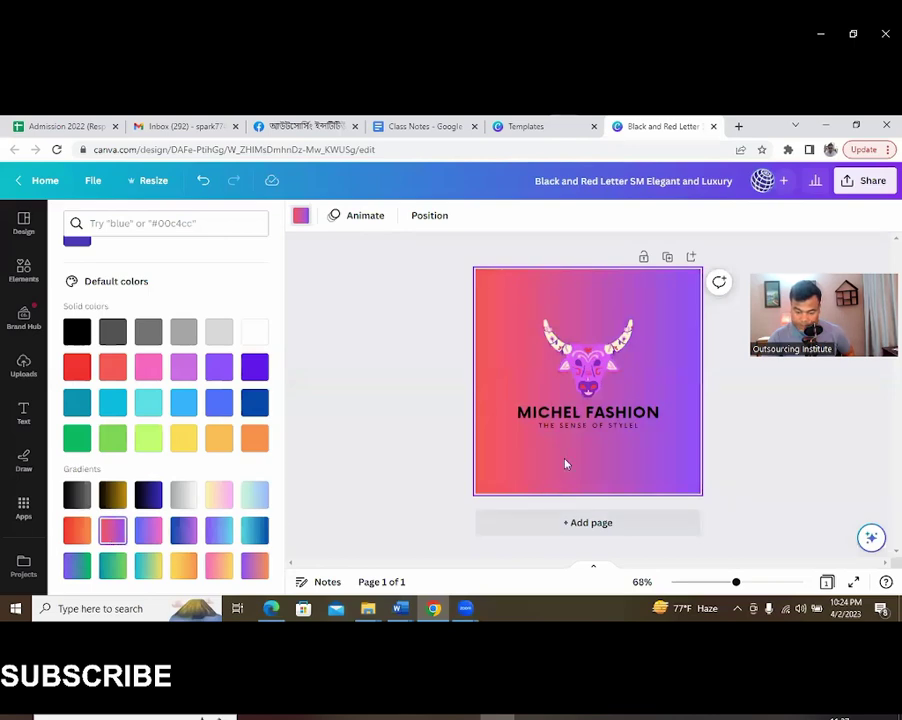
pyautogui.press('Escape')
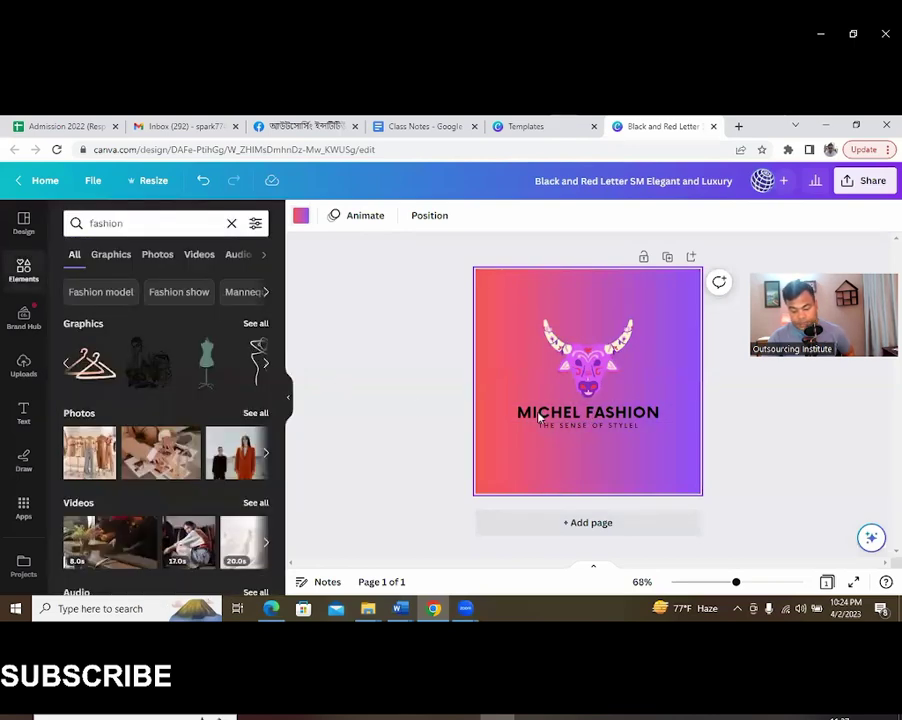
pyautogui.click(775, 386)
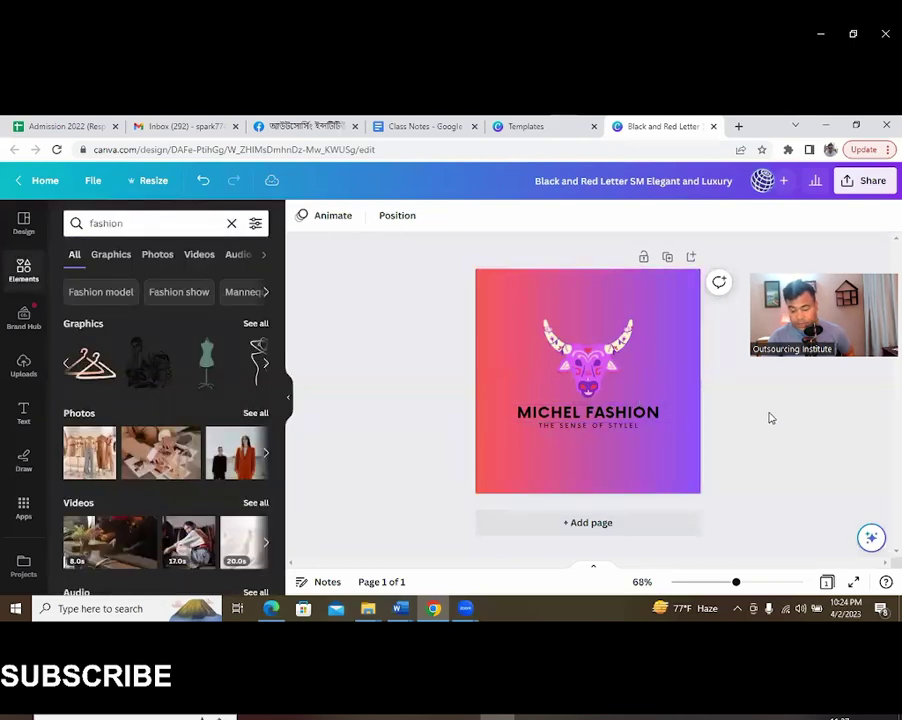
# - Download the finished logo as a PNG file at 500 × 500 px
pyautogui.click(868, 181)
pyautogui.click(688, 517)
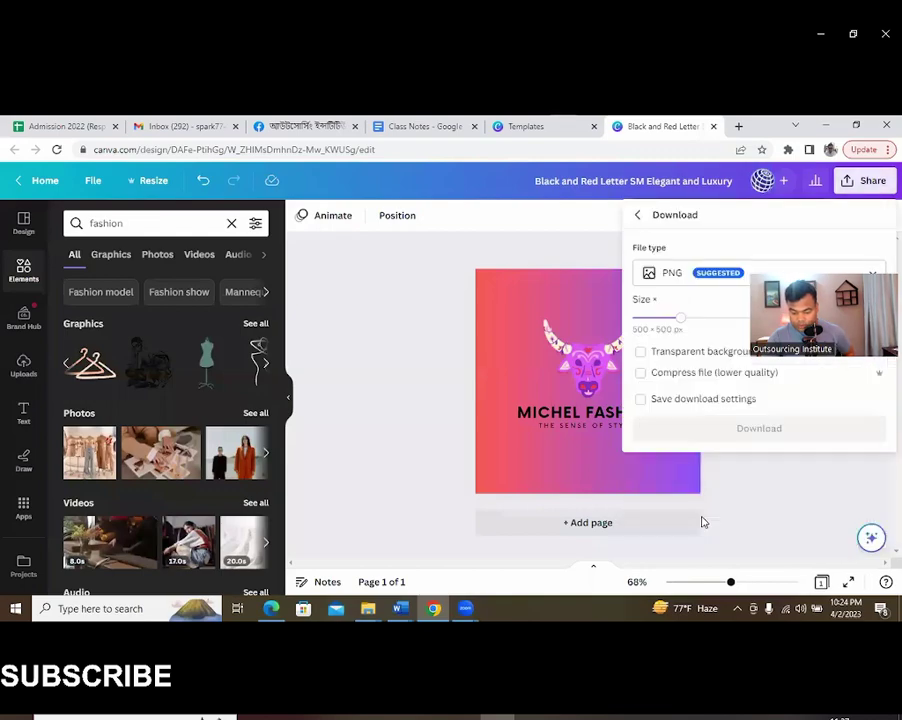
pyautogui.click(759, 432)
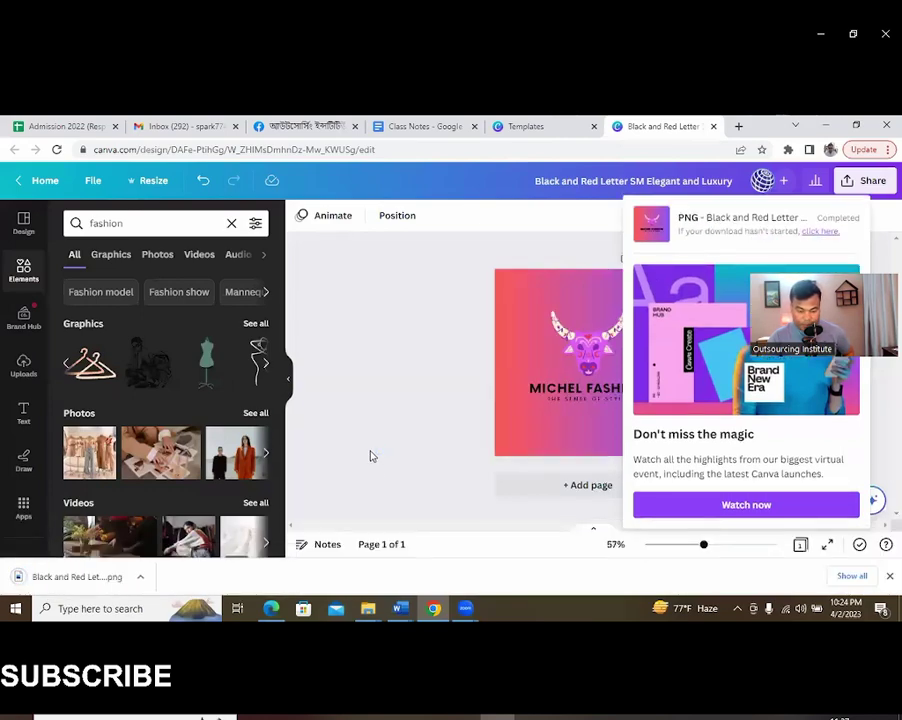
# - Open YouTube and search for the instructor's Canva lessons
pyautogui.click(740, 127)
pyautogui.write('youtube.com')
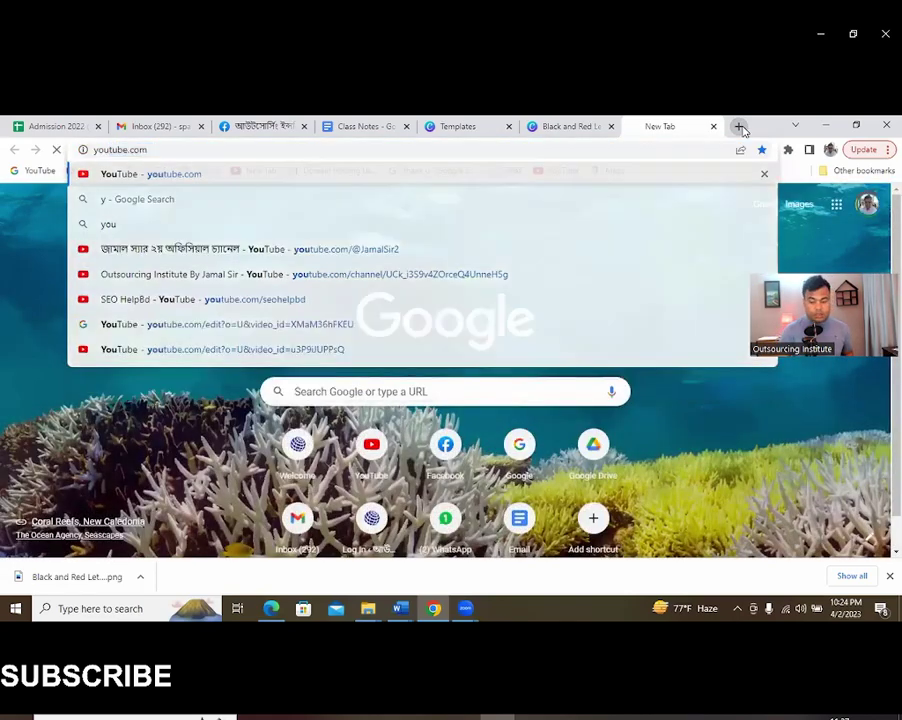
pyautogui.press('Return')
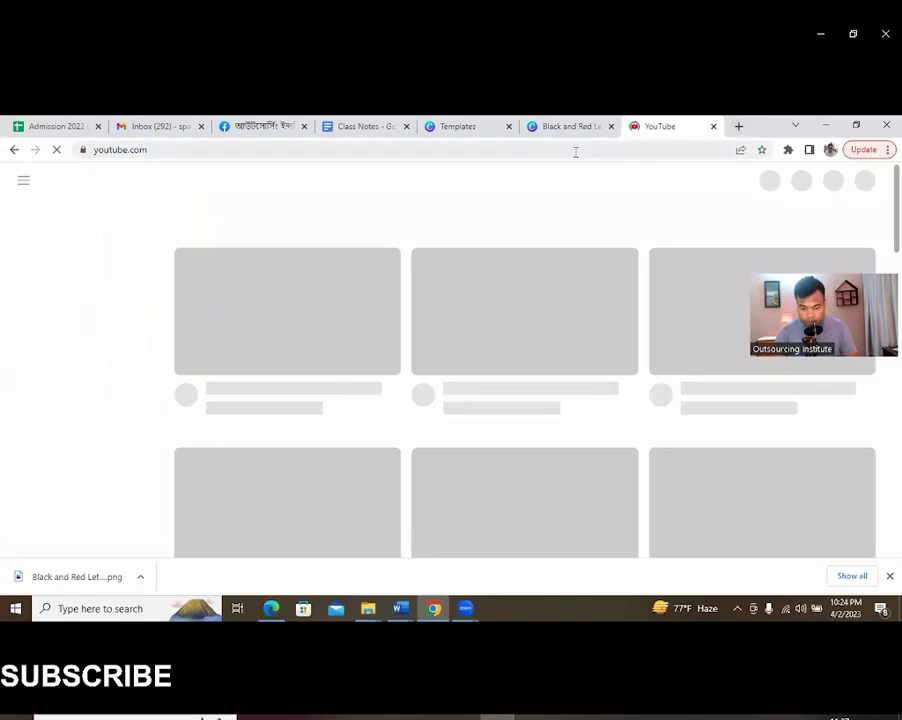
pyautogui.click(549, 179)
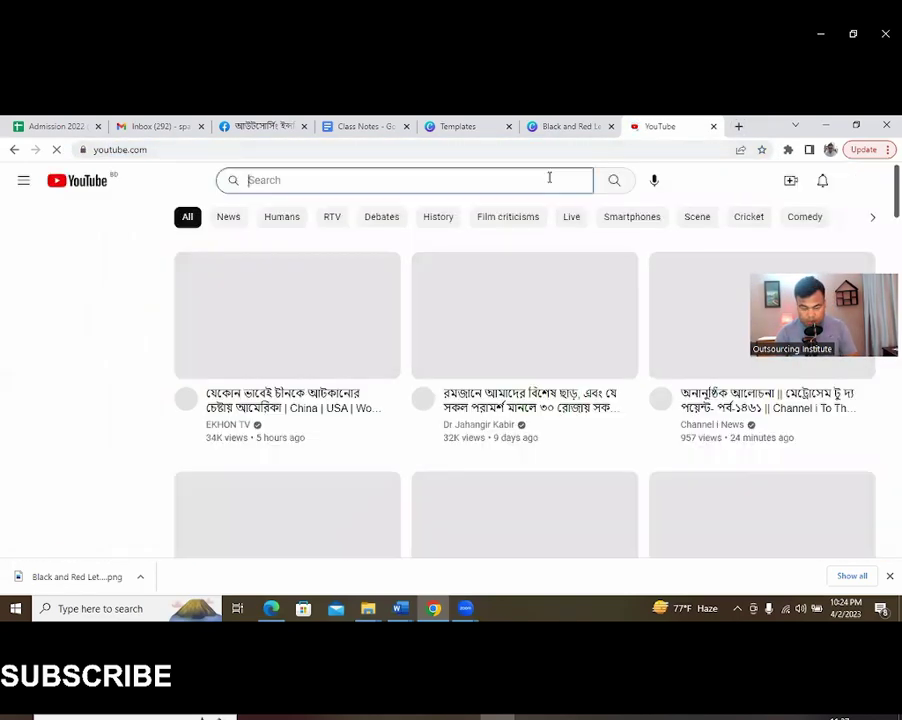
pyautogui.write('canva by jamal')
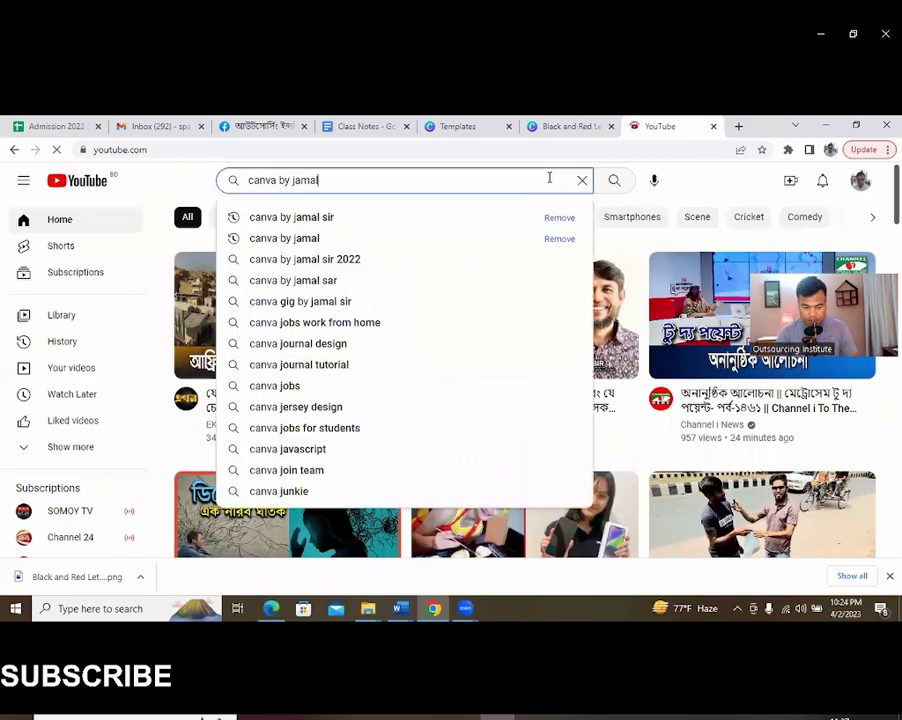
pyautogui.press('Return')
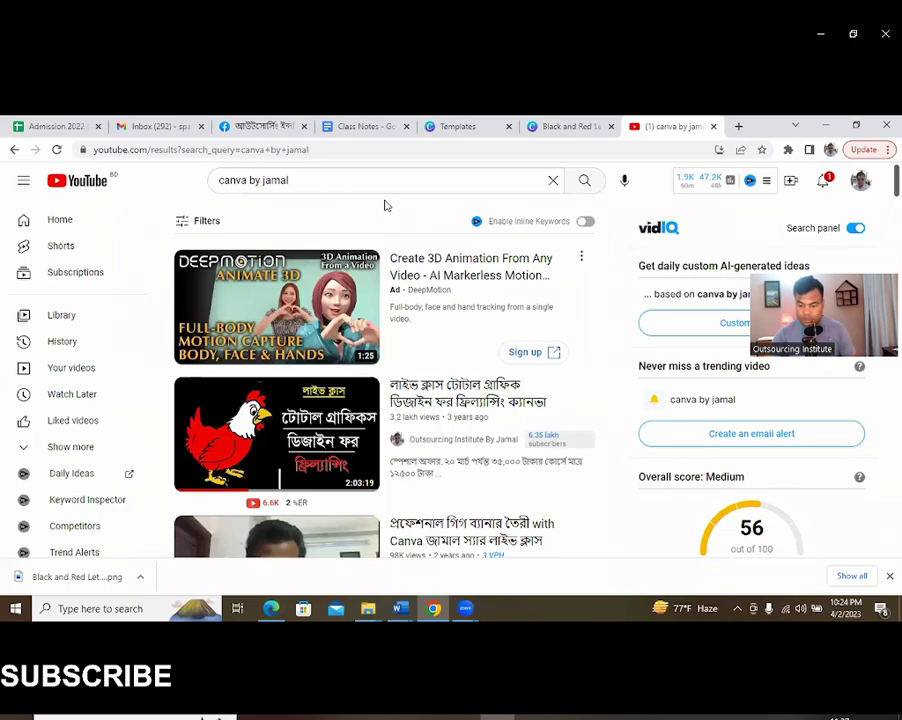
pyautogui.click(553, 122)
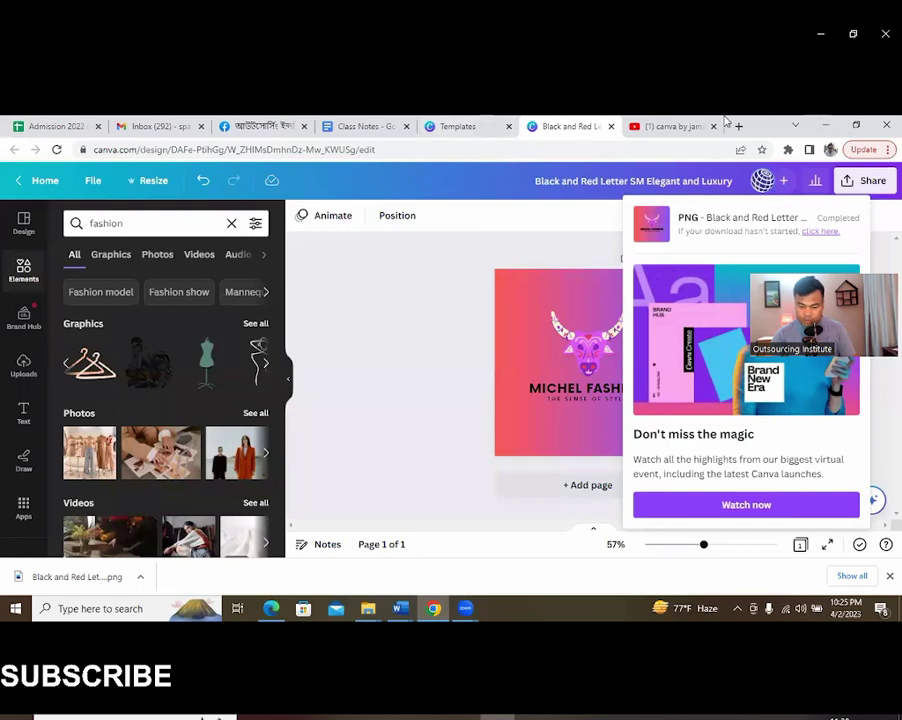
pyautogui.click(690, 122)
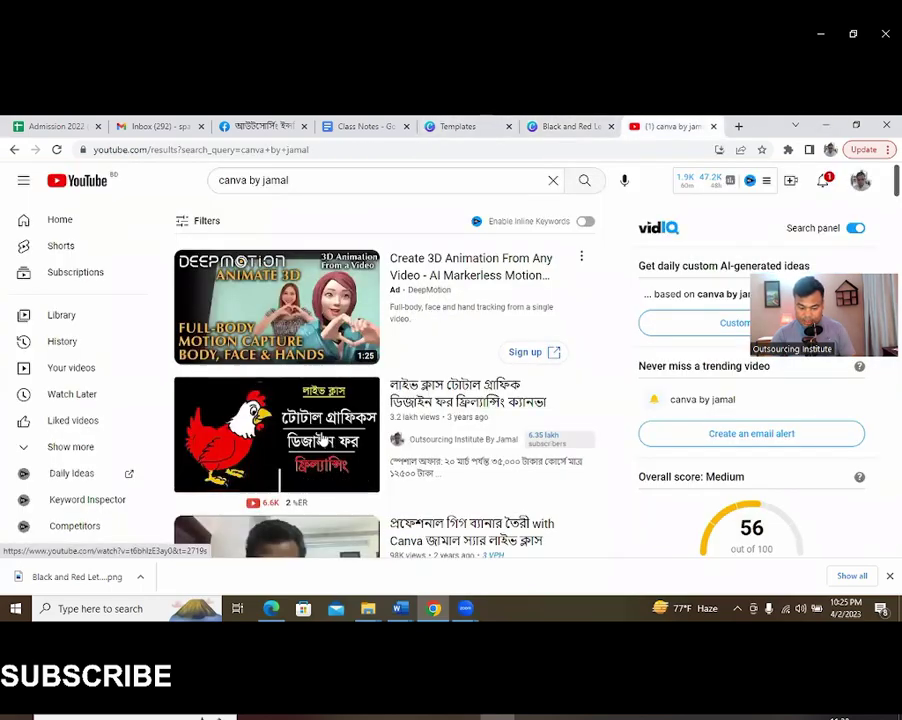
pyautogui.click(565, 124)
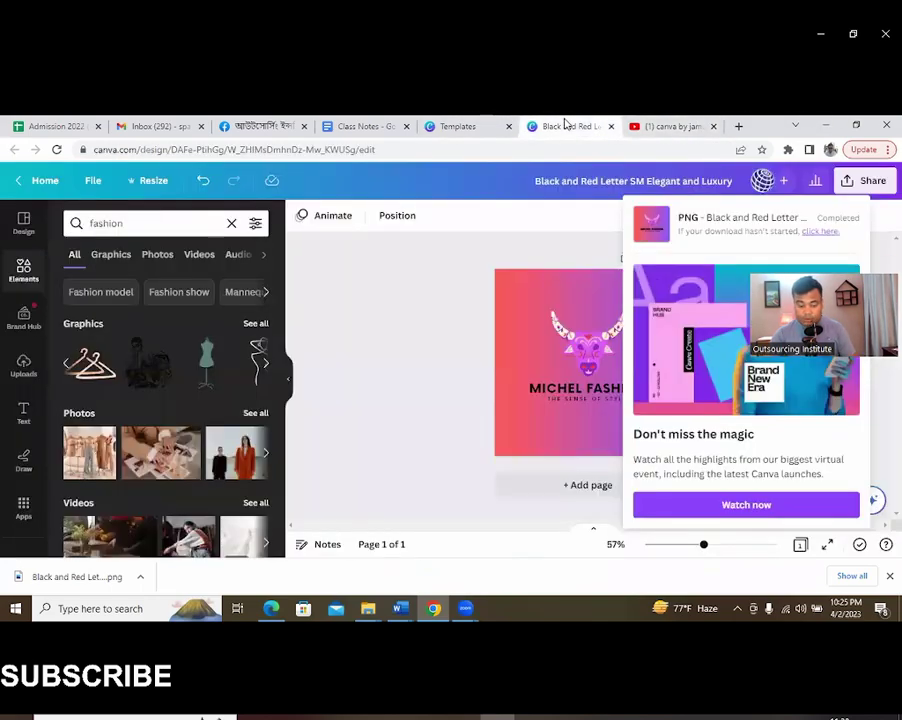
# - Dismiss the logo template preview and close the Templates, YouTube search results and logo design pages
pyautogui.click(441, 124)
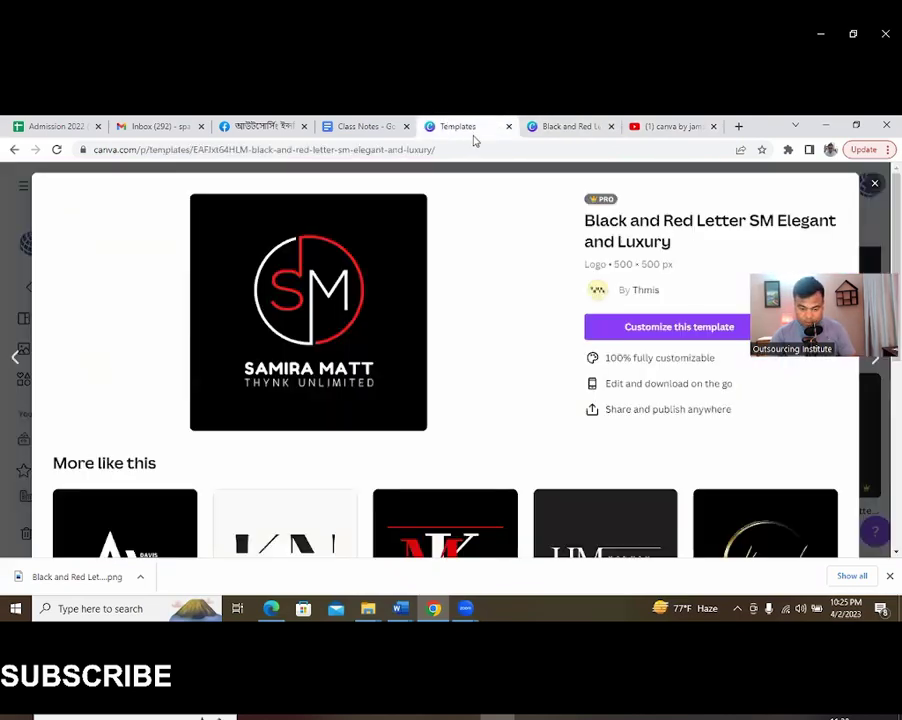
pyautogui.click(25, 293)
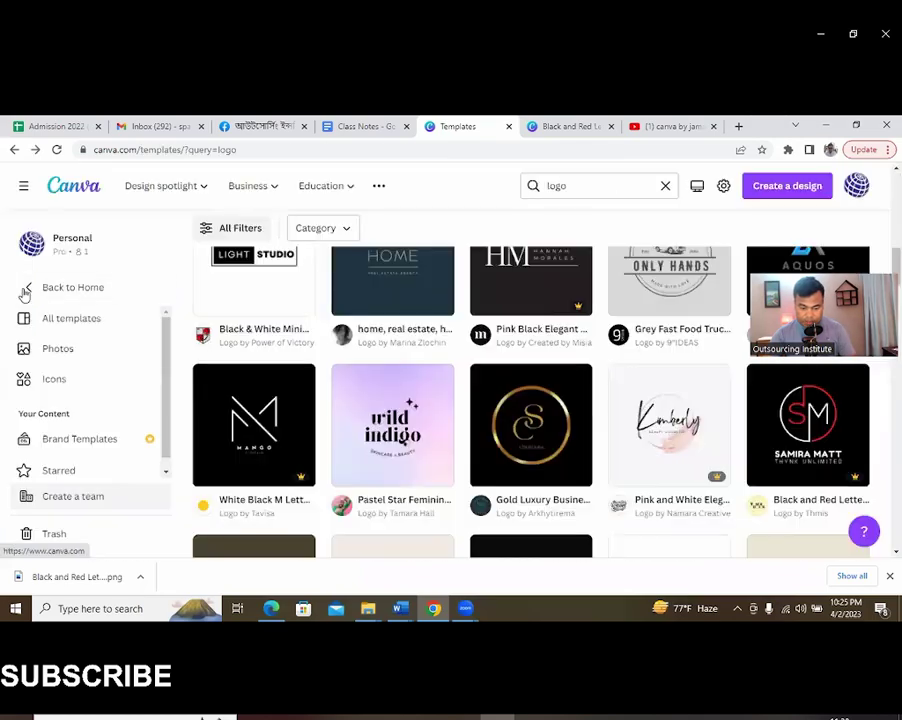
pyautogui.click(508, 127)
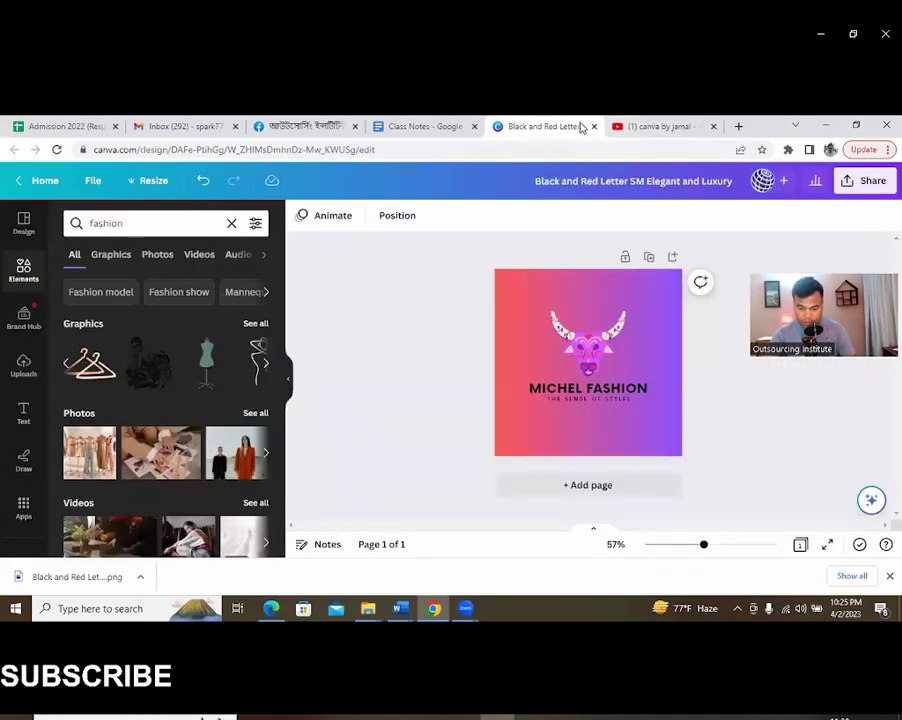
pyautogui.click(645, 127)
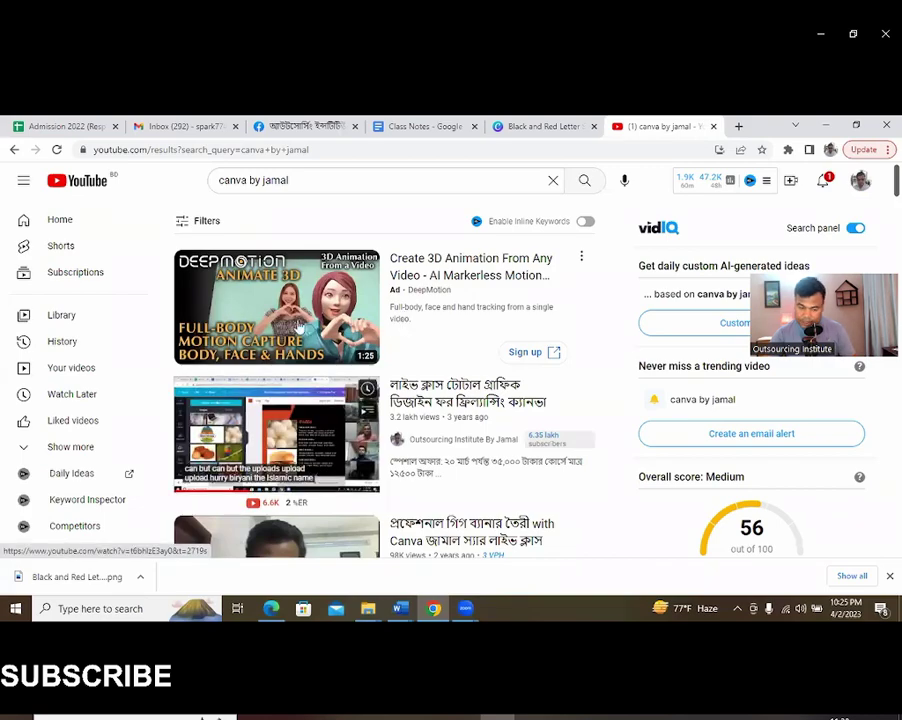
pyautogui.click(714, 126)
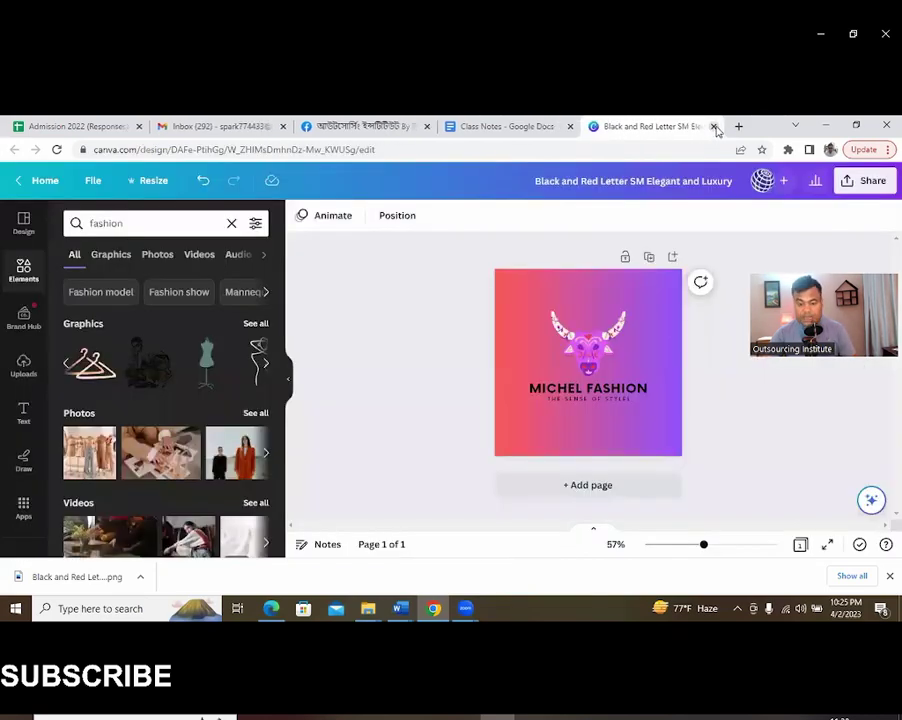
pyautogui.click(713, 126)
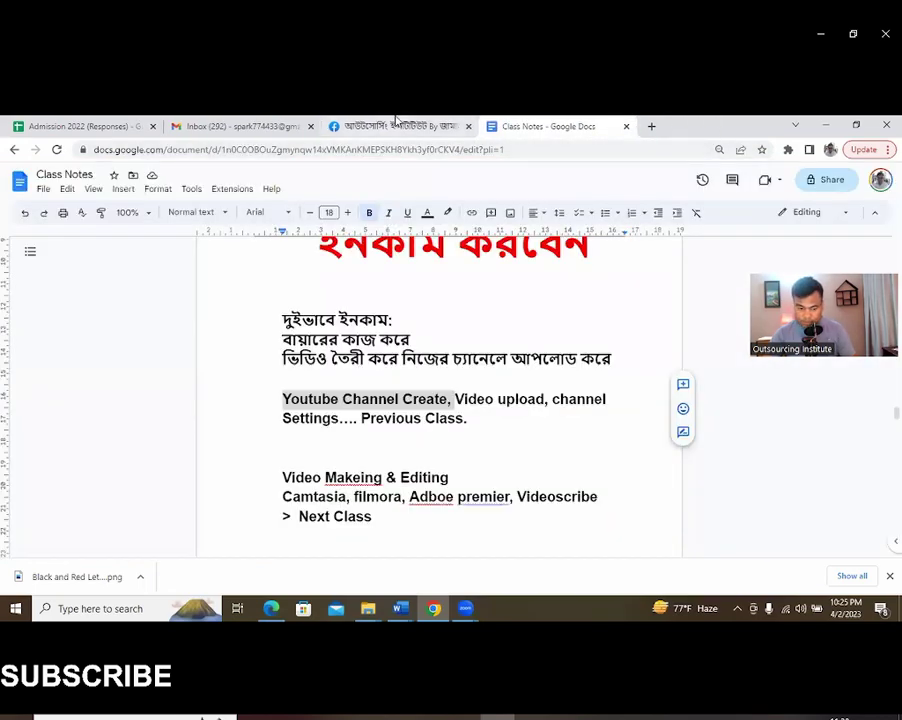
# - Switch to Edge and bring up the Branding settings of the Michel Fashion House USA channel in YouTube Studio
pyautogui.click(214, 126)
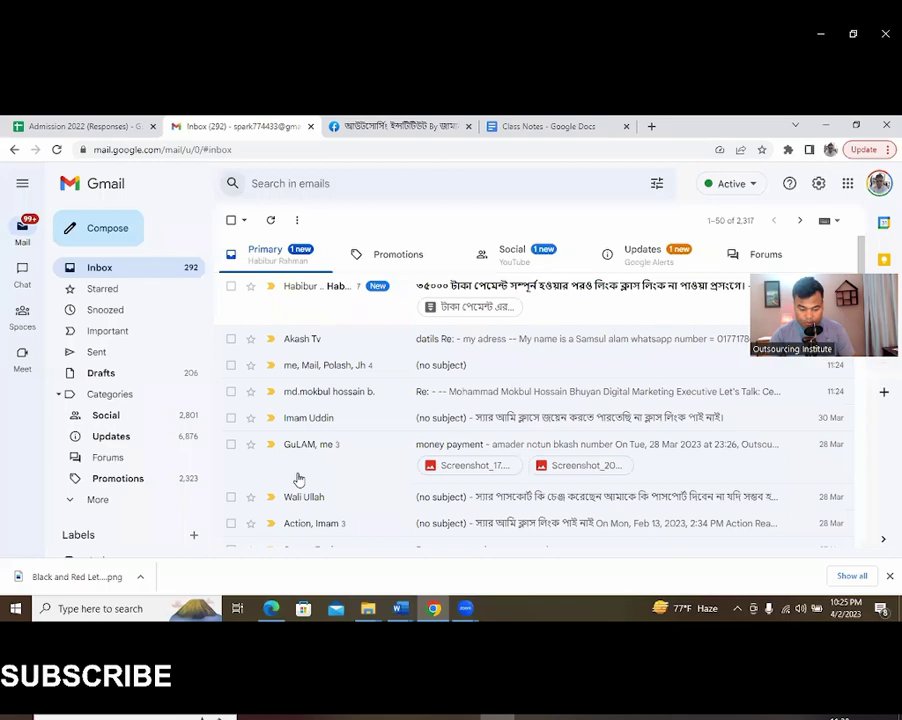
pyautogui.click(264, 607)
pyautogui.click(404, 122)
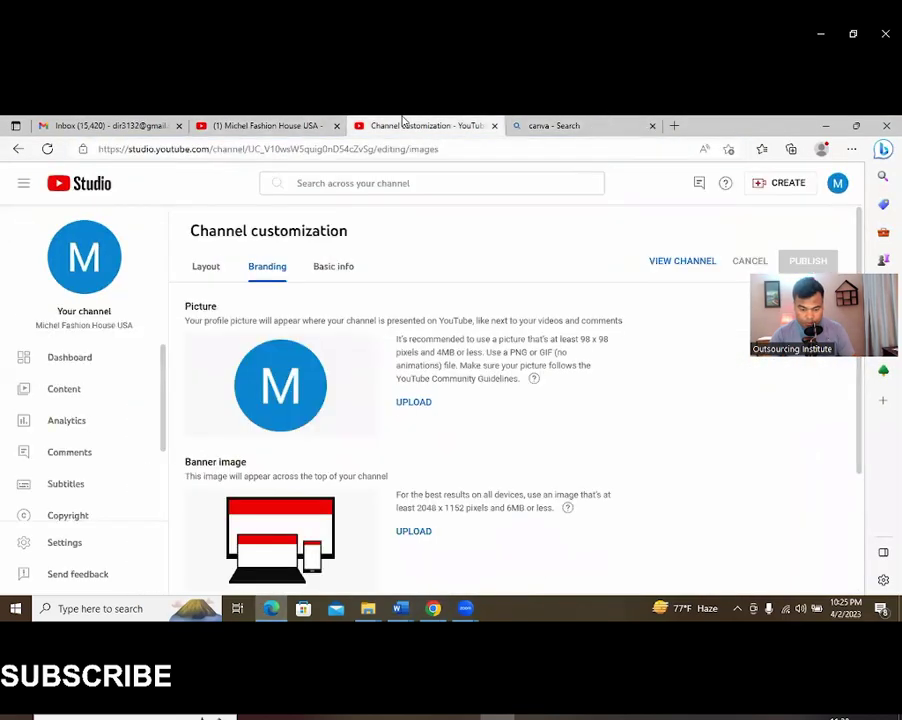
pyautogui.click(310, 126)
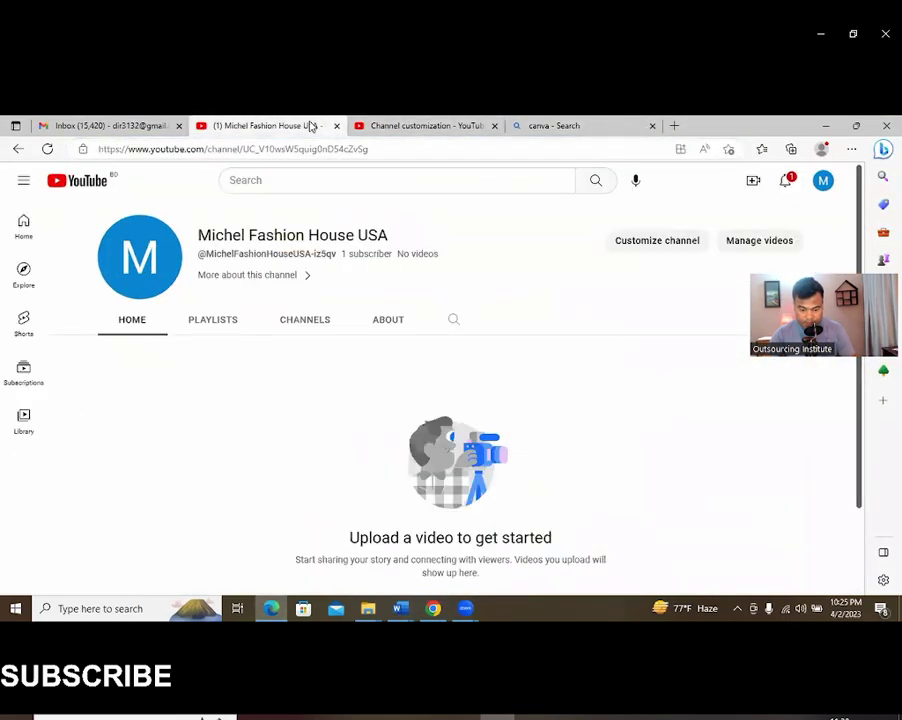
pyautogui.click(418, 124)
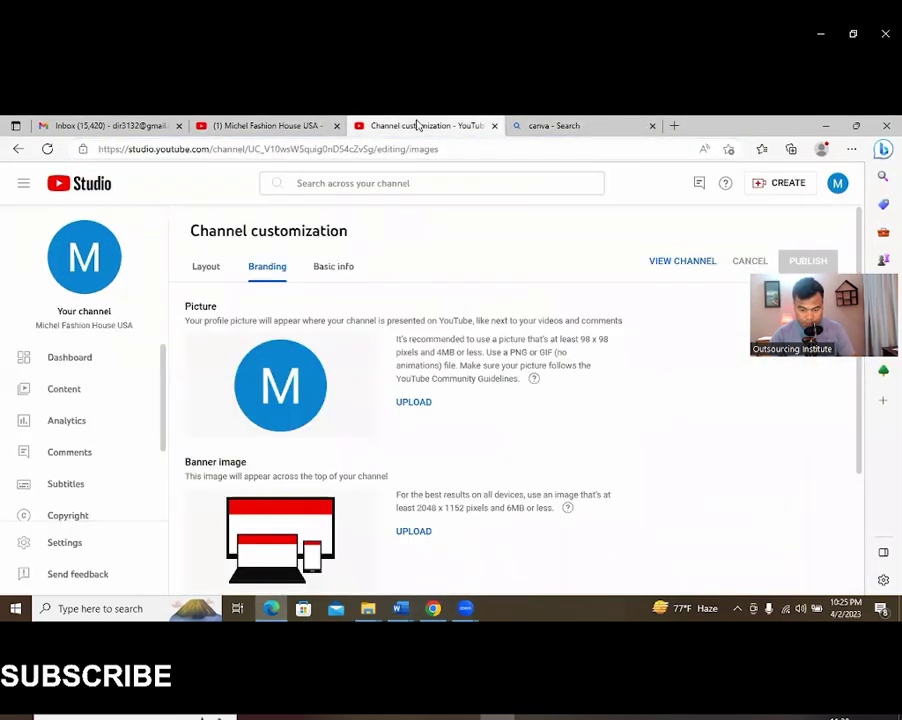
# - Upload the downloaded "Black and Red Letter SM Elegant and Luxury" logo as the channel's profile picture and accept the full-size crop
pyautogui.click(413, 403)
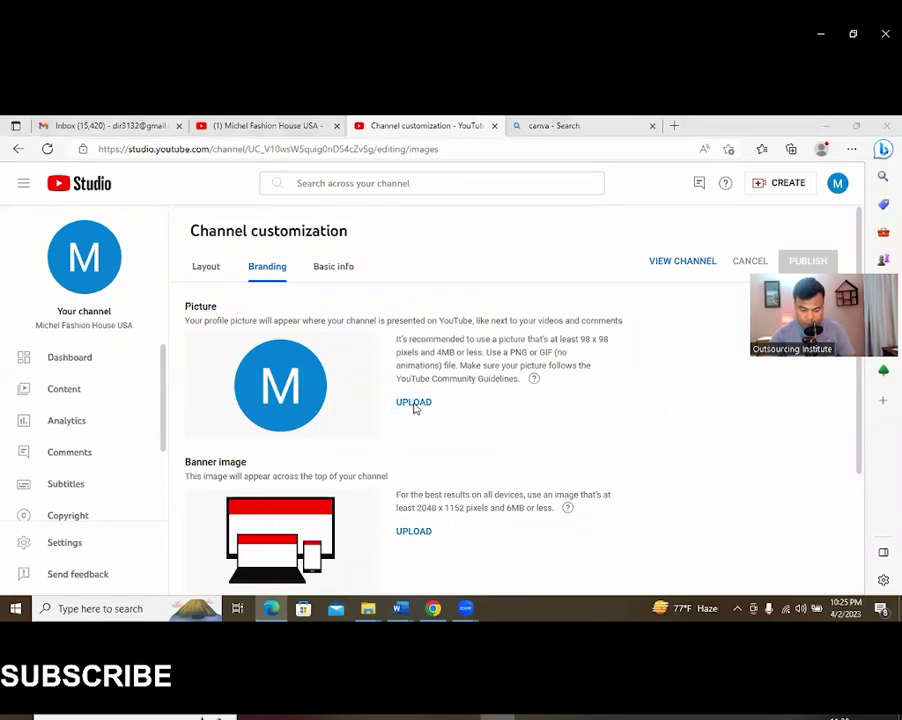
pyautogui.click(174, 245)
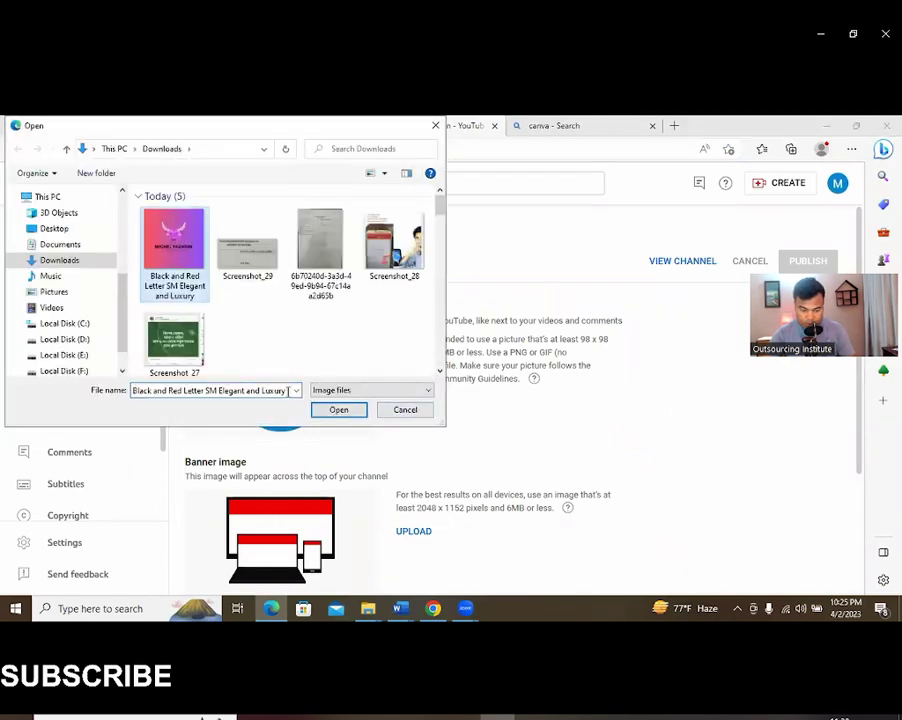
pyautogui.click(339, 410)
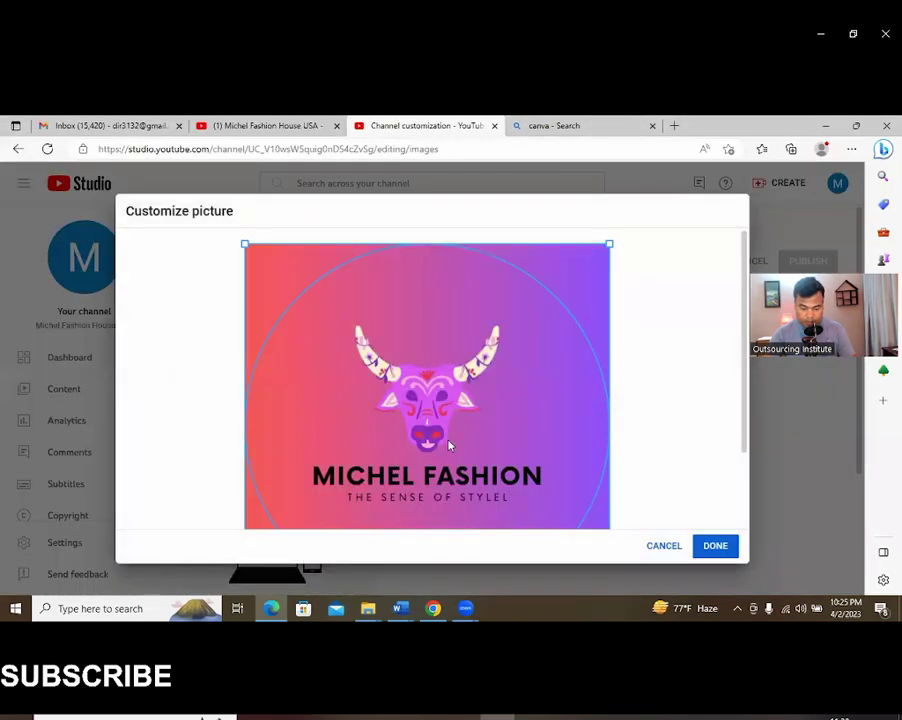
pyautogui.scroll(-2, 559, 418)
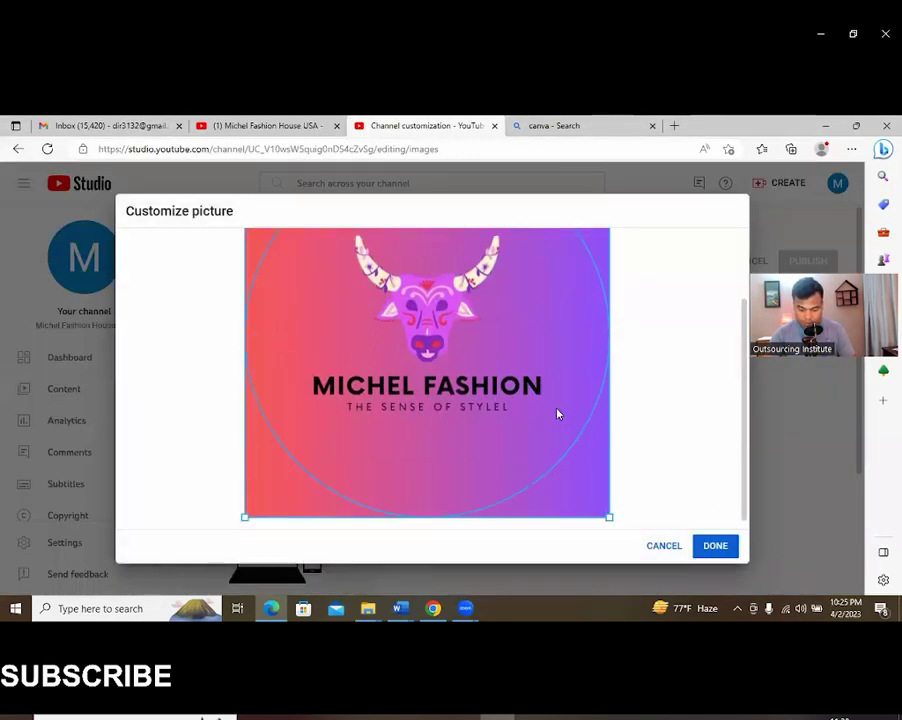
pyautogui.click(715, 547)
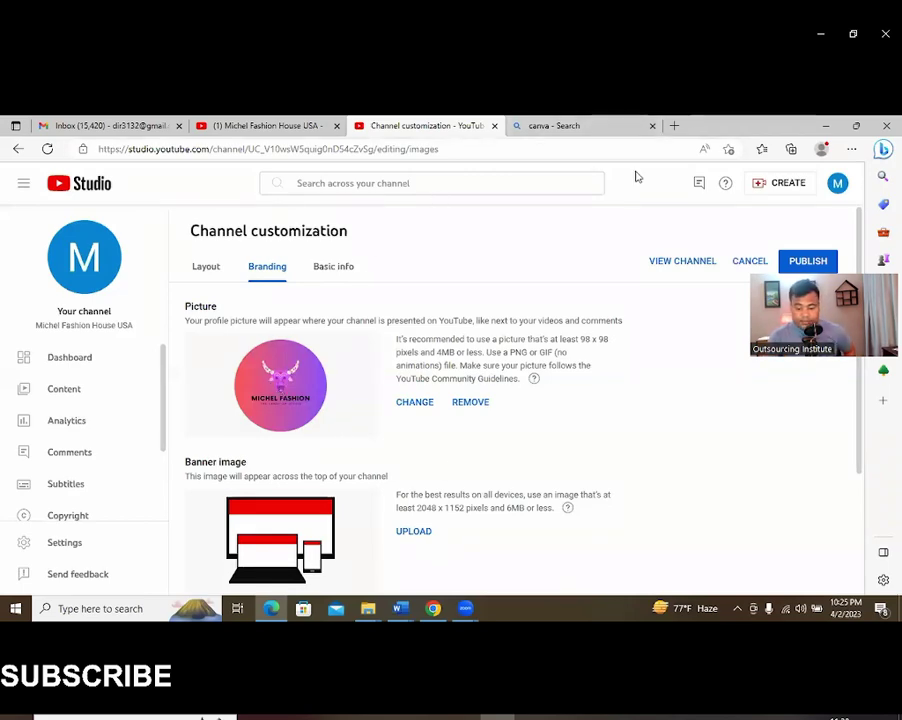
pyautogui.click(578, 125)
pyautogui.click(430, 126)
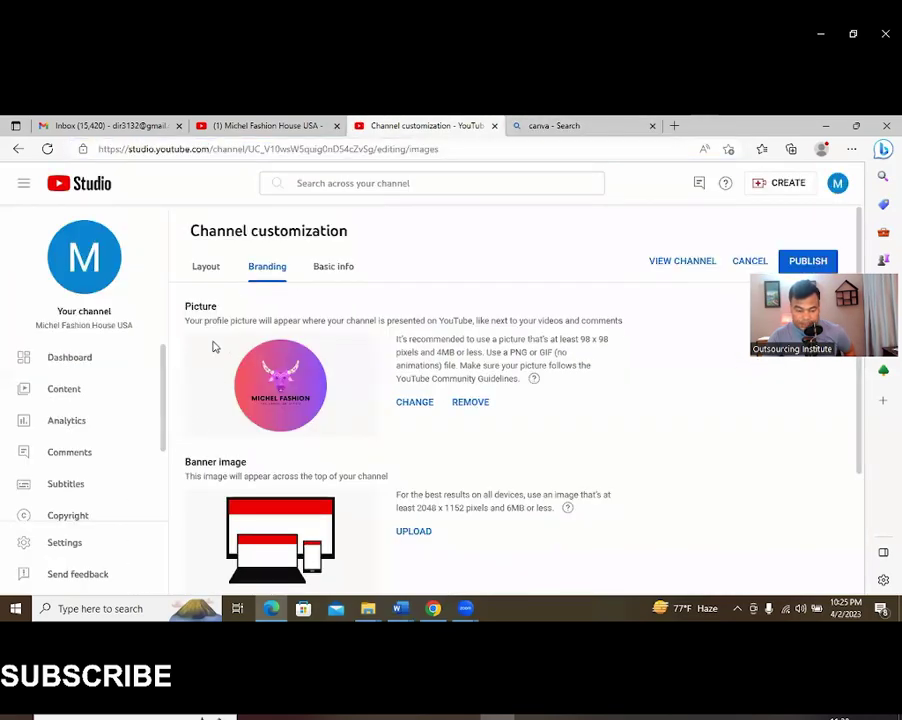
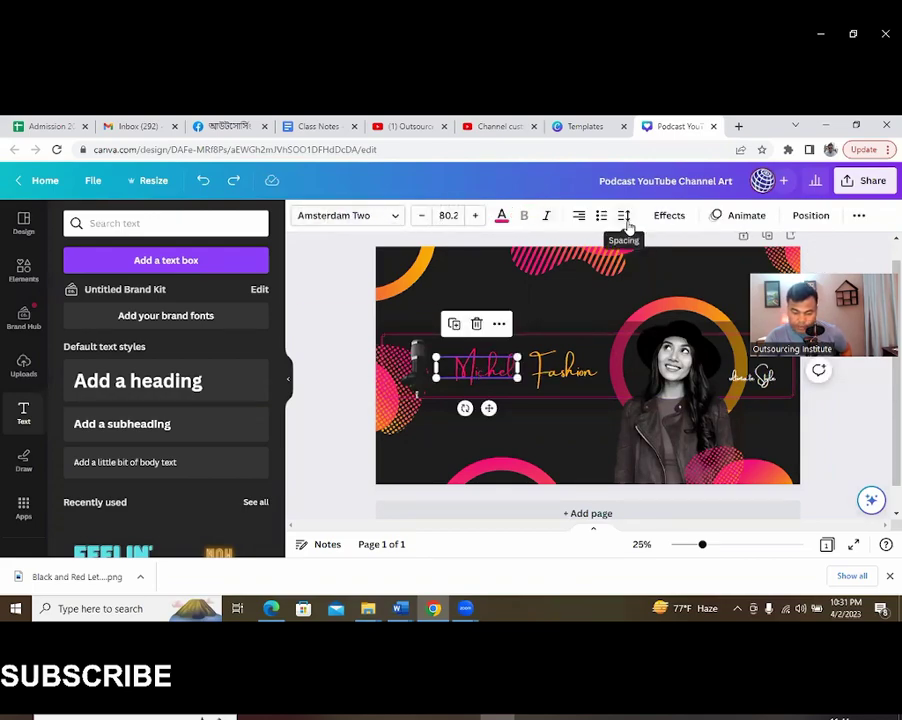
pyautogui.press('Tab')
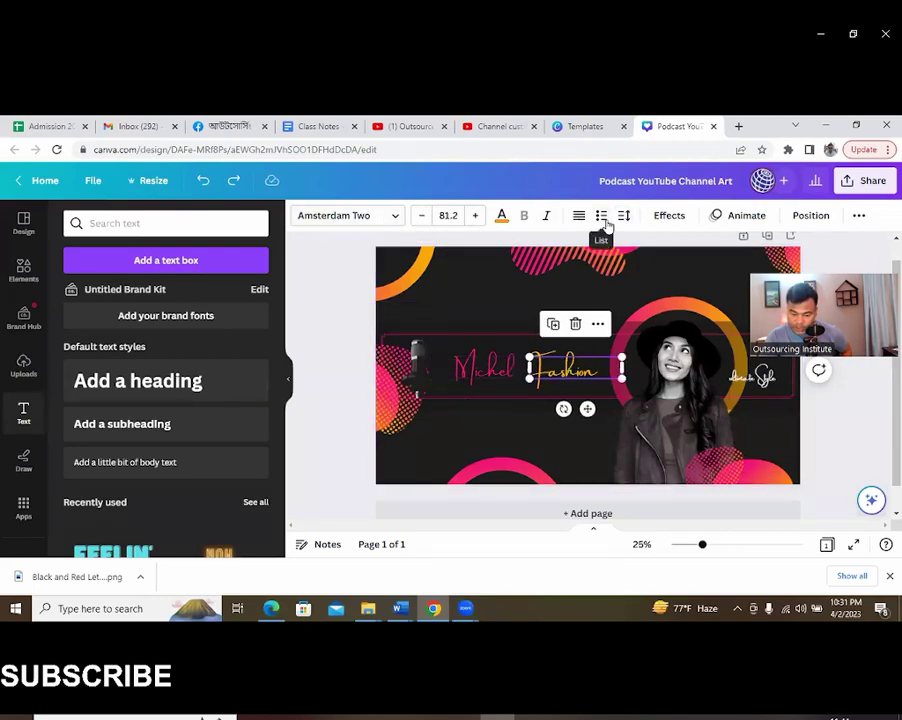
pyautogui.click(341, 316)
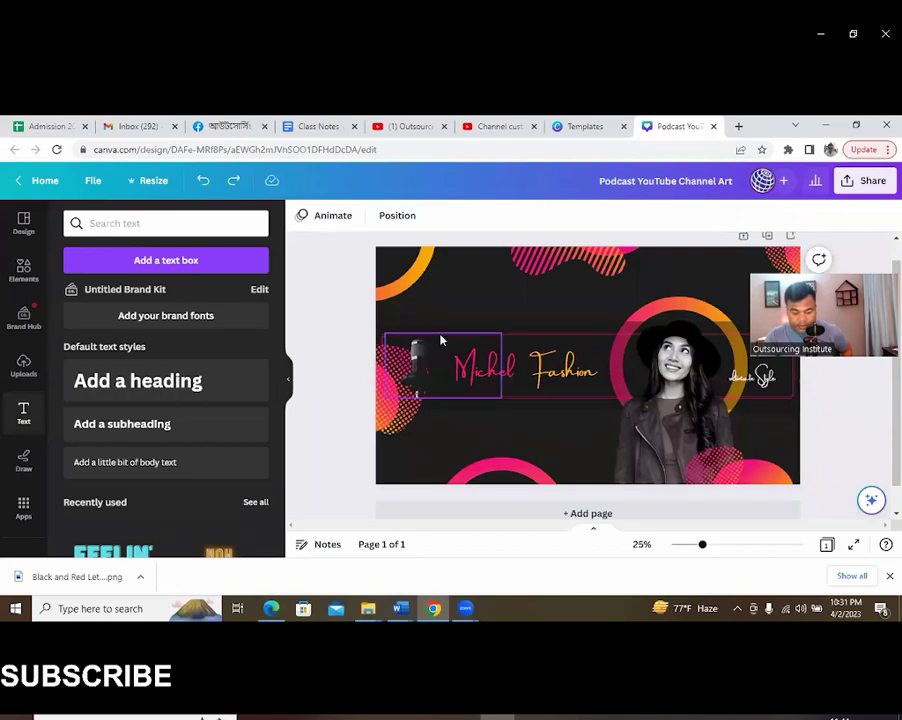
# - Open Google in a new browser page and search for "youtube baner size"
pyautogui.click(738, 126)
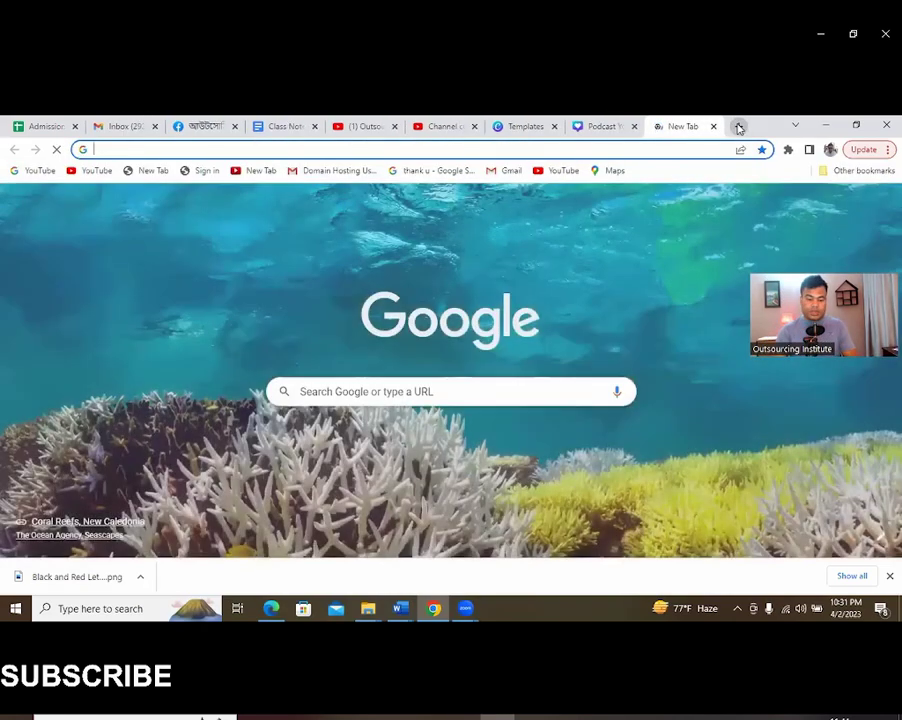
pyautogui.write('google.com')
pyautogui.press('Return')
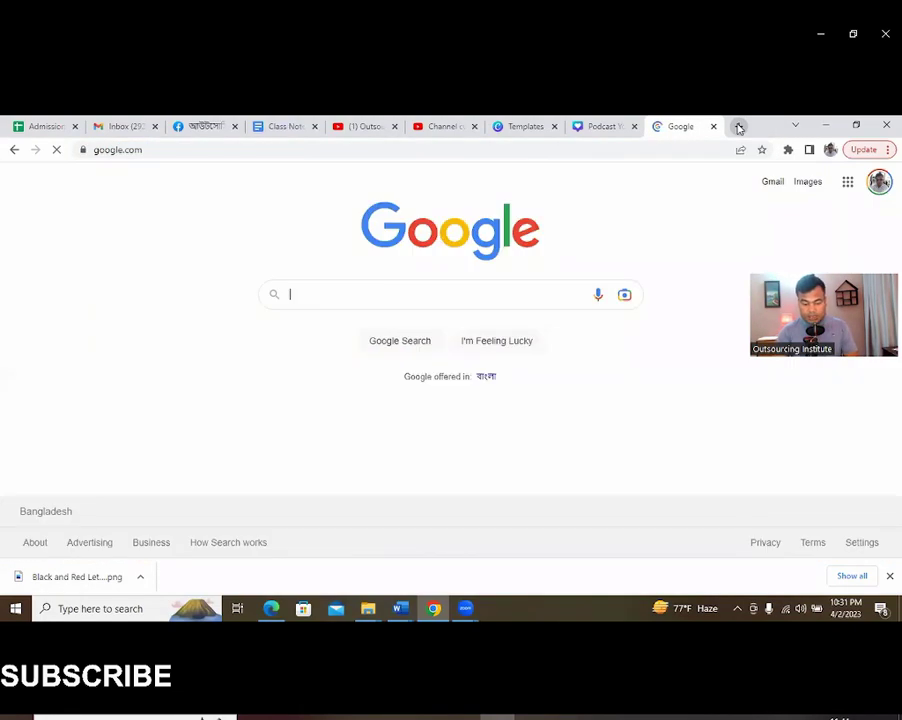
pyautogui.write('youtube ba')
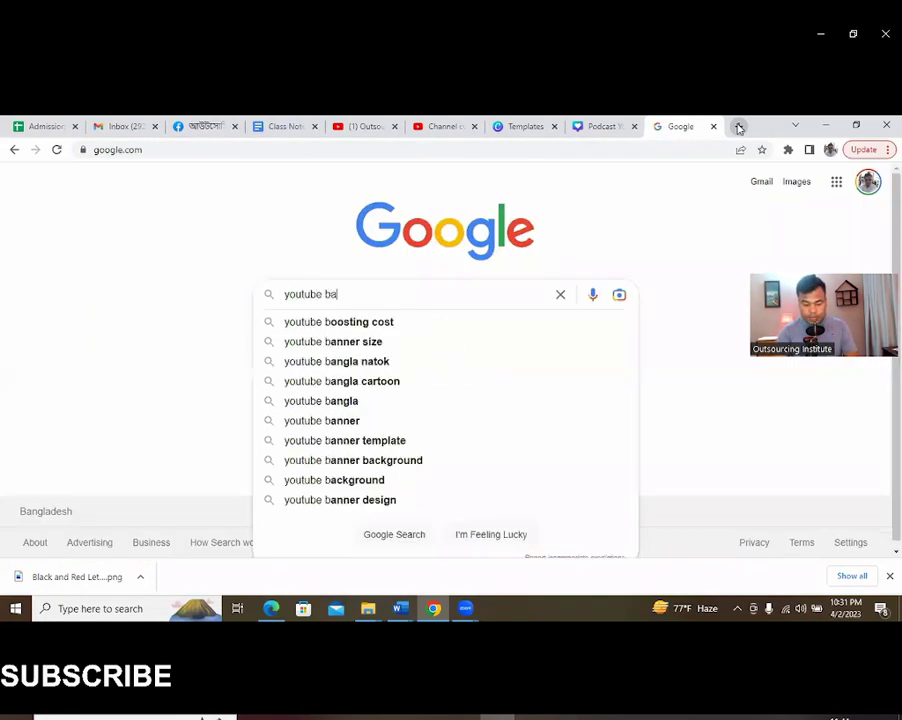
pyautogui.write('ner size')
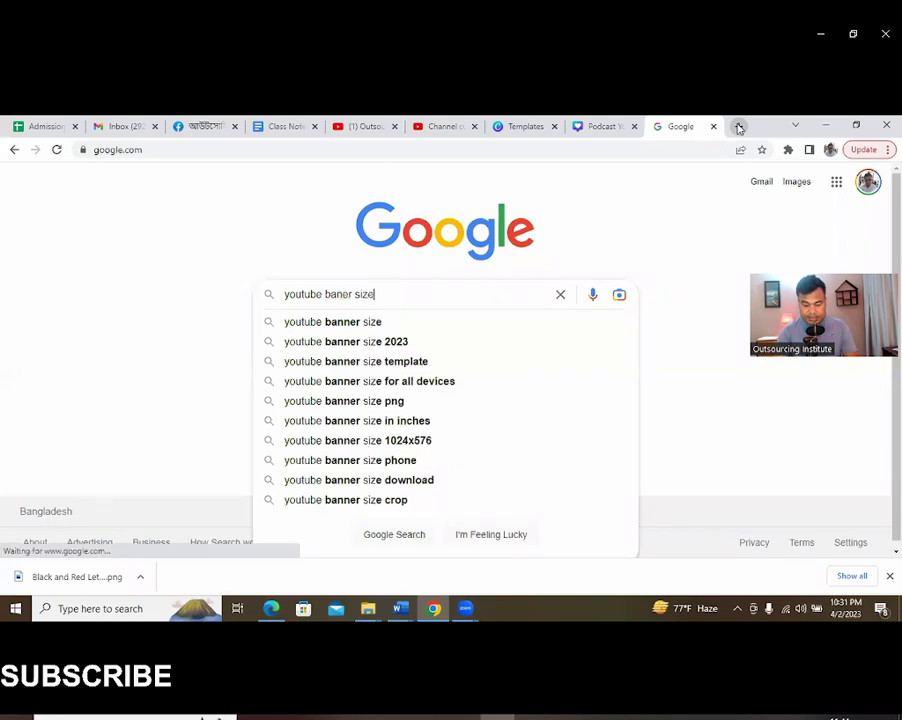
pyautogui.press('Return')
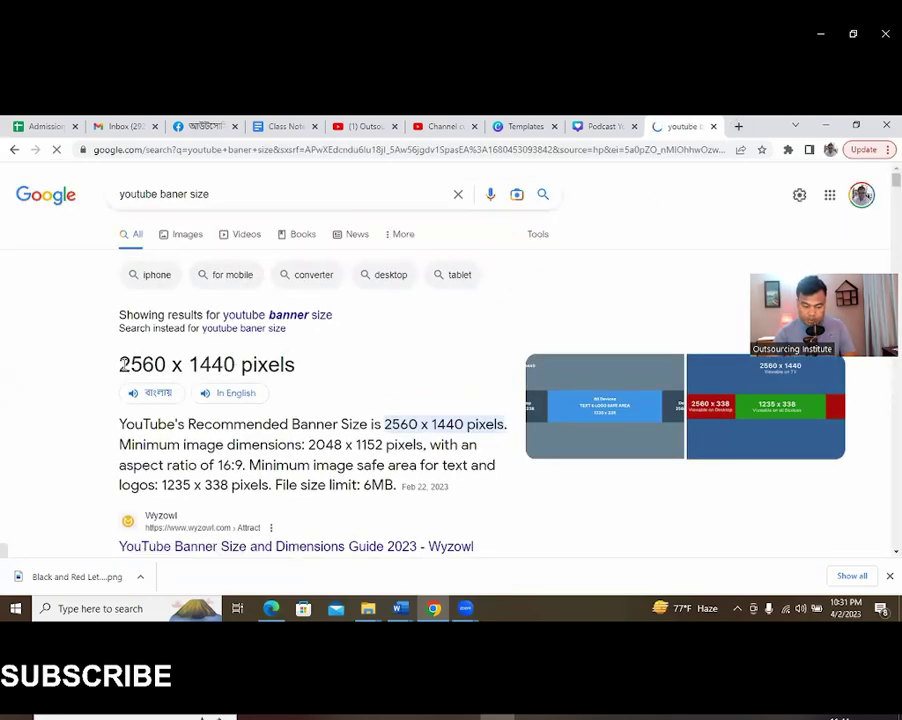
# - Highlight the recommended banner size in the search results and open the Wyzowl banner dimensions diagram preview
pyautogui.moveTo(125, 366); pyautogui.dragTo(293, 372)
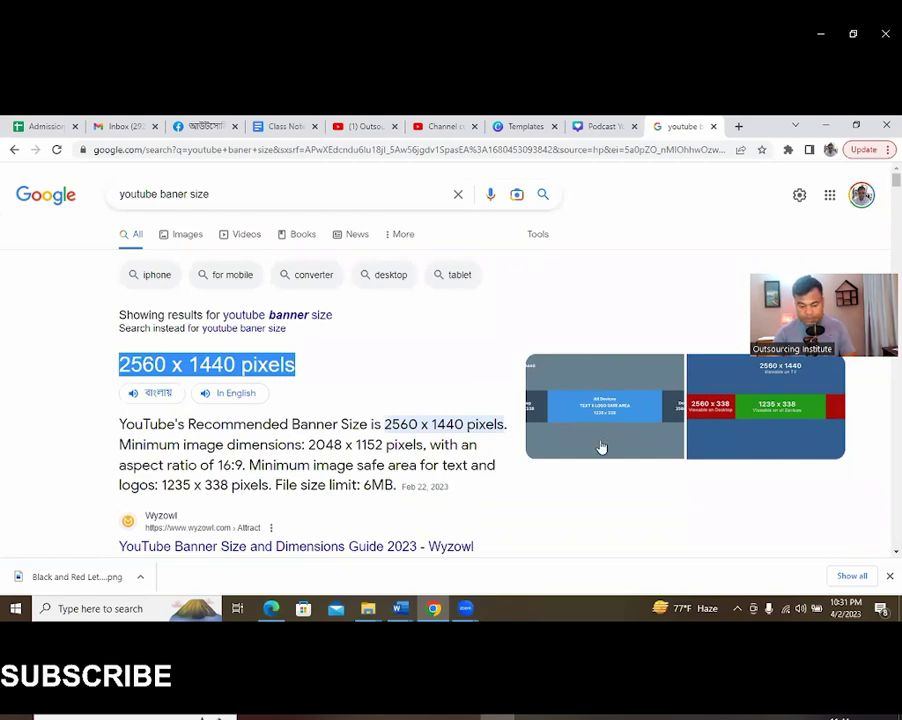
pyautogui.click(268, 372)
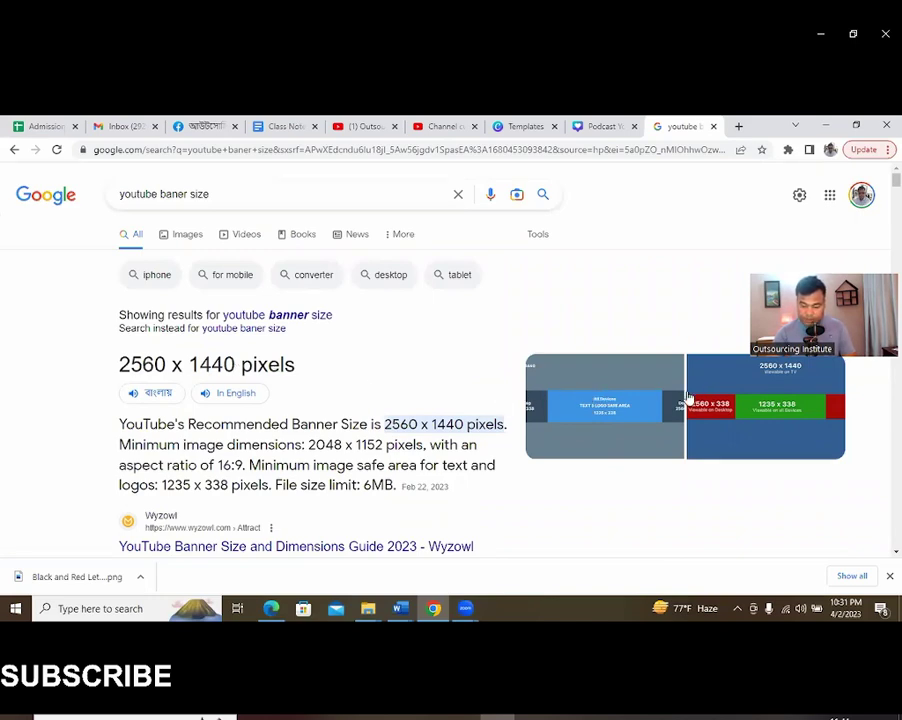
pyautogui.click(605, 406)
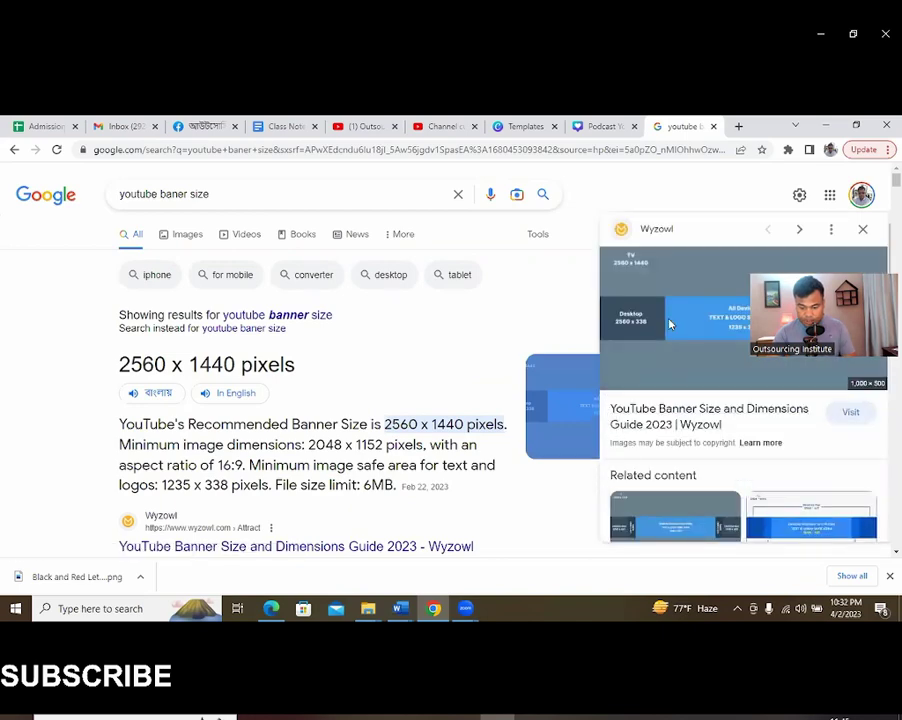
# - View Wyzowl's YouTube banner size guide, close its image preview in the search results, and return to the Podcast YouTube Channel Art design in Canva
pyautogui.click(676, 334)
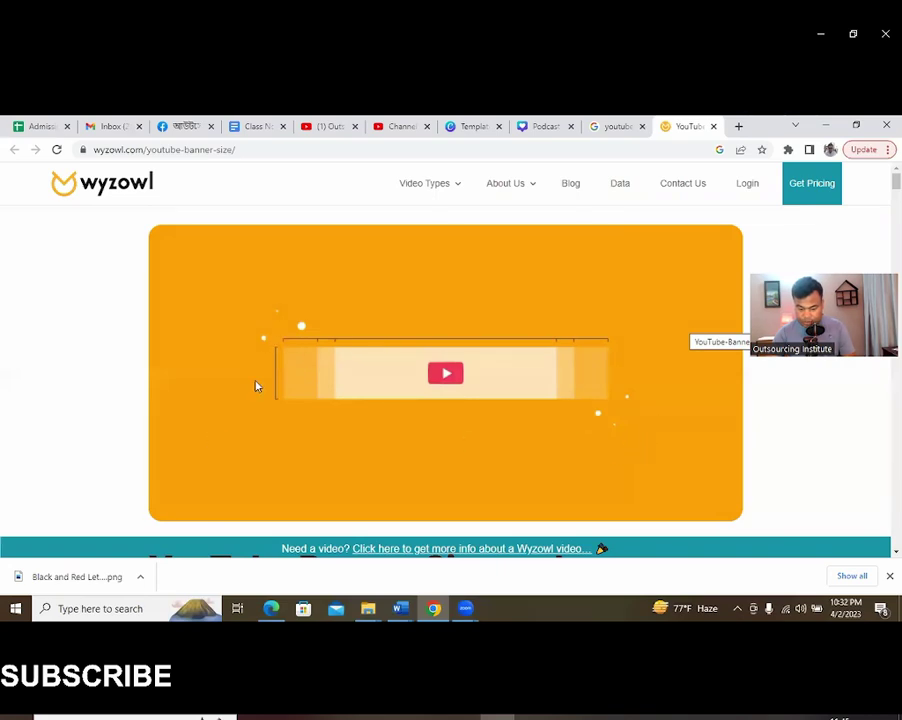
pyautogui.scroll(-3, 258, 383)
pyautogui.scroll(3, 4, 176)
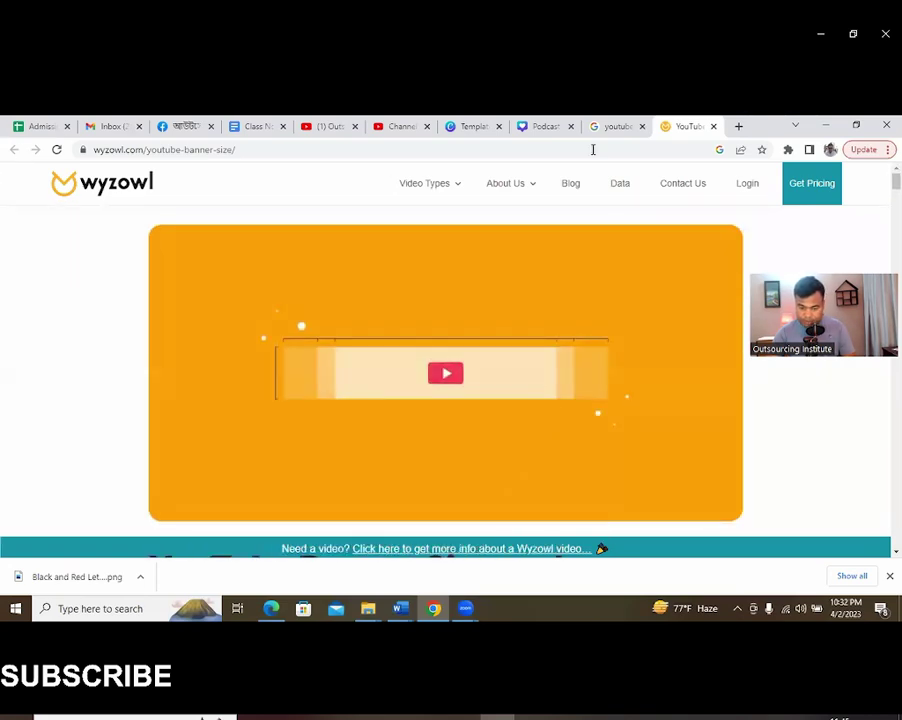
pyautogui.click(614, 126)
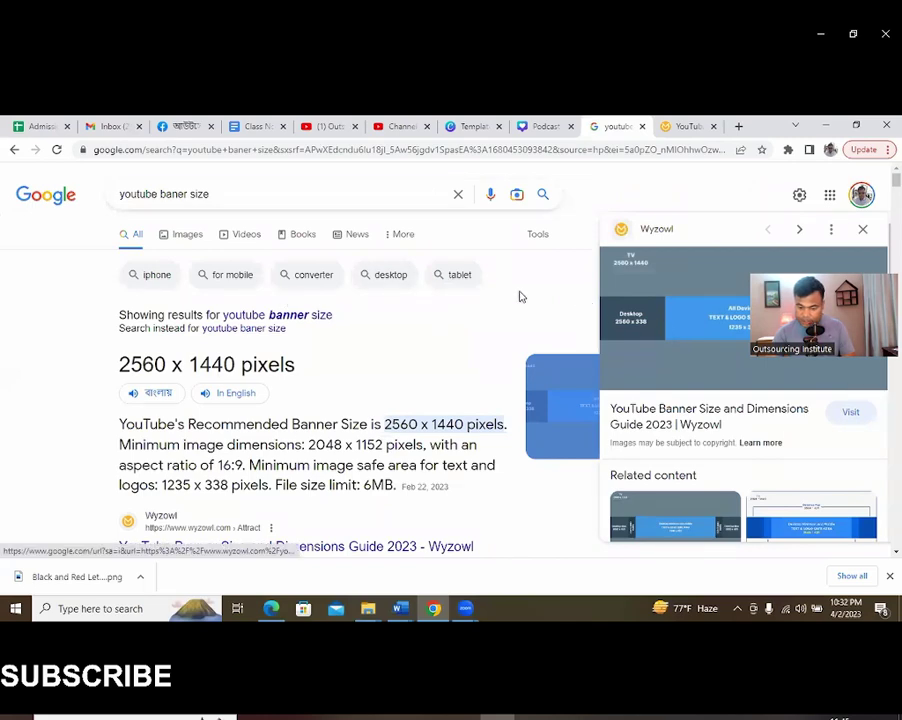
pyautogui.click(863, 229)
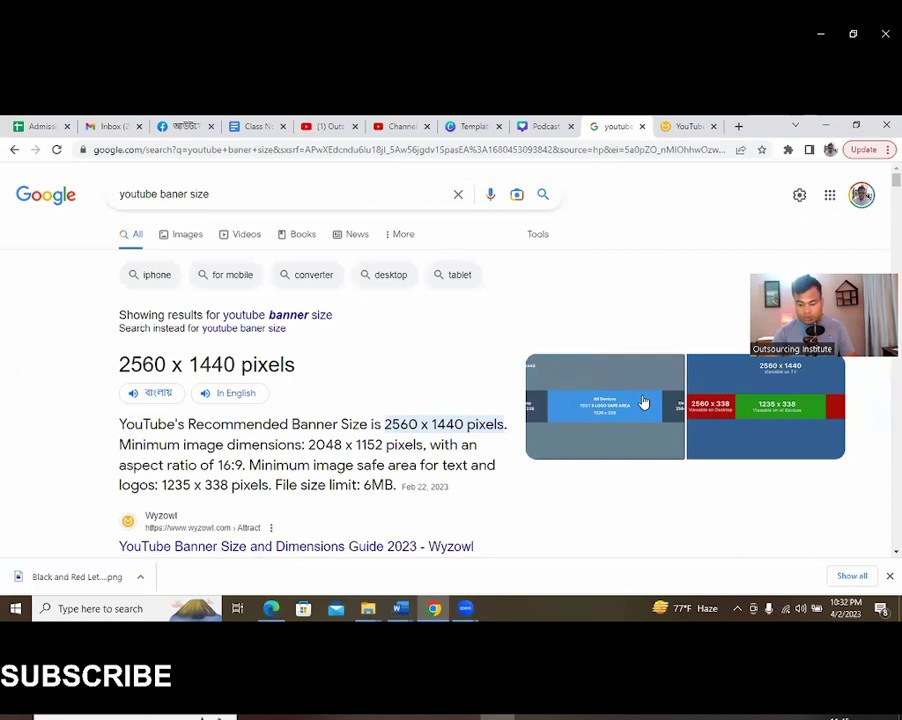
pyautogui.click(470, 126)
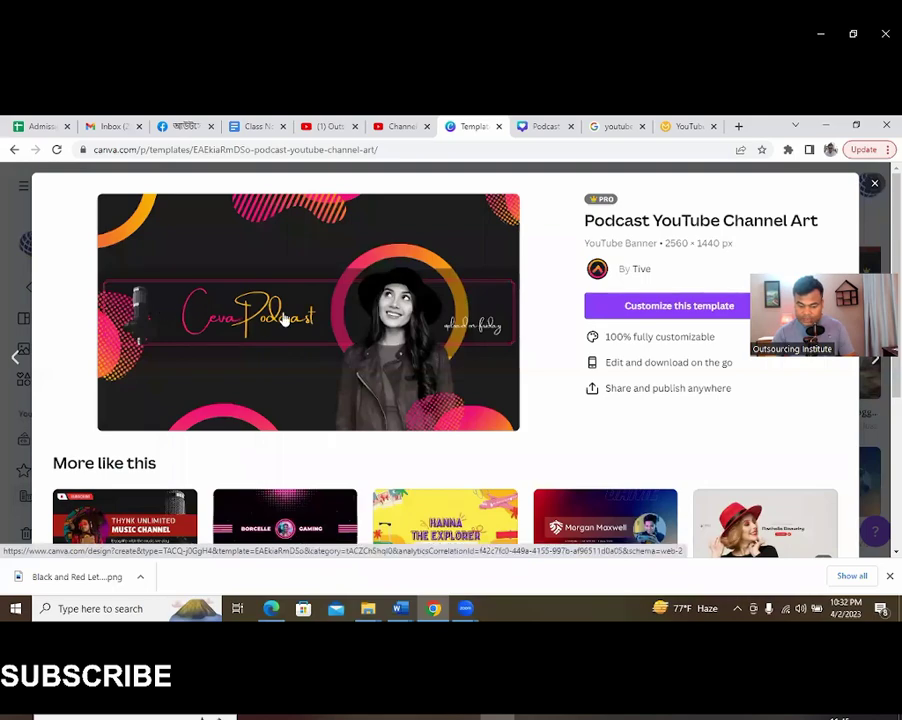
pyautogui.click(541, 124)
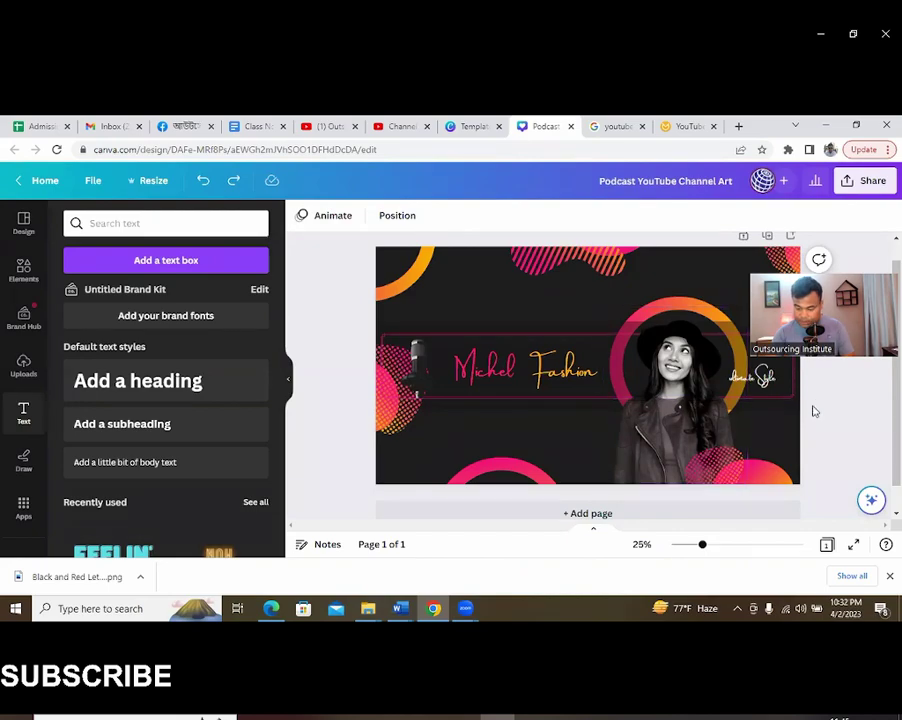
# - Try replacing the woman's photo by moving it down and placing an uploaded portrait on the banner
pyautogui.click(672, 366)
pyautogui.moveTo(672, 366); pyautogui.dragTo(672, 460)
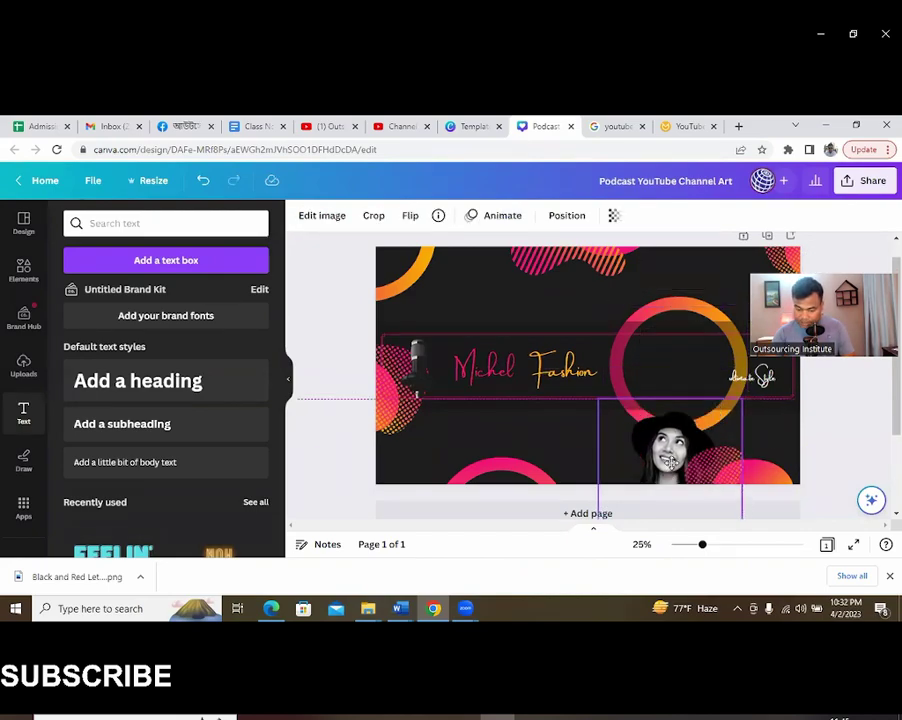
pyautogui.click(24, 368)
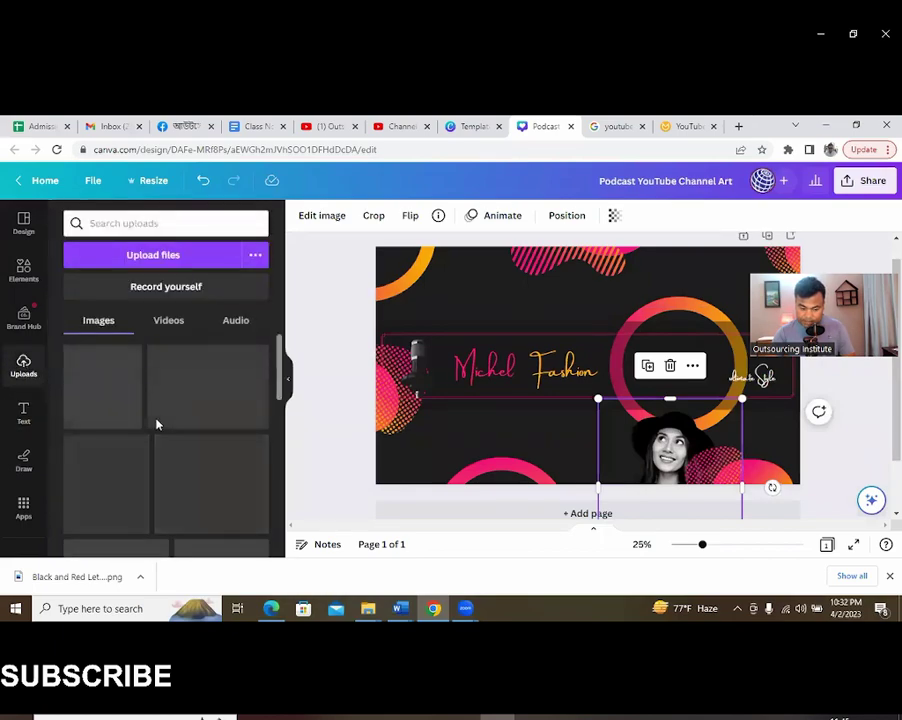
pyautogui.click(112, 372)
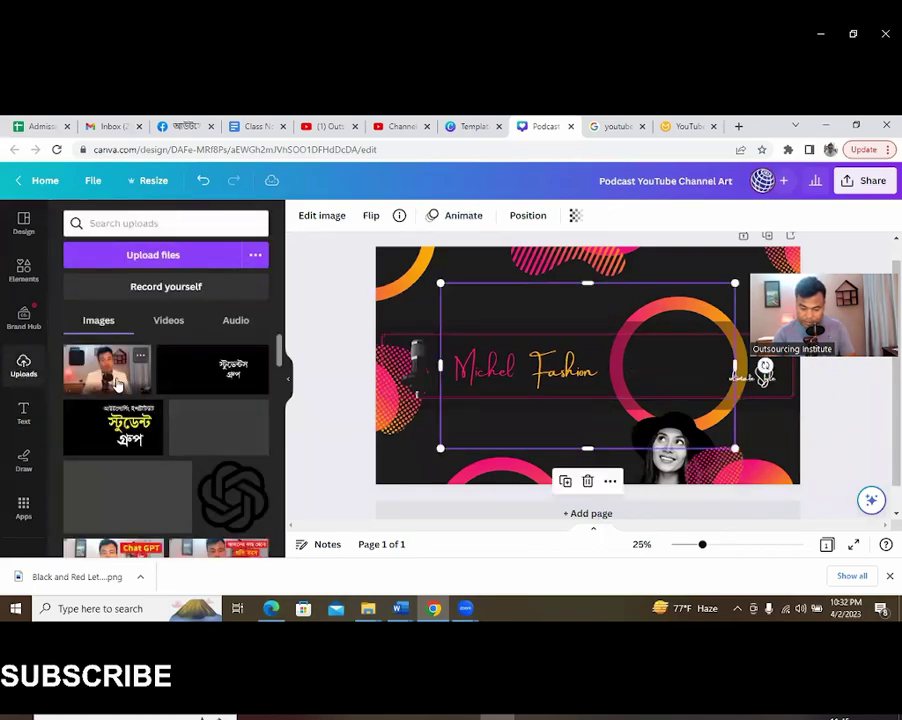
pyautogui.moveTo(593, 323); pyautogui.dragTo(745, 387)
pyautogui.press('Delete')
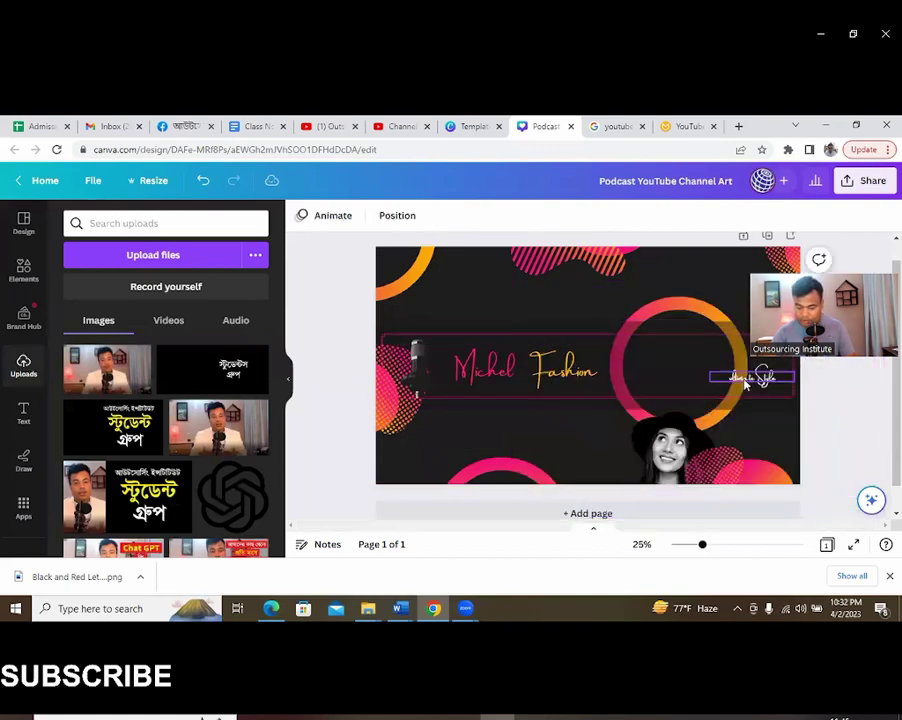
# - Move the woman's photo back up into the gradient ring beside the Michel Fashion text and deselect it
pyautogui.click(671, 450)
pyautogui.moveTo(671, 450); pyautogui.dragTo(677, 375)
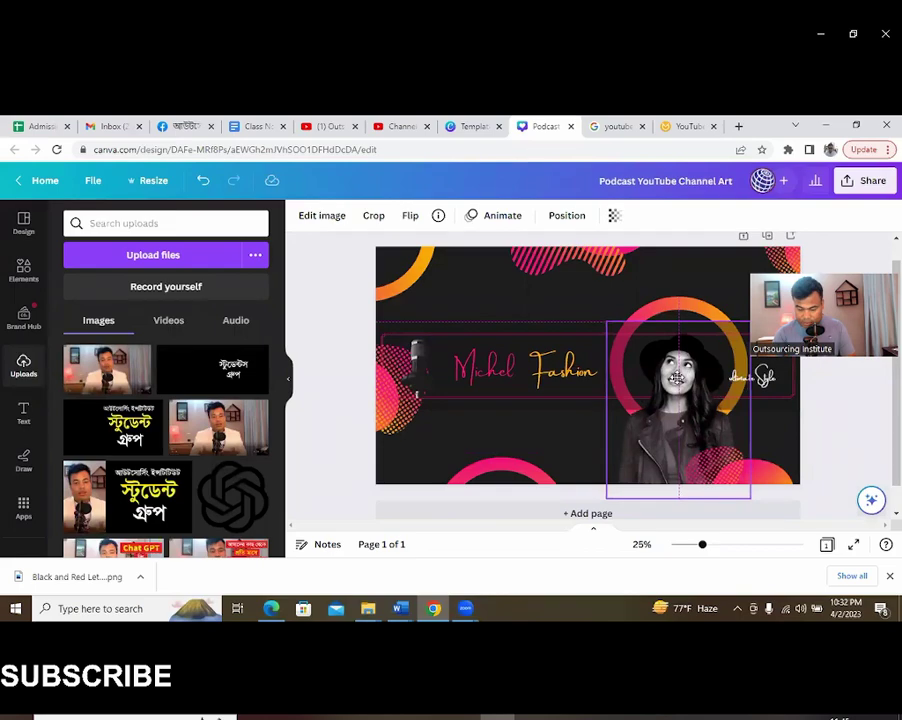
pyautogui.moveTo(677, 378); pyautogui.dragTo(677, 378)
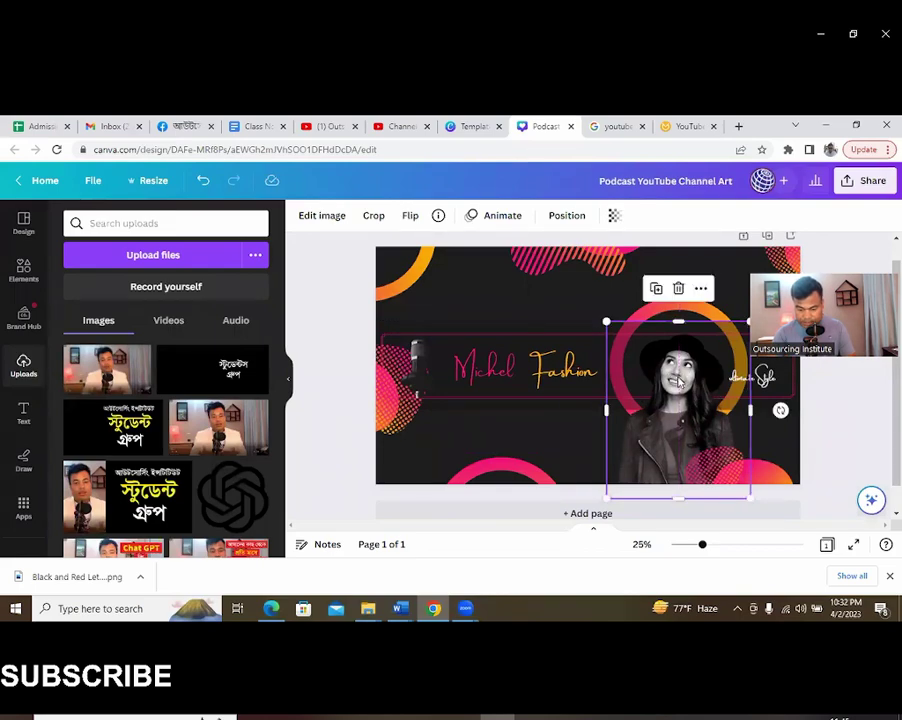
pyautogui.click(486, 298)
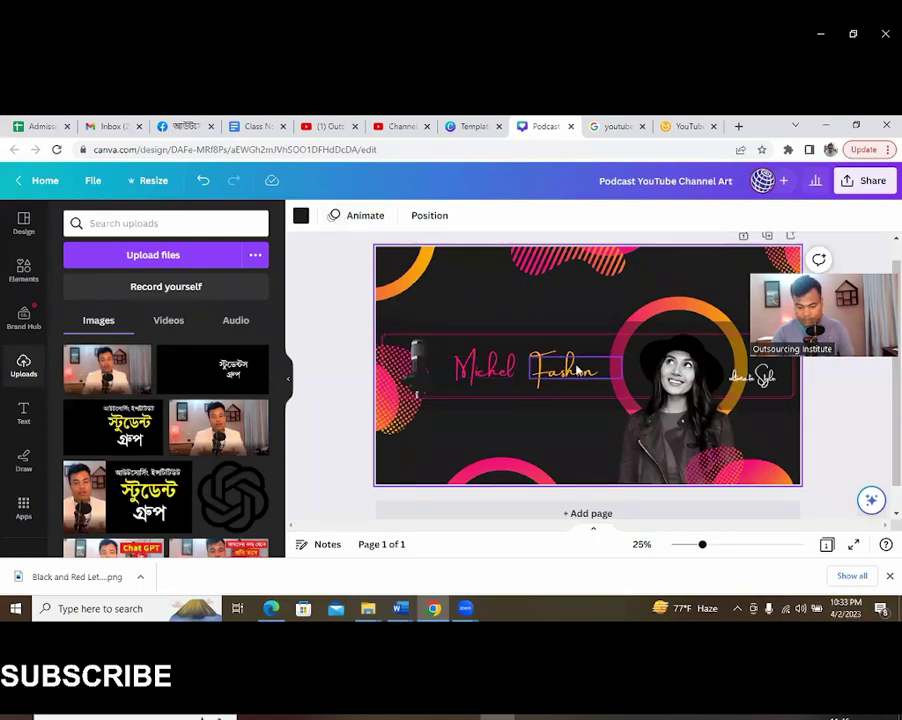
# - Download the banner design as a PNG at 2,560 x 1,440 px
pyautogui.click(858, 186)
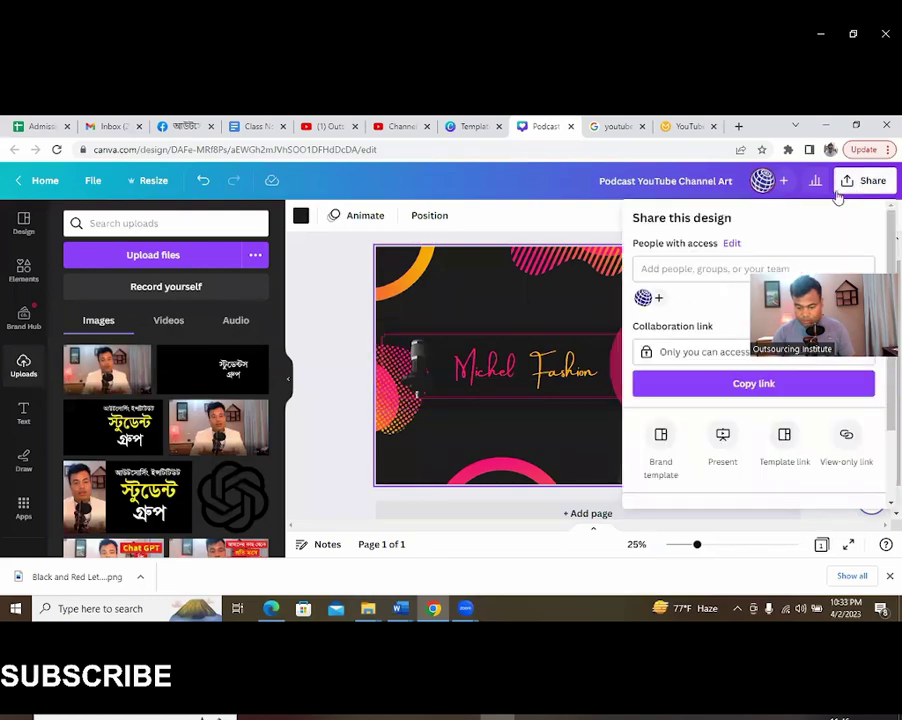
pyautogui.scroll(-2, 737, 405)
pyautogui.click(724, 424)
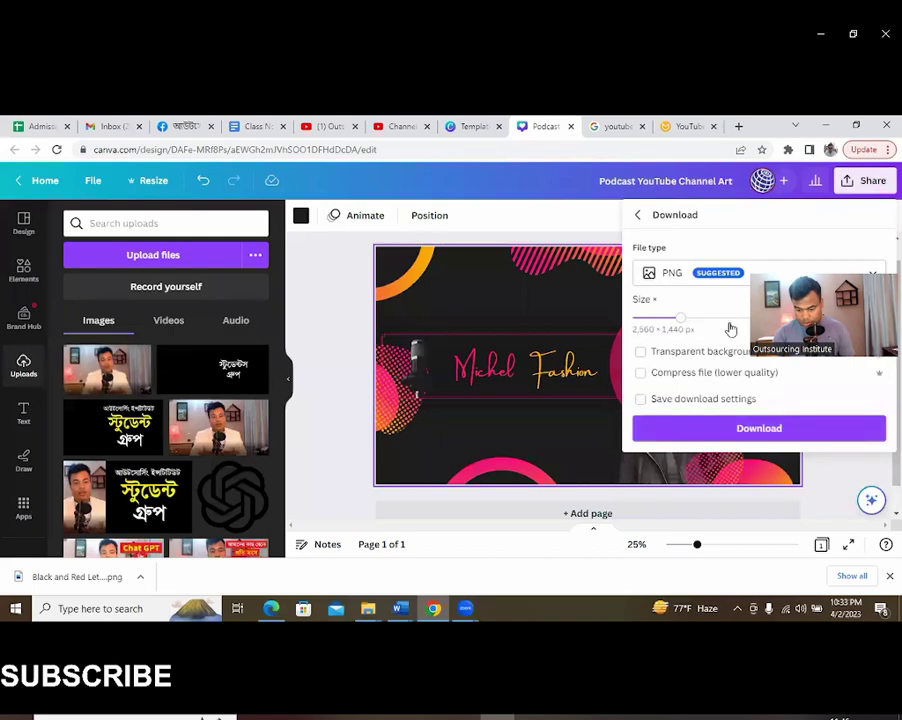
pyautogui.click(743, 429)
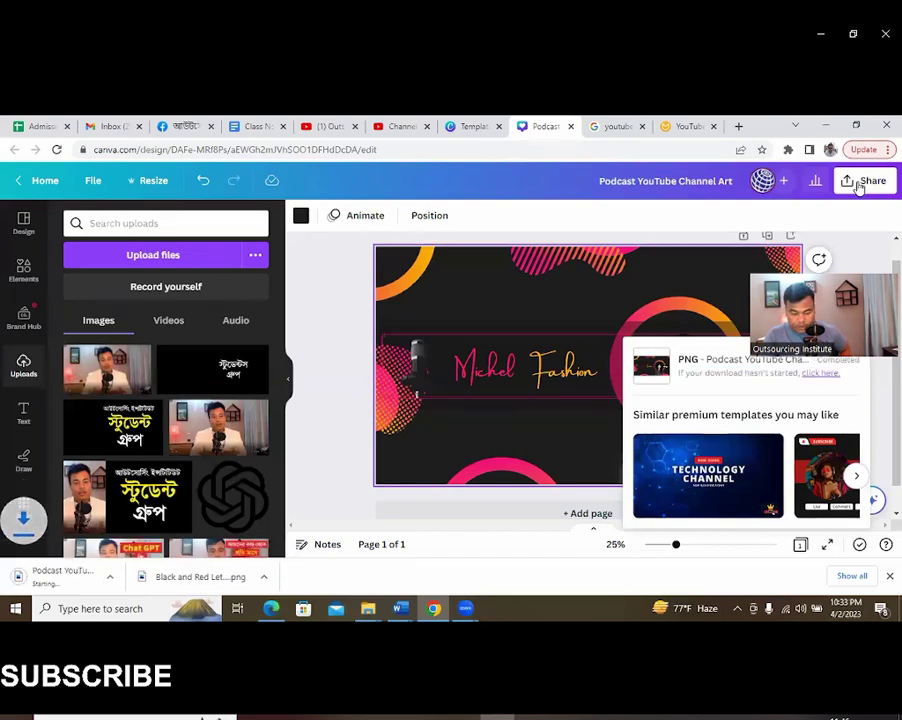
# - Switch to Edge and bring up the banner image setting on the Michel Fashion House USA channel's Branding page
pyautogui.click(400, 126)
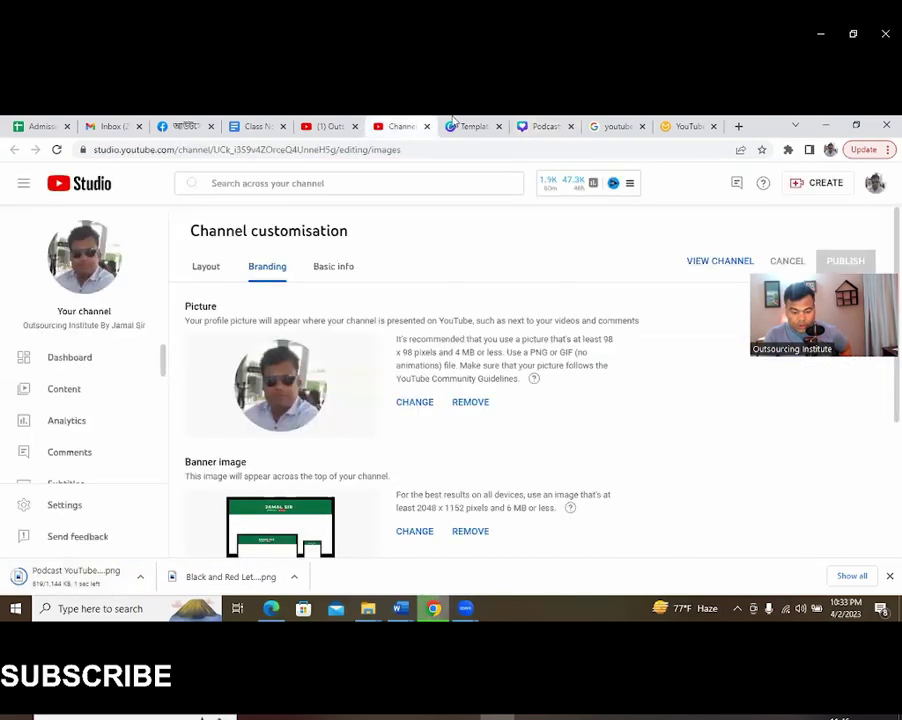
pyautogui.scroll(-2, 371, 502)
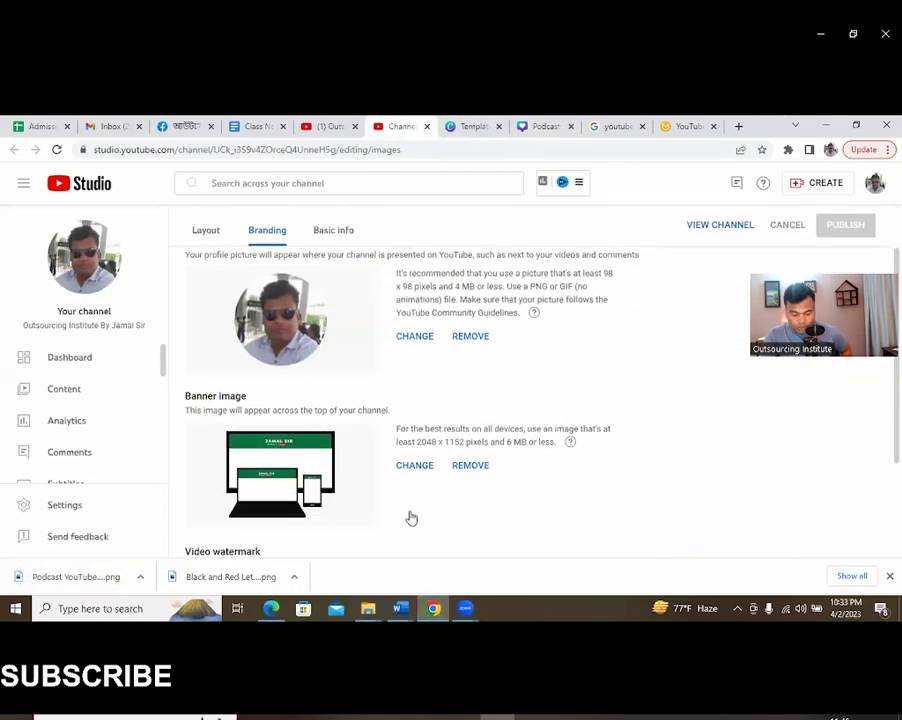
pyautogui.click(270, 608)
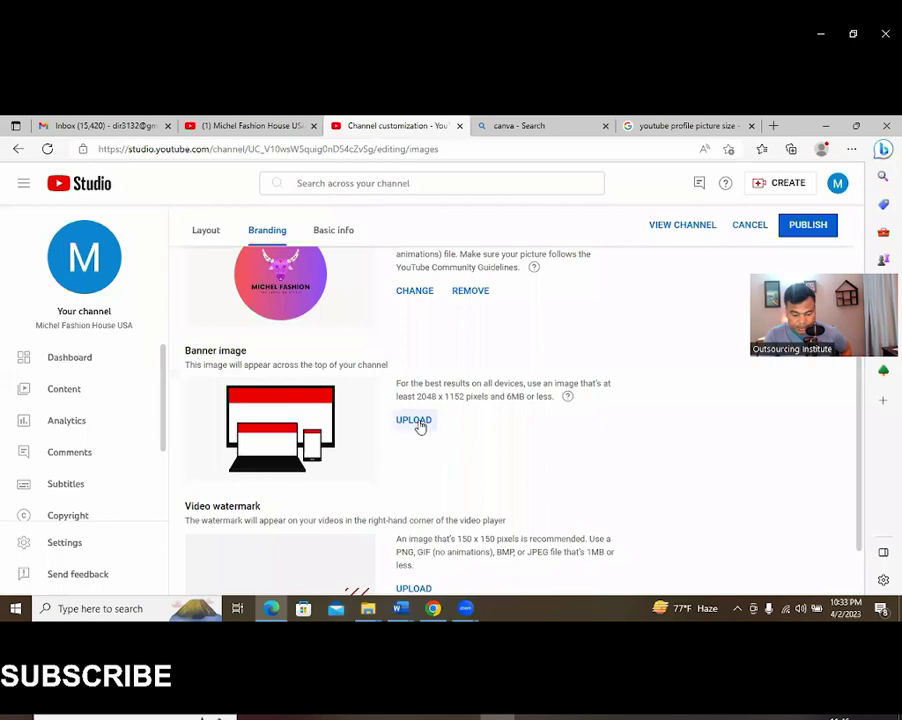
# - Upload the downloaded Podcast YouTube Channel Art image as the channel banner and accept the default crop
pyautogui.click(417, 422)
pyautogui.click(174, 248)
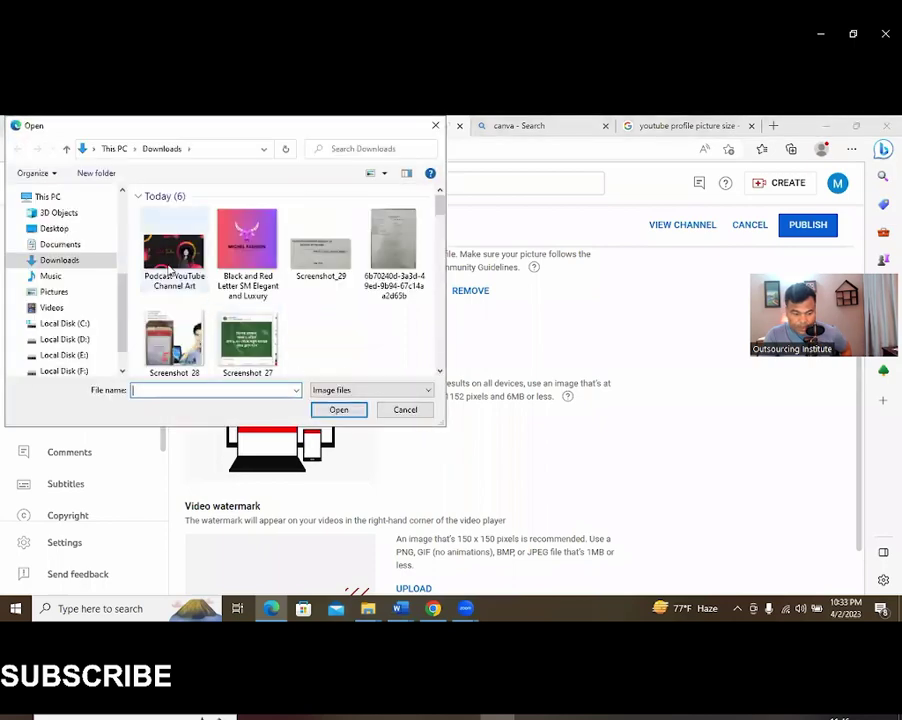
pyautogui.click(339, 410)
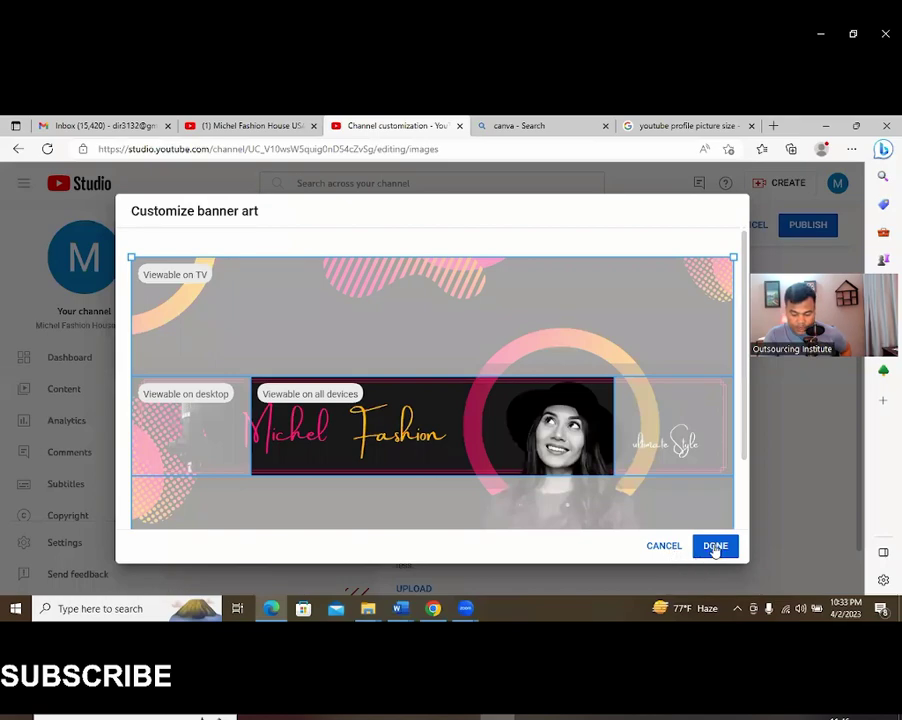
pyautogui.click(715, 547)
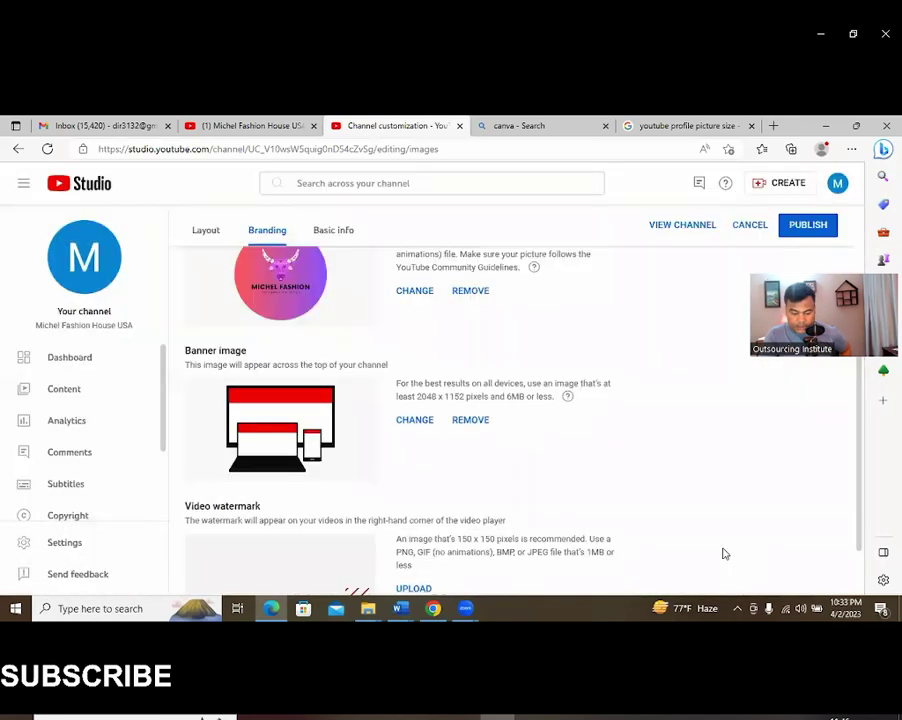
# - Remove the uploaded image from the channel's banner setting and leave the file selection without choosing a replacement
pyautogui.click(407, 421)
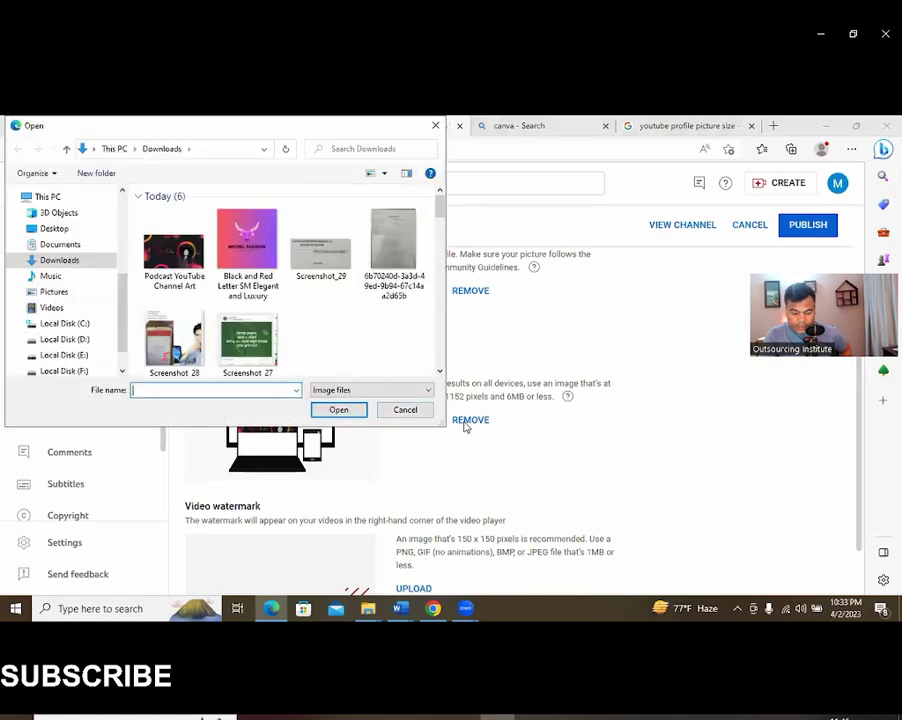
pyautogui.click(407, 410)
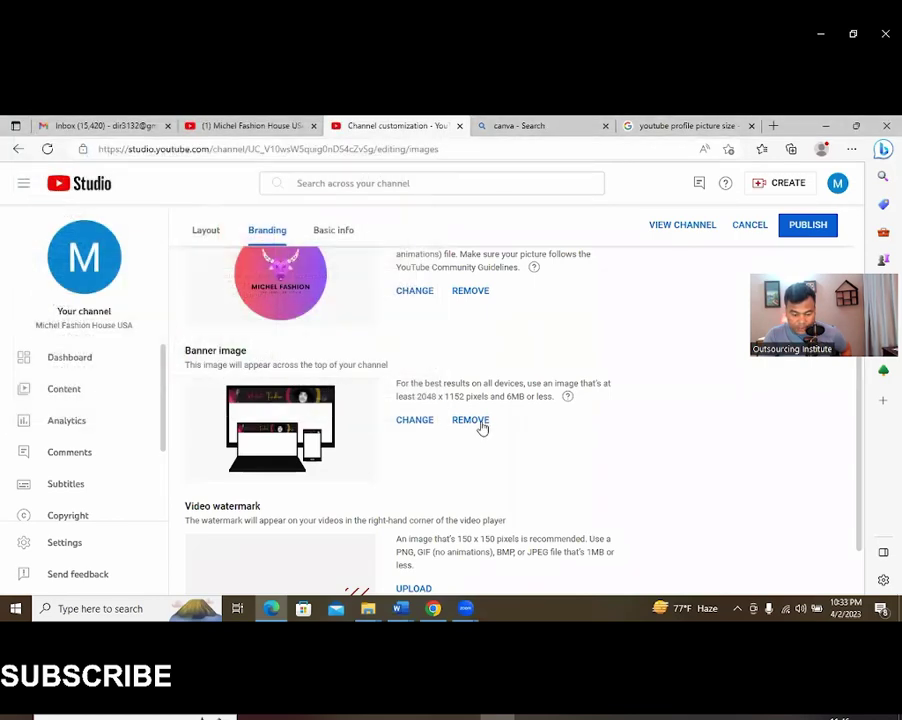
pyautogui.click(470, 422)
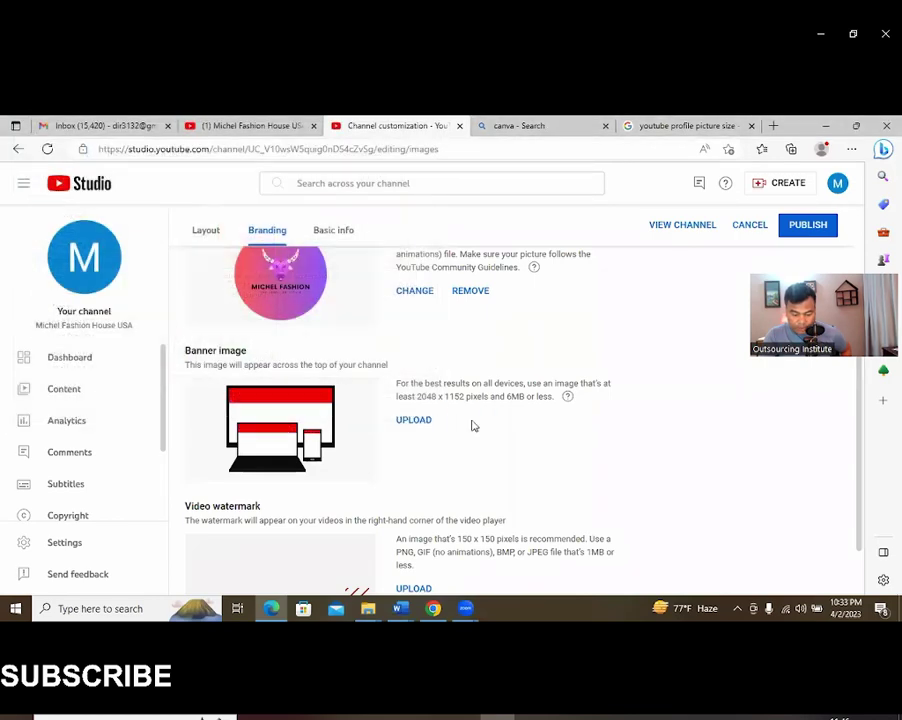
pyautogui.click(409, 421)
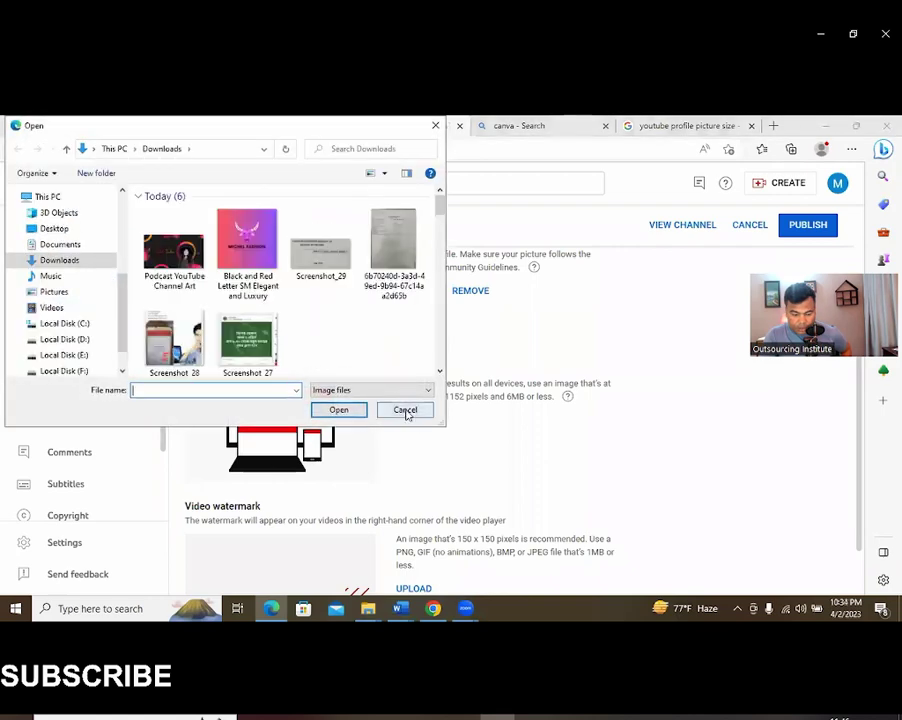
pyautogui.click(405, 411)
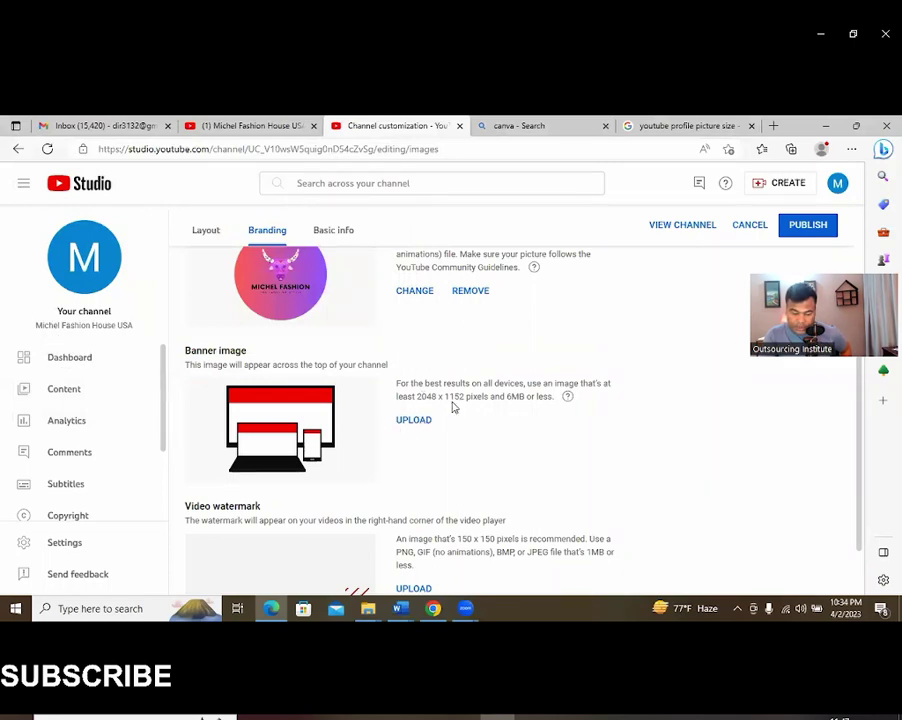
# - Upload the Podcast YouTube Channel Art image again as the channel banner to open its crop preview
pyautogui.scroll(2, 454, 407)
pyautogui.scroll(-2, 455, 408)
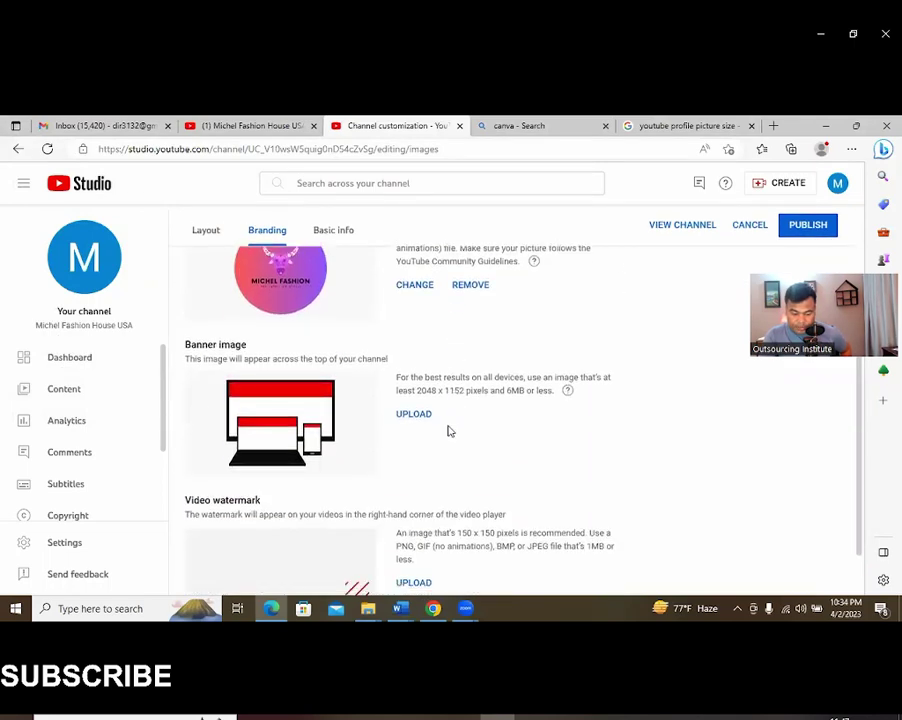
pyautogui.click(414, 415)
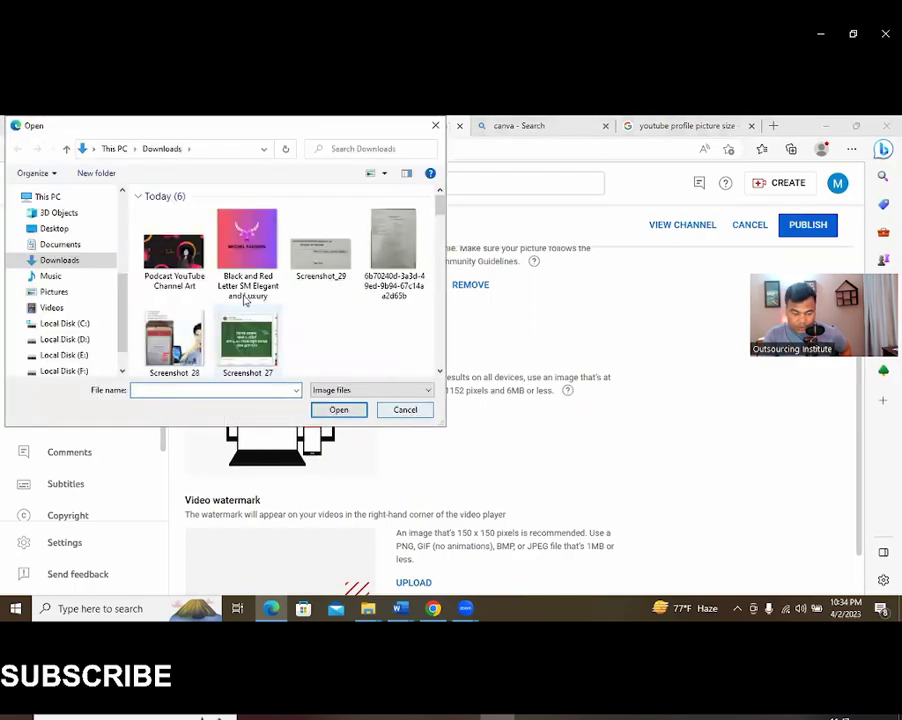
pyautogui.click(174, 255)
pyautogui.click(339, 409)
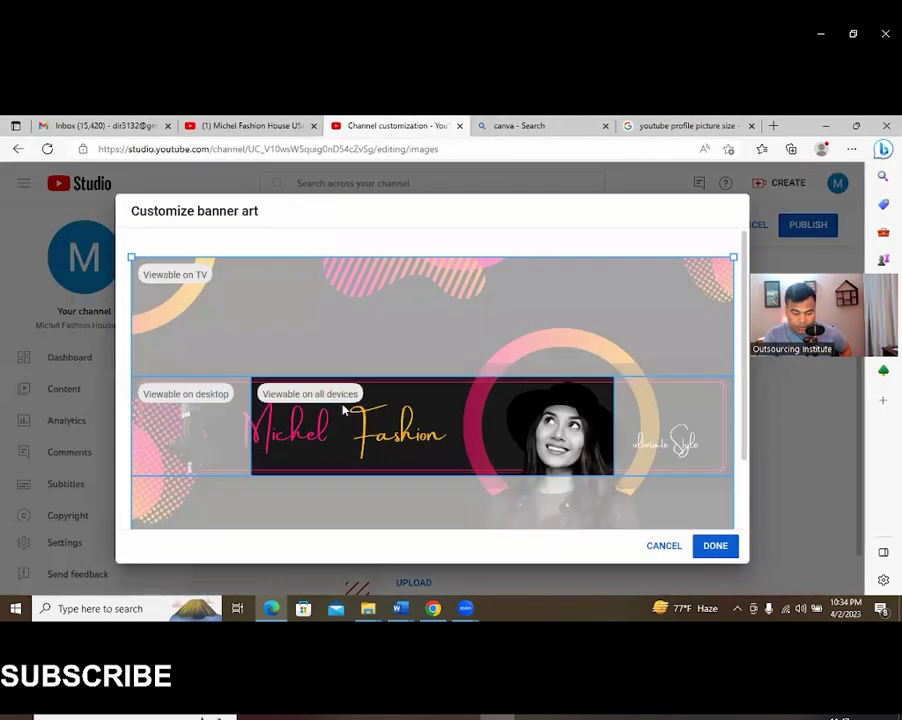
# - Examine which parts of the banner art fall within the TV, desktop and all-devices viewable areas
pyautogui.scroll(-1, 458, 348)
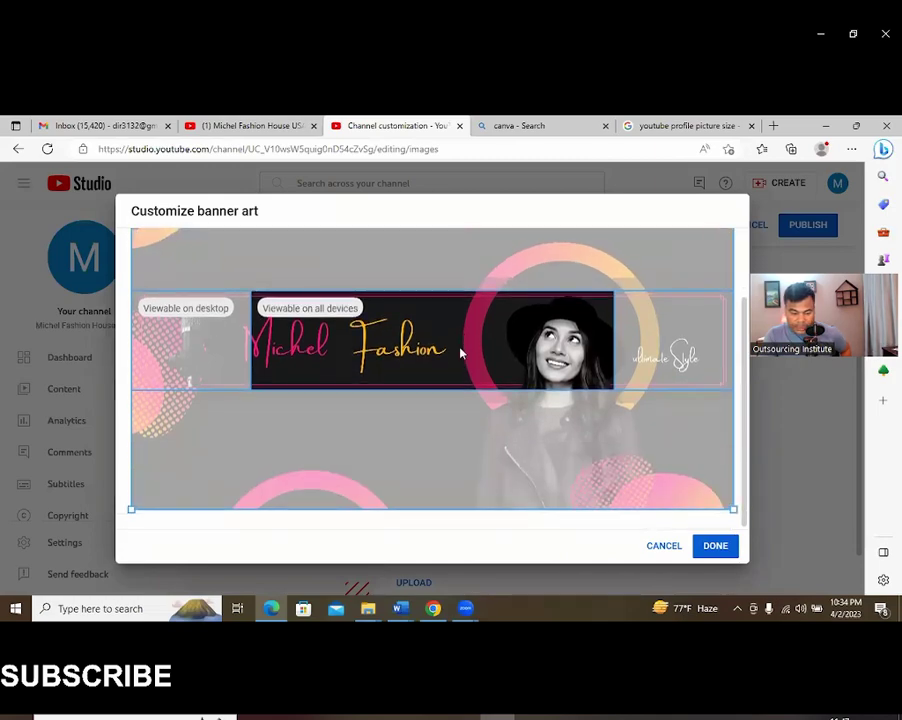
pyautogui.scroll(2, 460, 352)
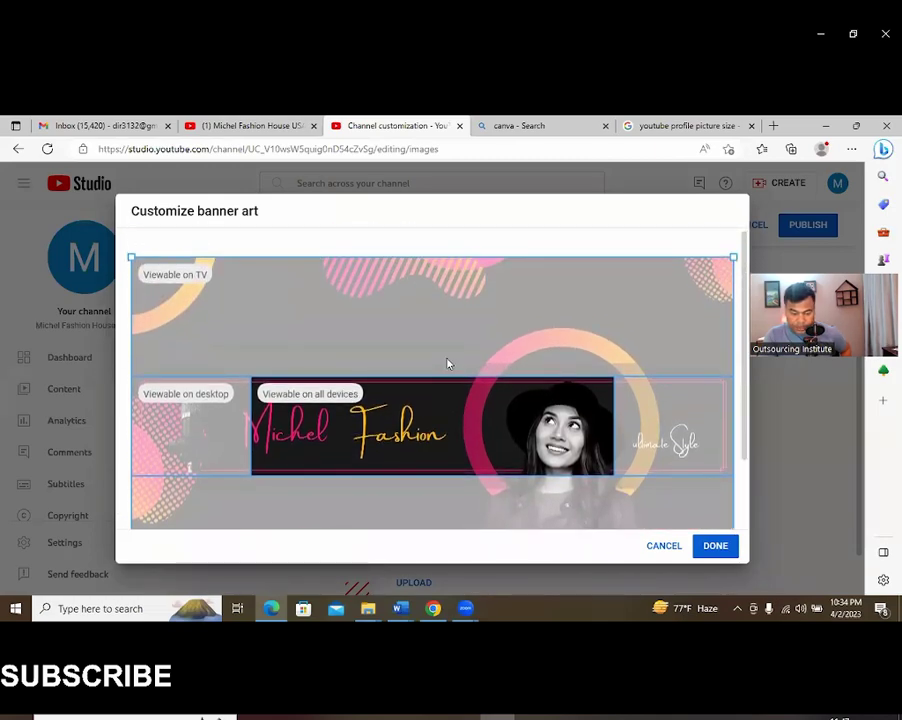
pyautogui.scroll(-1, 439, 366)
pyautogui.scroll(1, 337, 358)
pyautogui.scroll(-1, 314, 370)
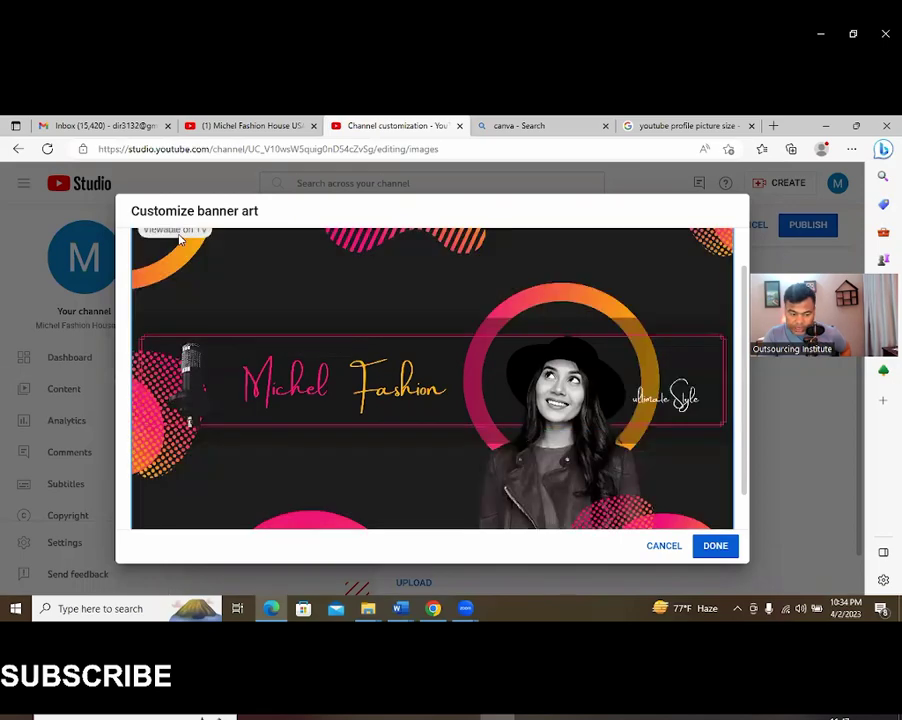
pyautogui.scroll(1, 186, 252)
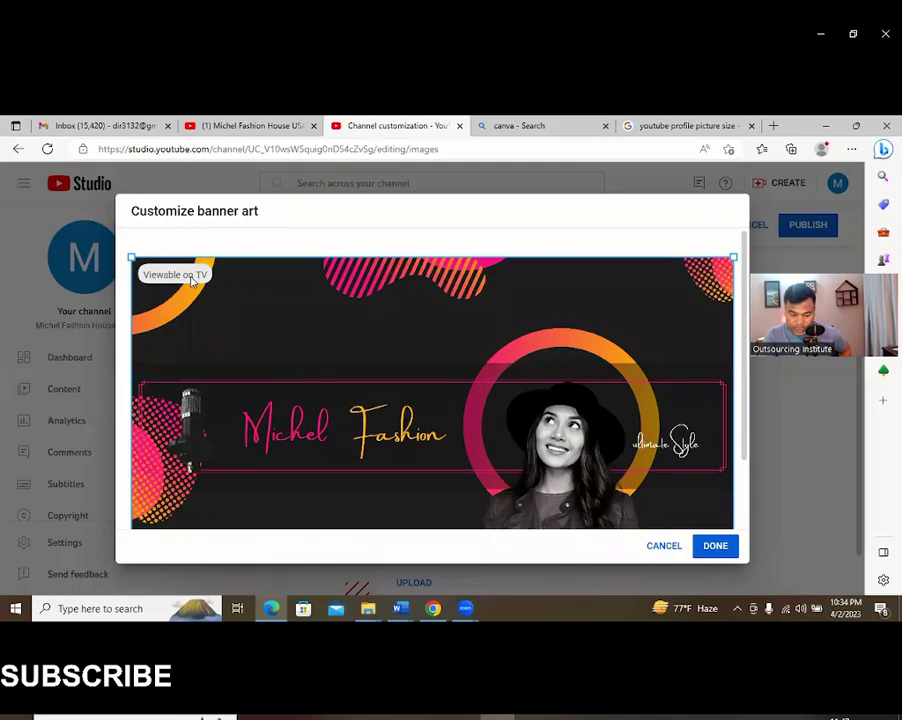
pyautogui.scroll(-1, 193, 281)
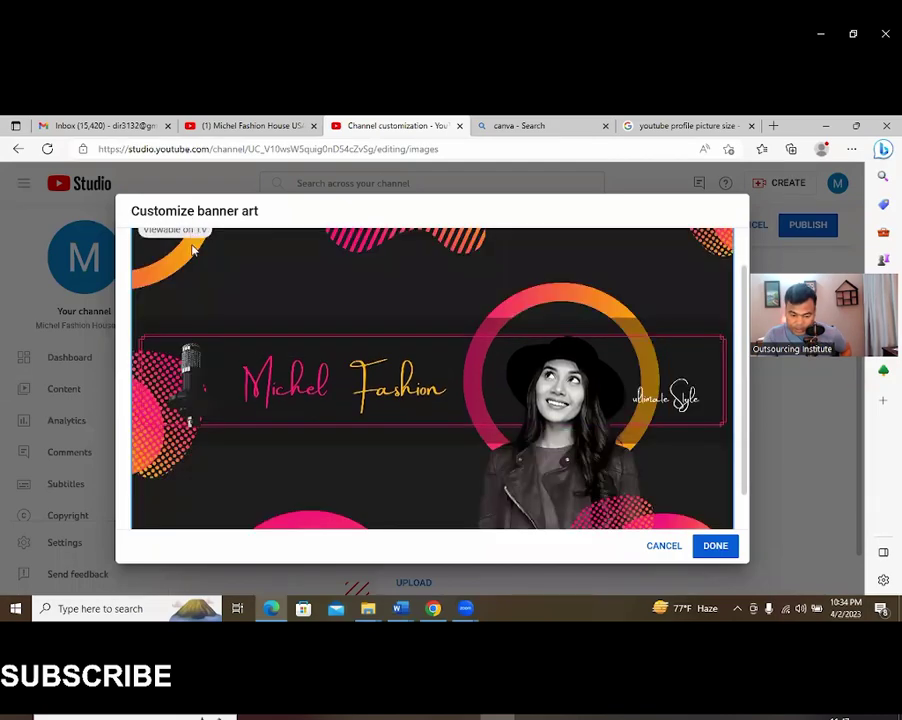
# - Review the banner crop preview and switch to the Podcast YouTube Channel Art design in Canva
pyautogui.scroll(1, 193, 251)
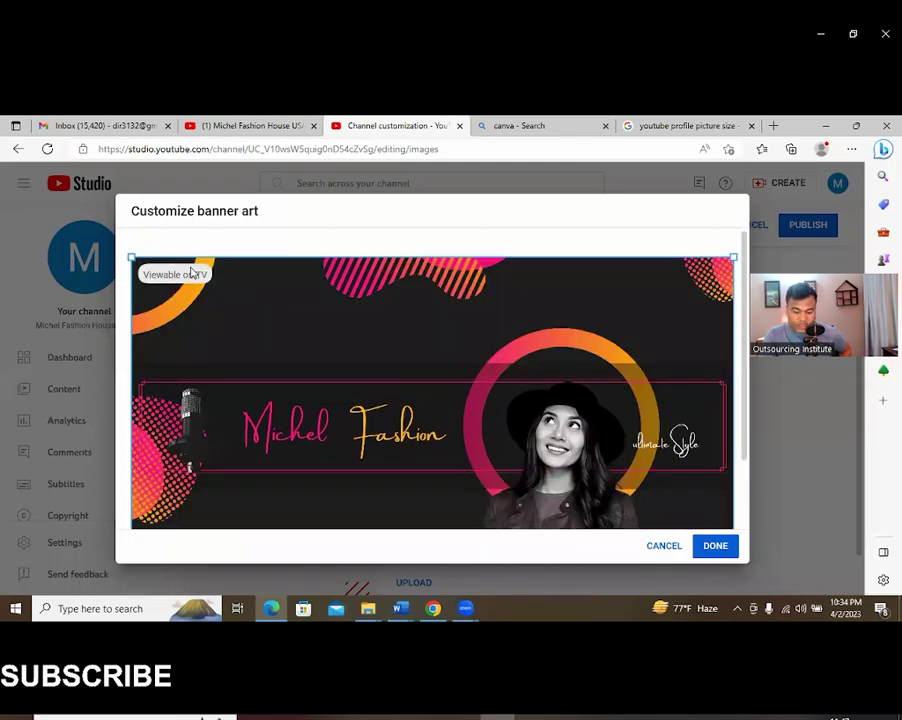
pyautogui.scroll(-1, 437, 364)
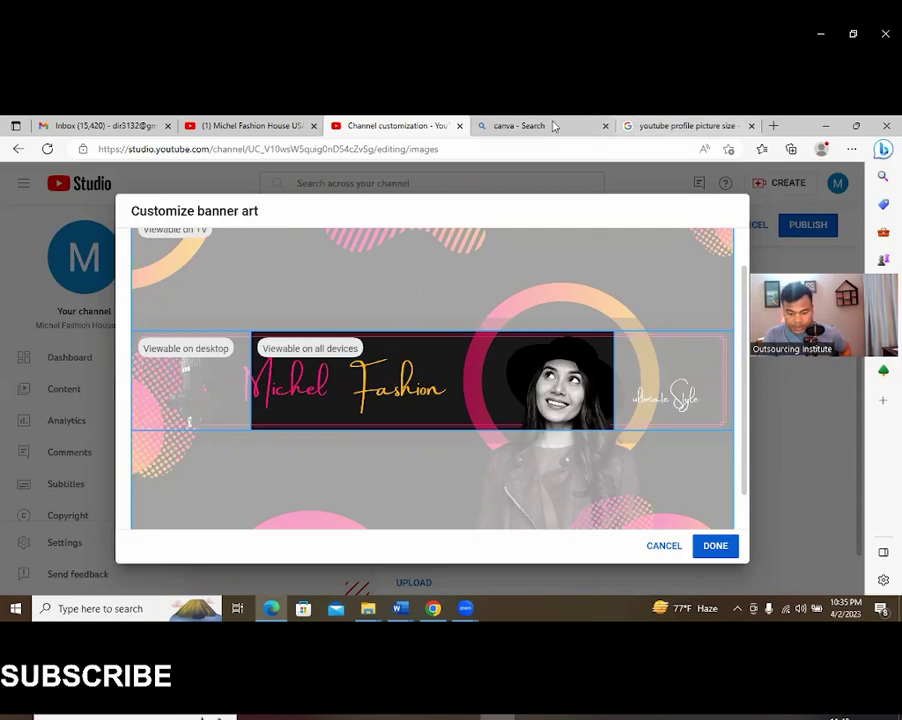
pyautogui.hotkey('alt', 'Tab')
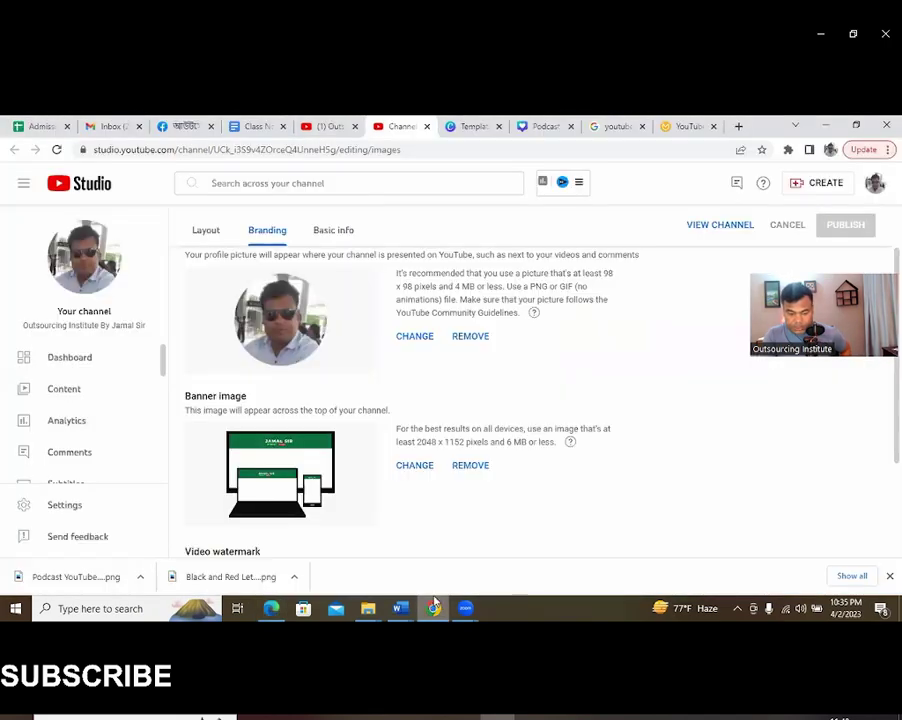
pyautogui.click(541, 126)
pyautogui.click(461, 126)
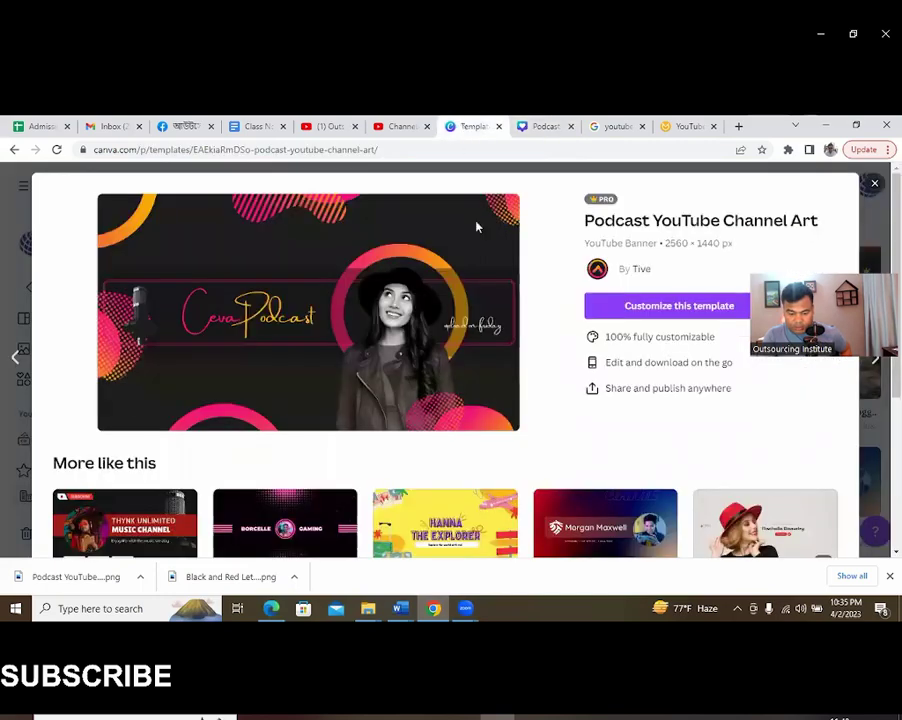
pyautogui.click(545, 126)
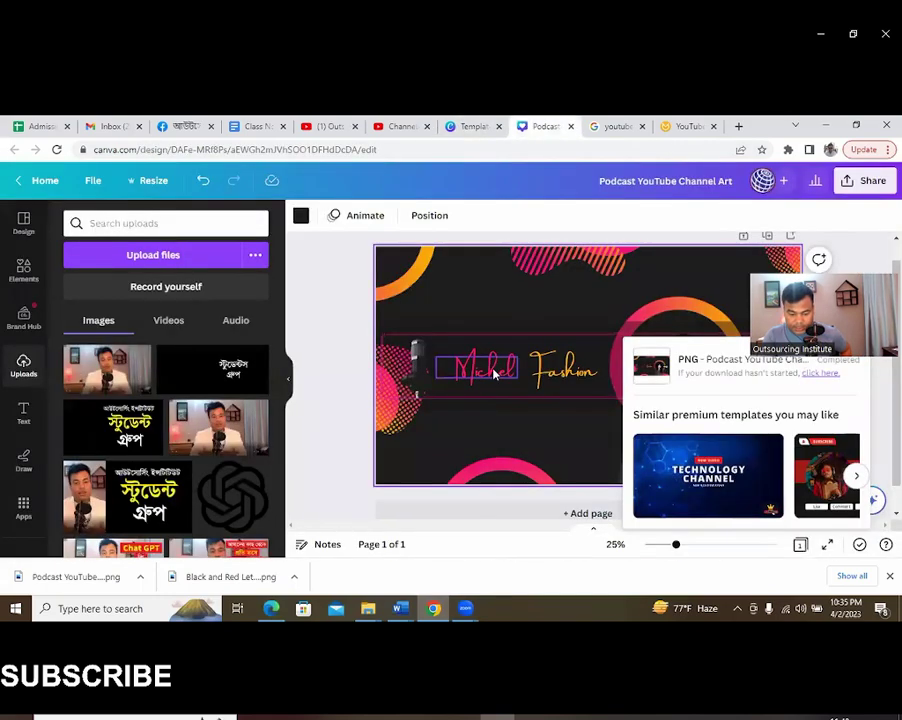
# - Shrink the "Michel" text slightly and scale the "Fashion" text down to about size 70.2
pyautogui.click(450, 372)
pyautogui.moveTo(436, 356); pyautogui.dragTo(448, 357)
pyautogui.click(570, 370)
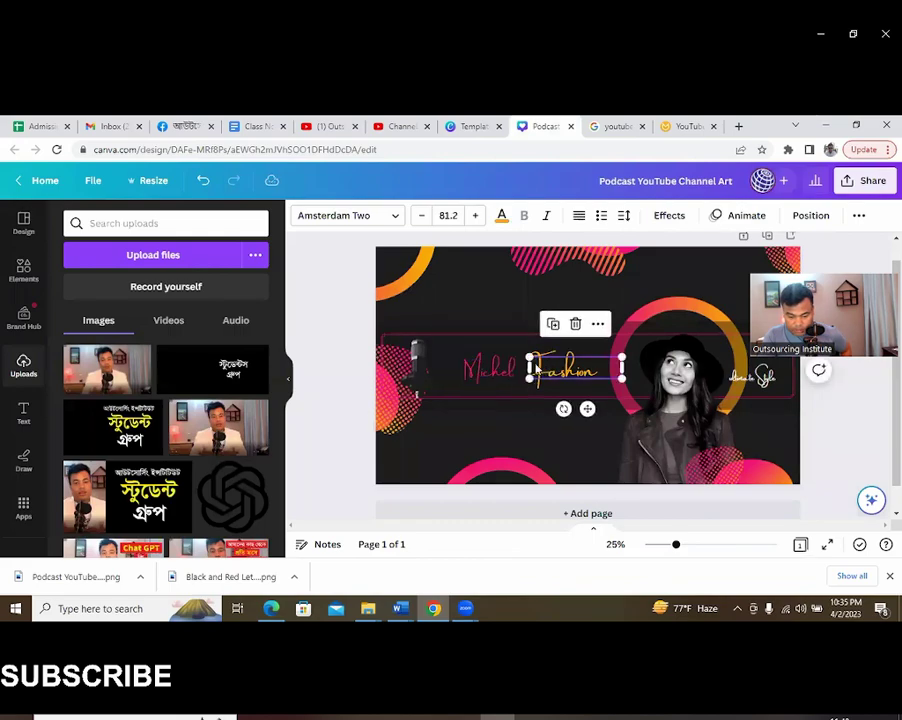
pyautogui.moveTo(528, 354); pyautogui.dragTo(544, 364)
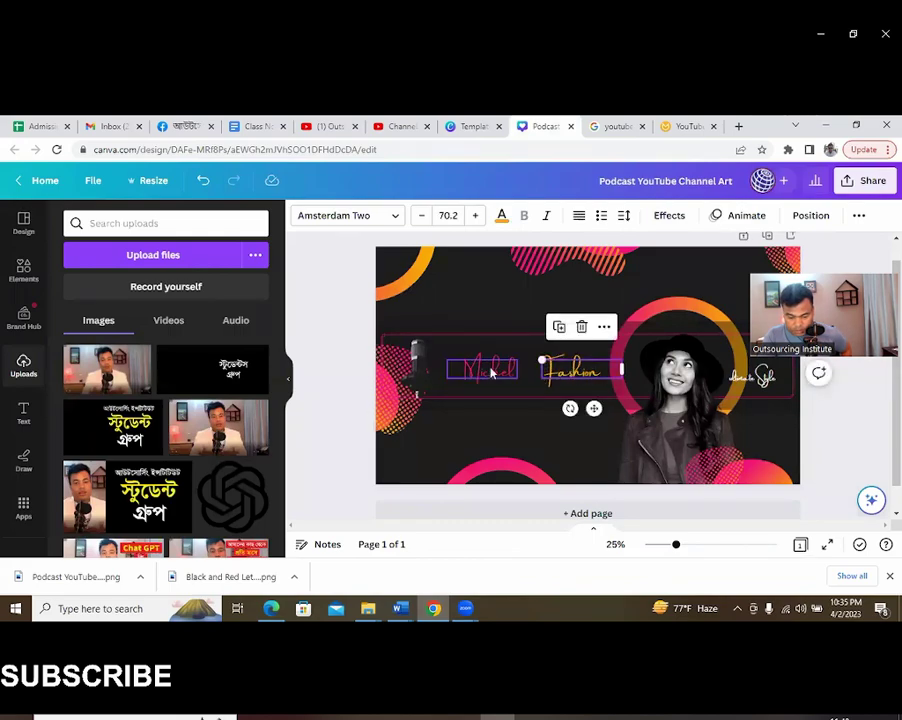
# - Reposition "Michel" and "Fashion" closer together and move the "ultimate Style" tagline directly beneath "Fashion"
pyautogui.click(489, 367)
pyautogui.moveTo(489, 367); pyautogui.dragTo(562, 360)
pyautogui.click(538, 362)
pyautogui.click(748, 378)
pyautogui.moveTo(748, 378); pyautogui.dragTo(586, 388)
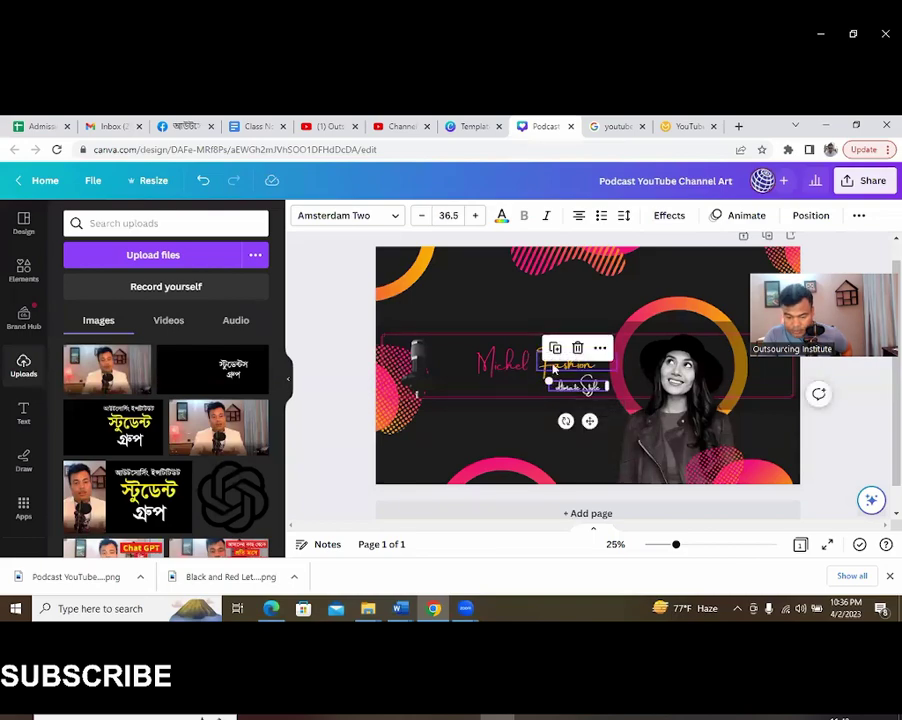
# - Change the font of the "ultimate Style" tagline to Alice
pyautogui.click(576, 370)
pyautogui.click(582, 385)
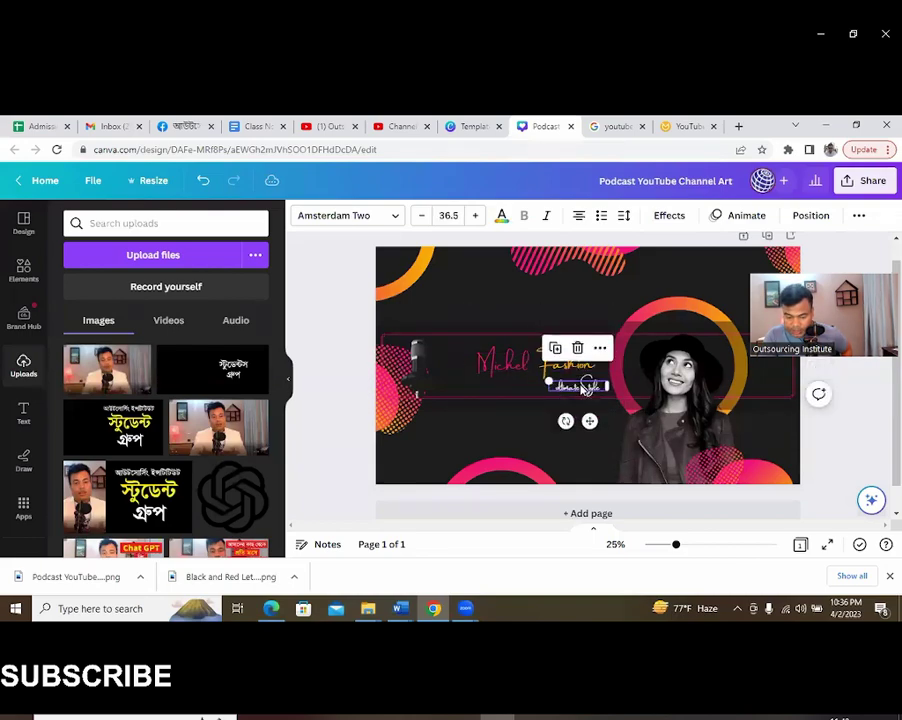
pyautogui.click(397, 219)
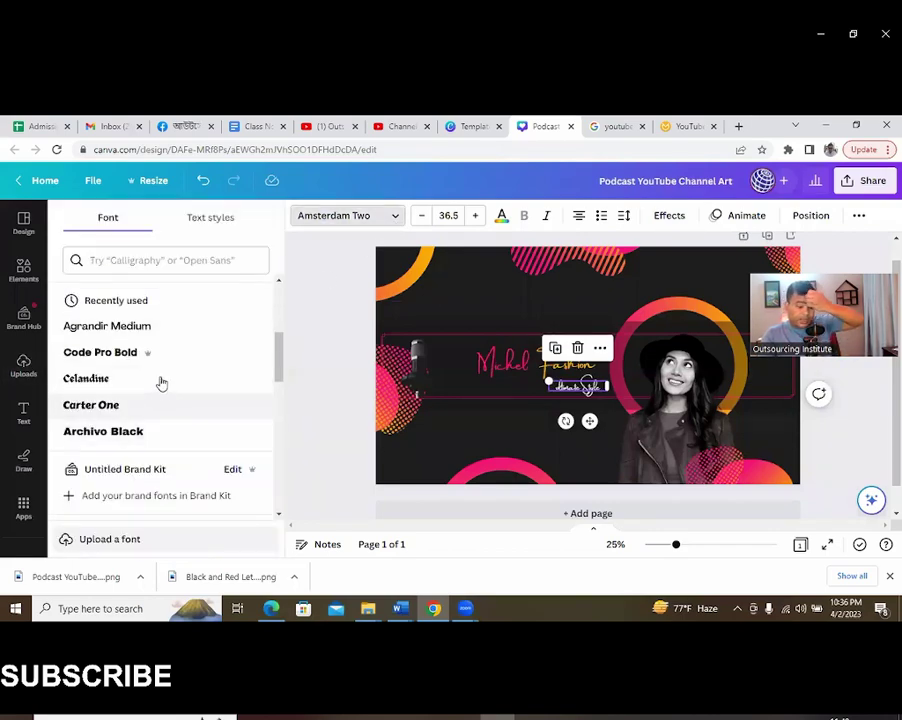
pyautogui.scroll(-1, 161, 416)
pyautogui.scroll(-3, 161, 416)
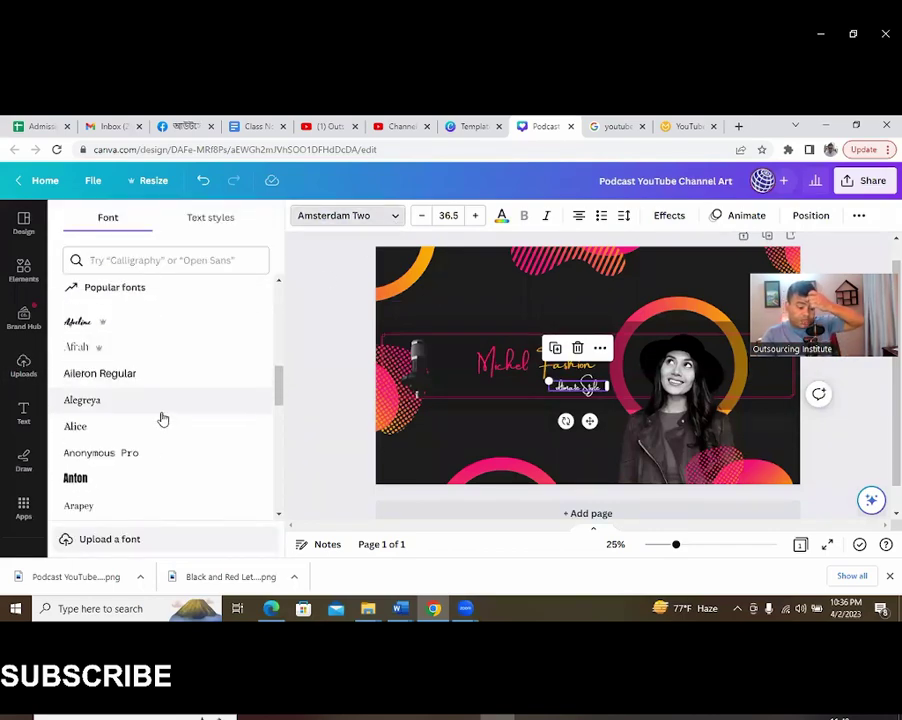
pyautogui.click(130, 436)
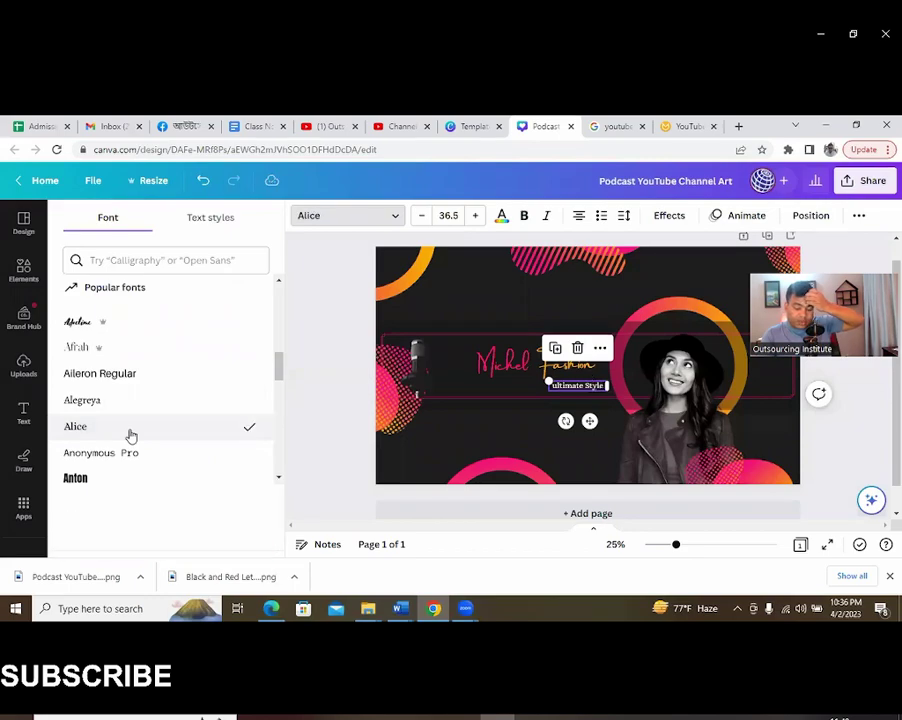
pyautogui.click(473, 286)
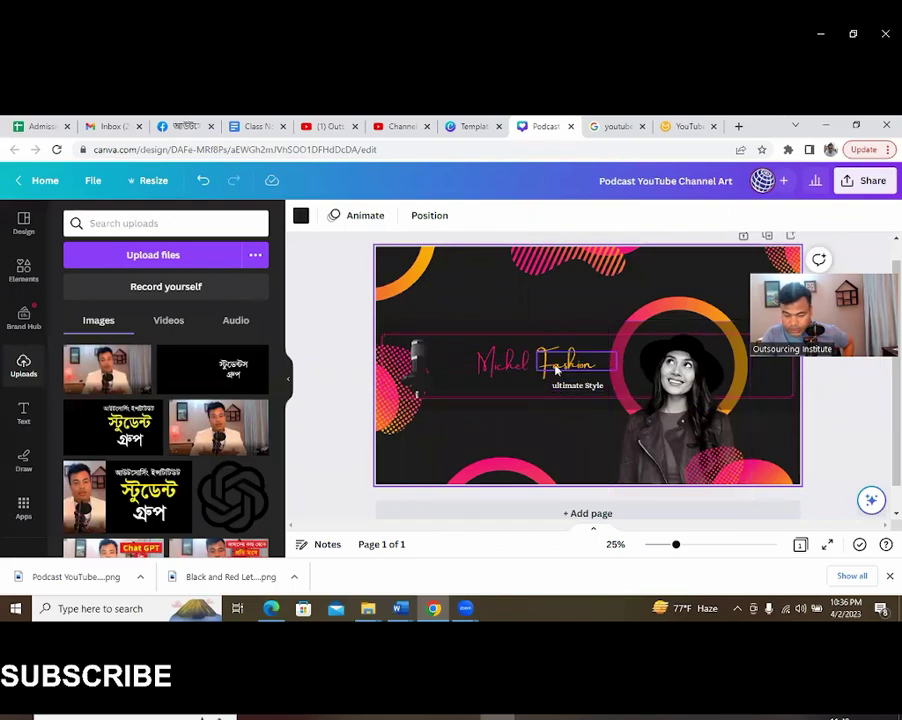
# - Download the revised banner design as a PNG at 2,560 x 1,440 px
pyautogui.click(855, 183)
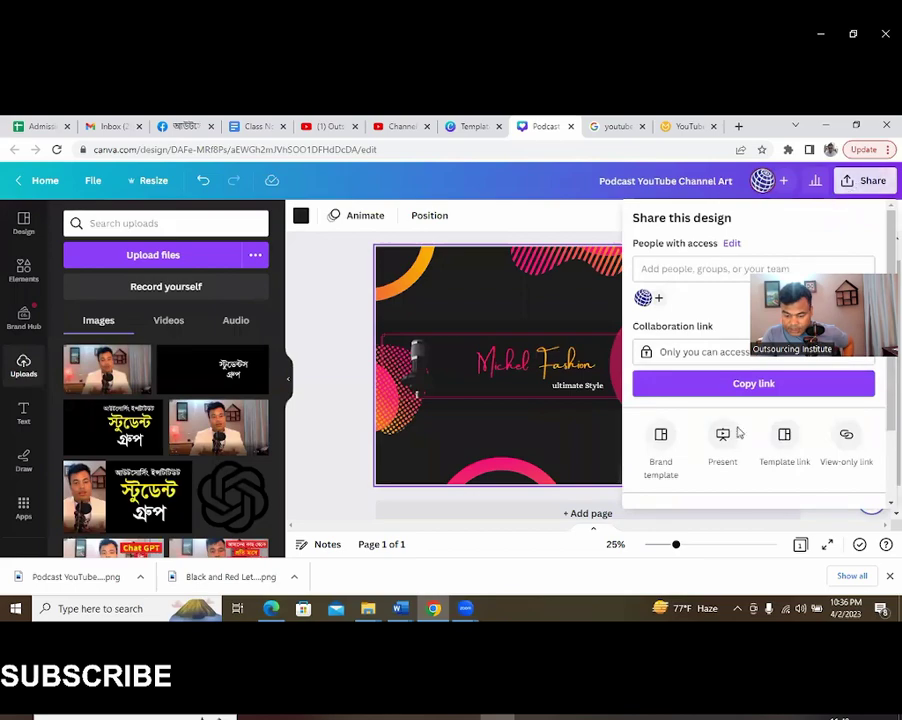
pyautogui.scroll(-2, 728, 410)
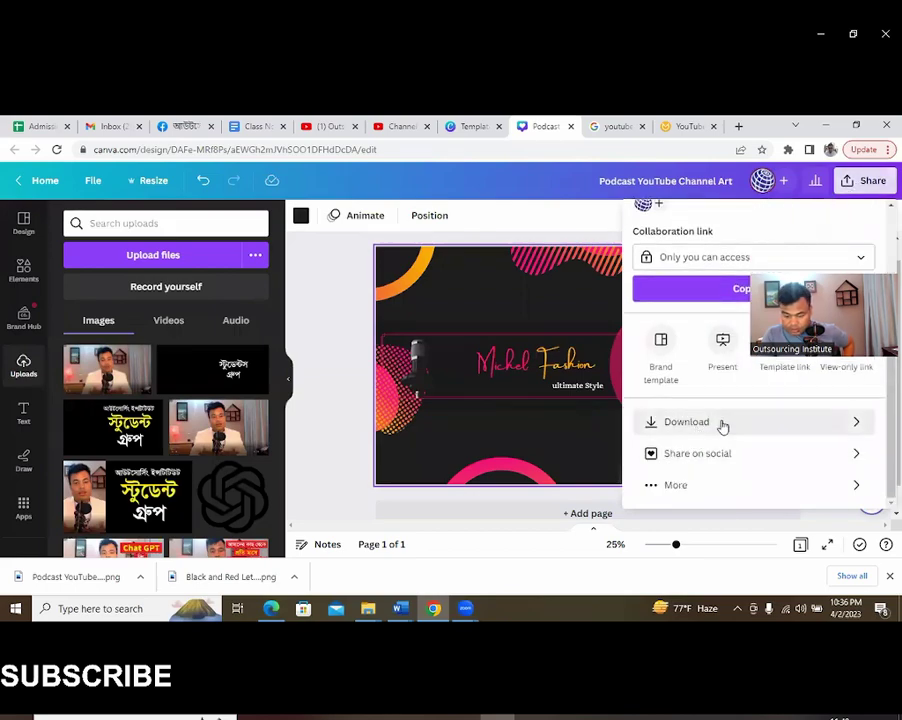
pyautogui.click(720, 423)
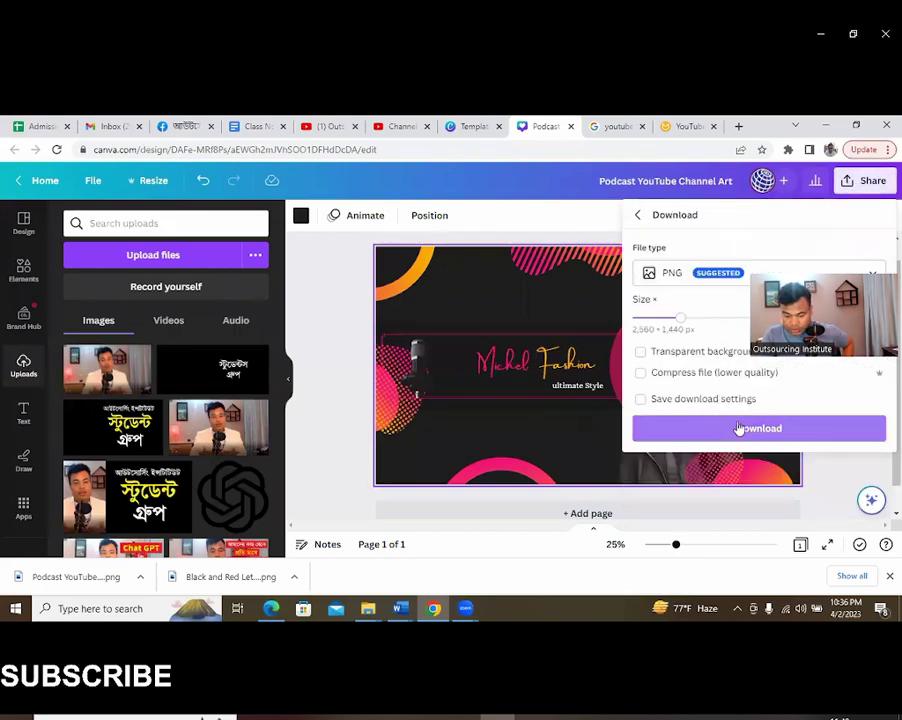
pyautogui.click(741, 428)
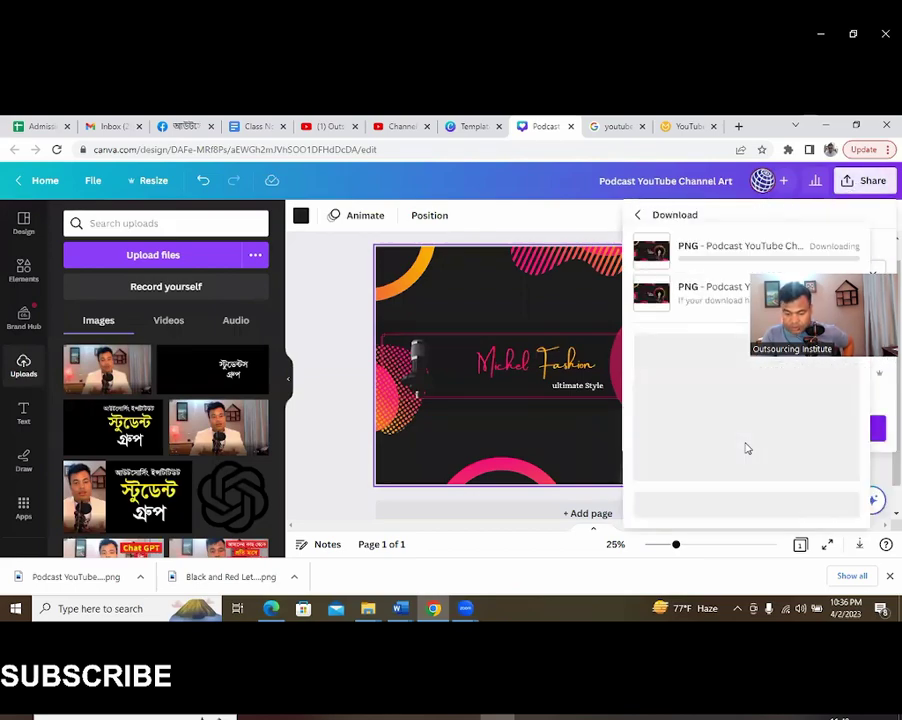
# - Close the other channel's customization page in Chrome and return to the Michel Fashion House USA branding page in Edge
pyautogui.click(463, 122)
pyautogui.click(405, 124)
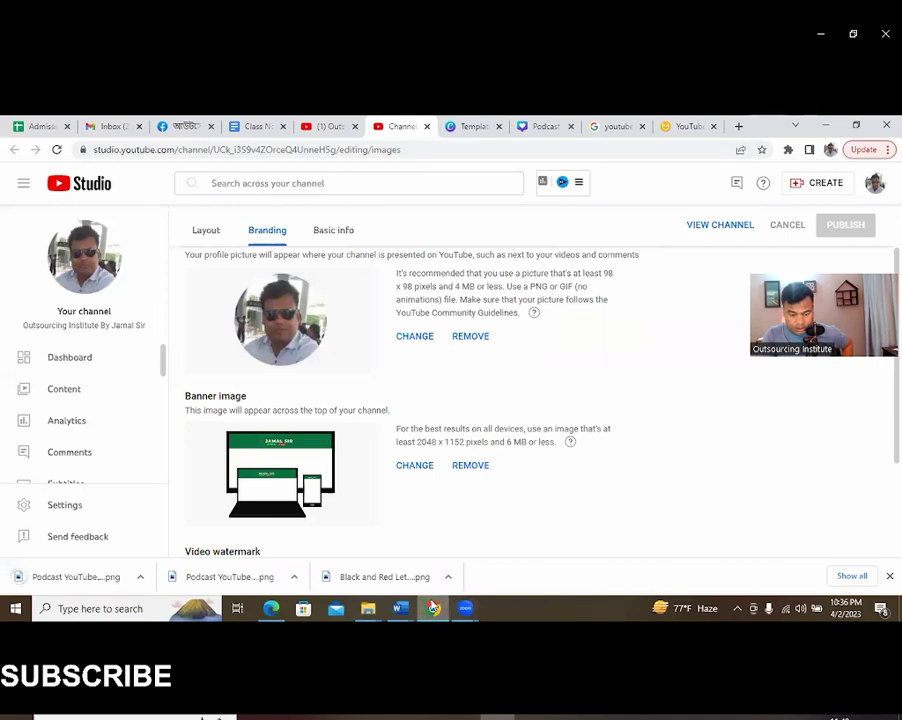
pyautogui.click(428, 127)
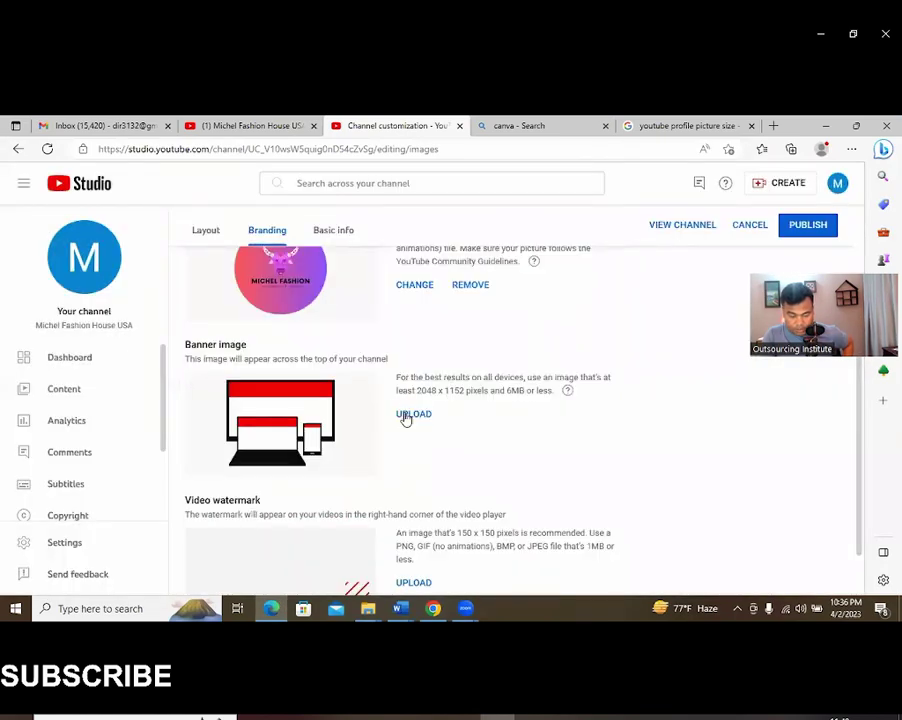
# - Upload the Podcast YouTube Channel Art (1) image as the channel banner and accept the default crop
pyautogui.click(408, 415)
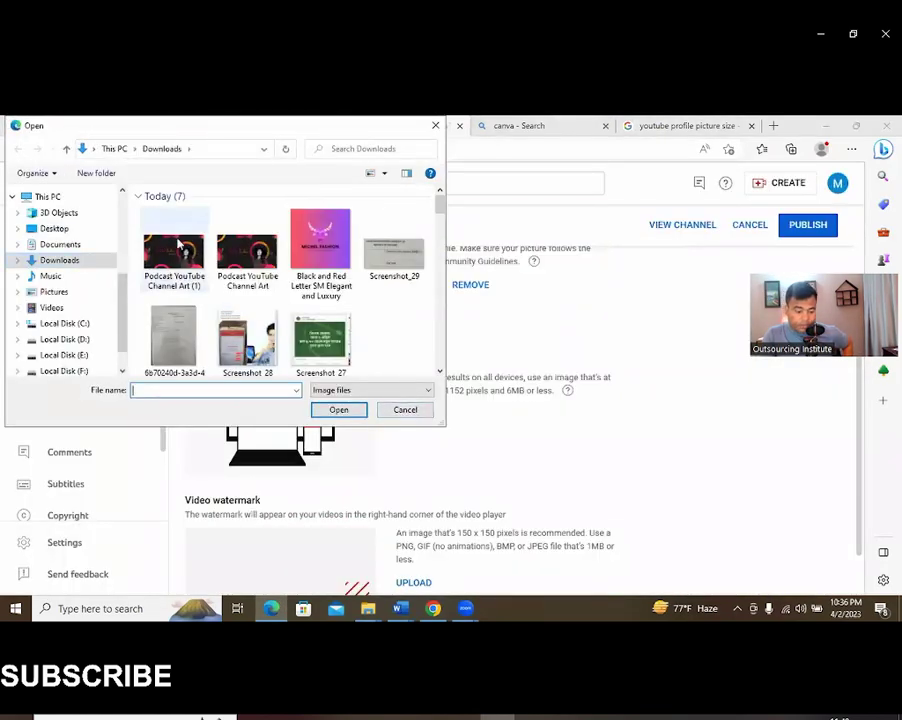
pyautogui.click(178, 244)
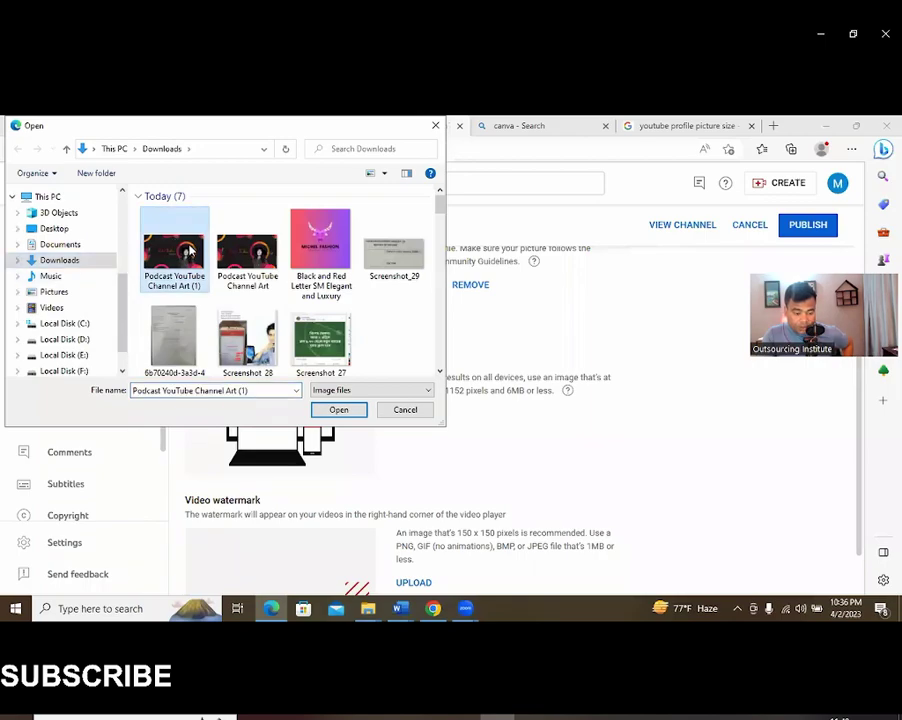
pyautogui.click(338, 409)
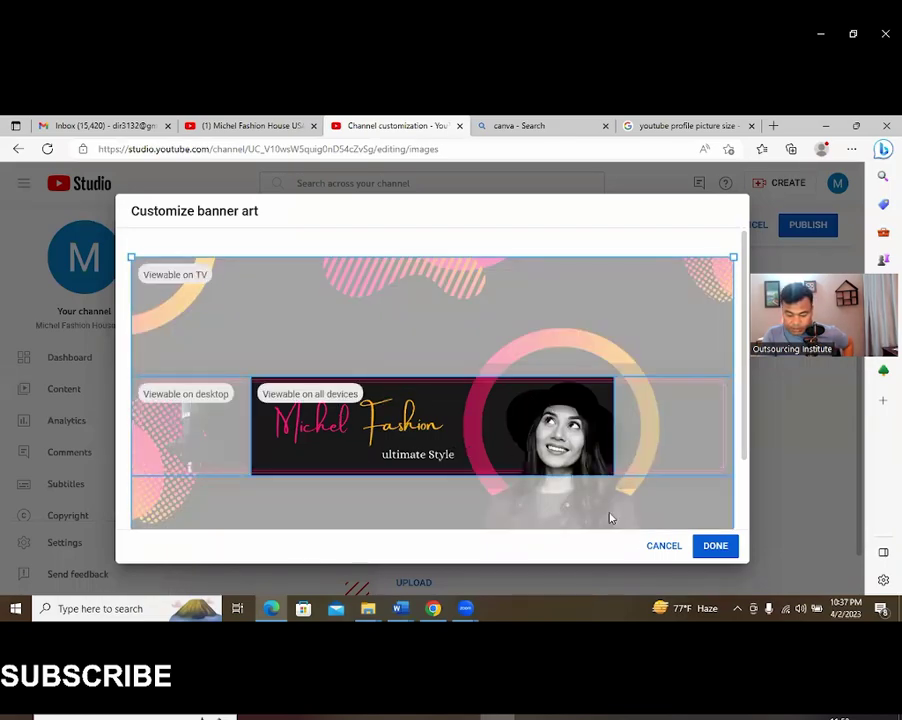
pyautogui.click(707, 550)
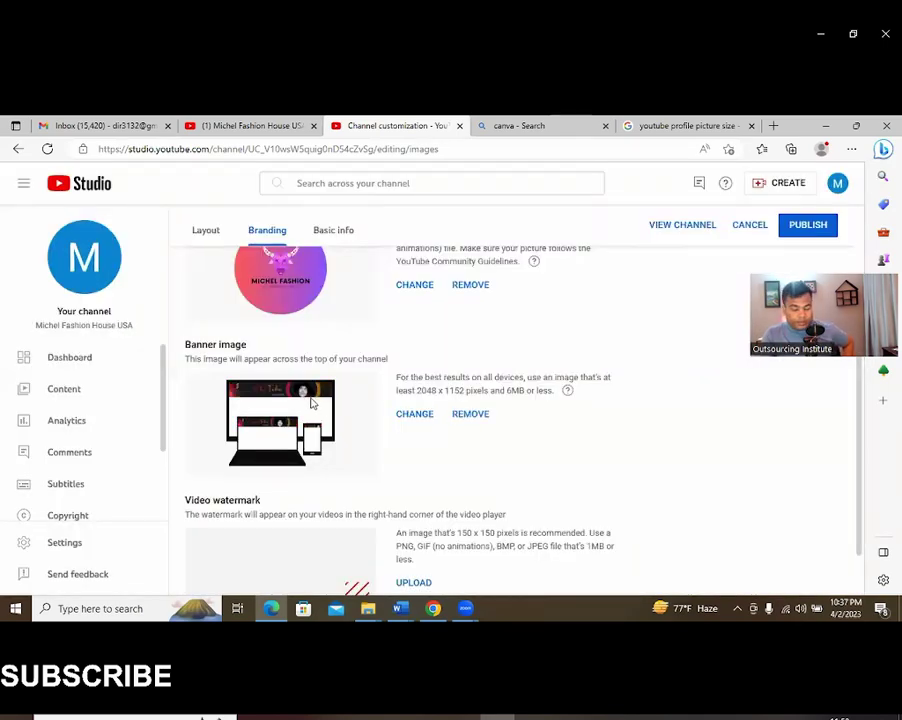
# - Check the channel's branding sections, then switch to YouTube in Chrome and browse the home feed for a video showing a watermark
pyautogui.scroll(1, 333, 333)
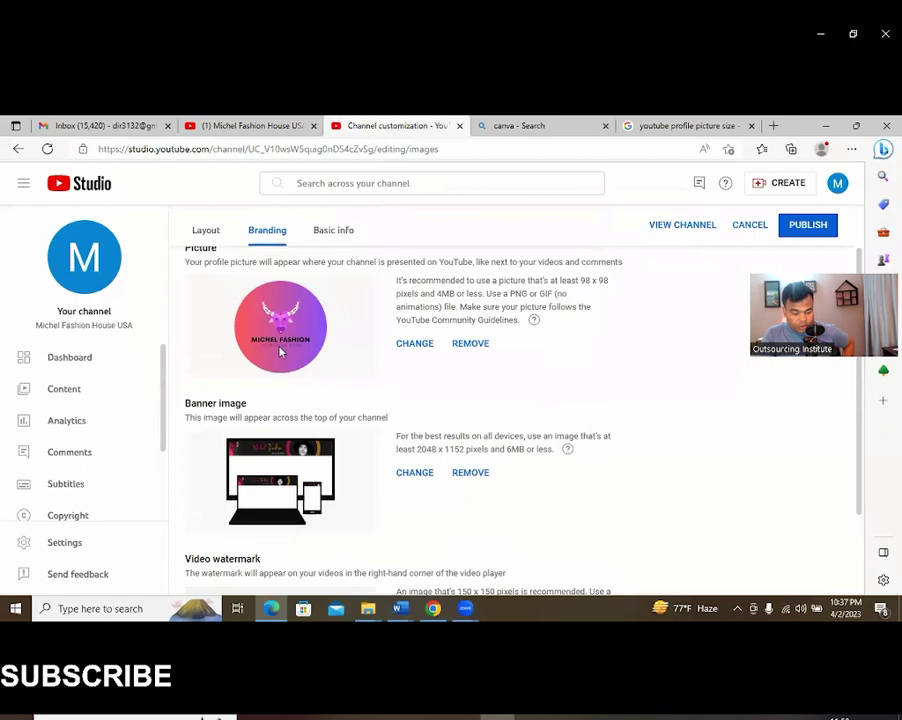
pyautogui.scroll(-2, 296, 388)
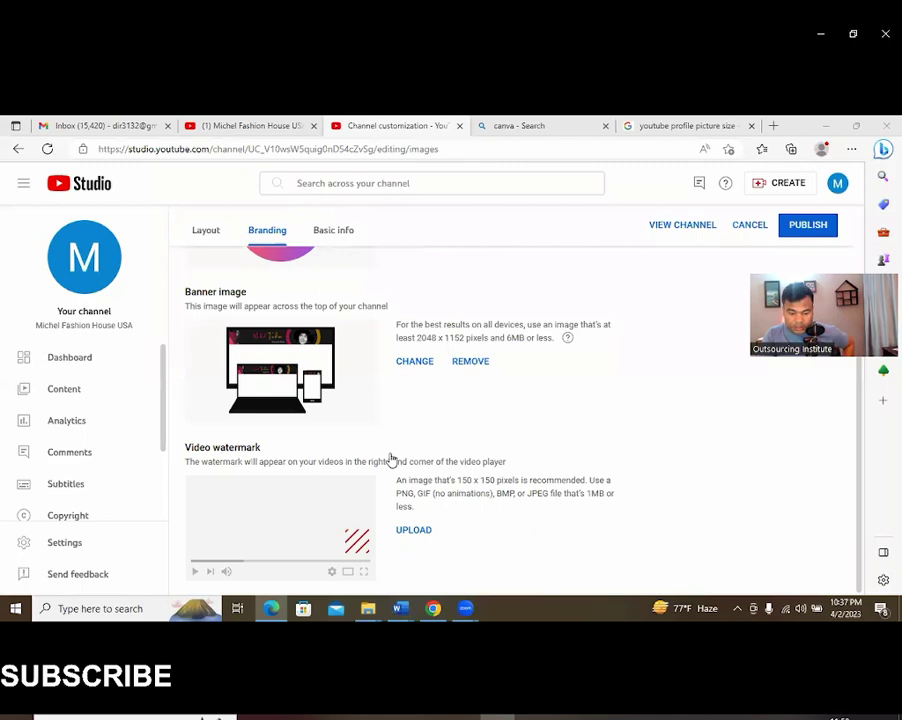
pyautogui.hotkey('alt', 'Tab')
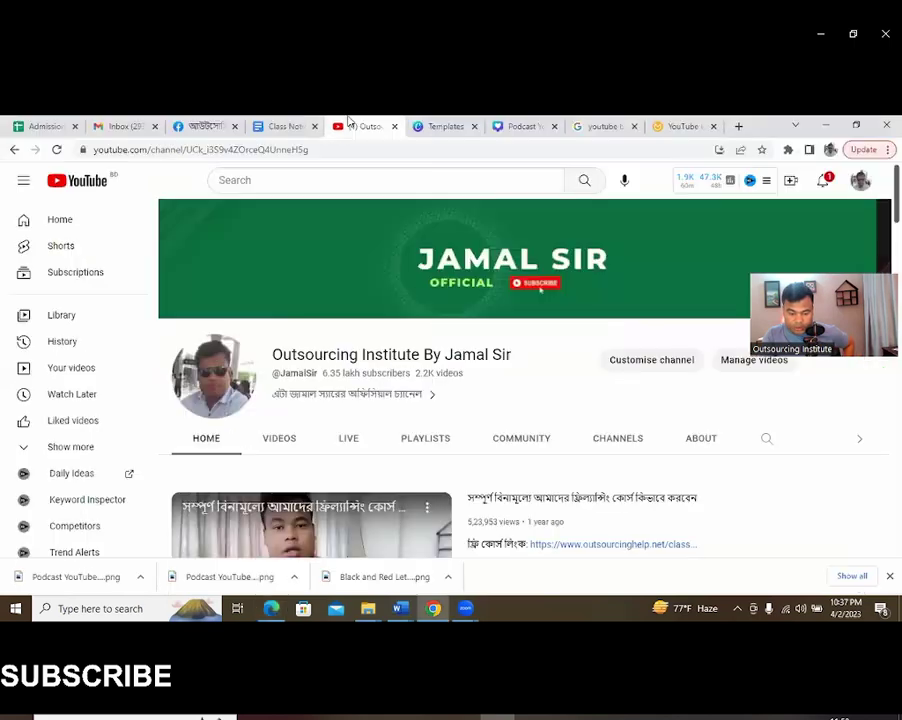
pyautogui.click(90, 190)
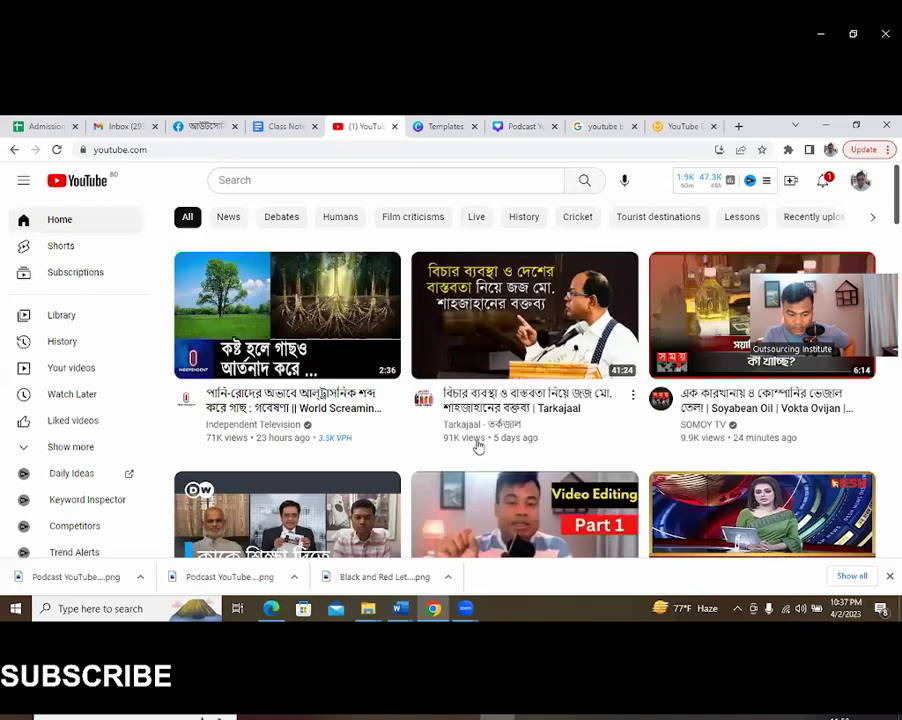
pyautogui.scroll(-4, 362, 385)
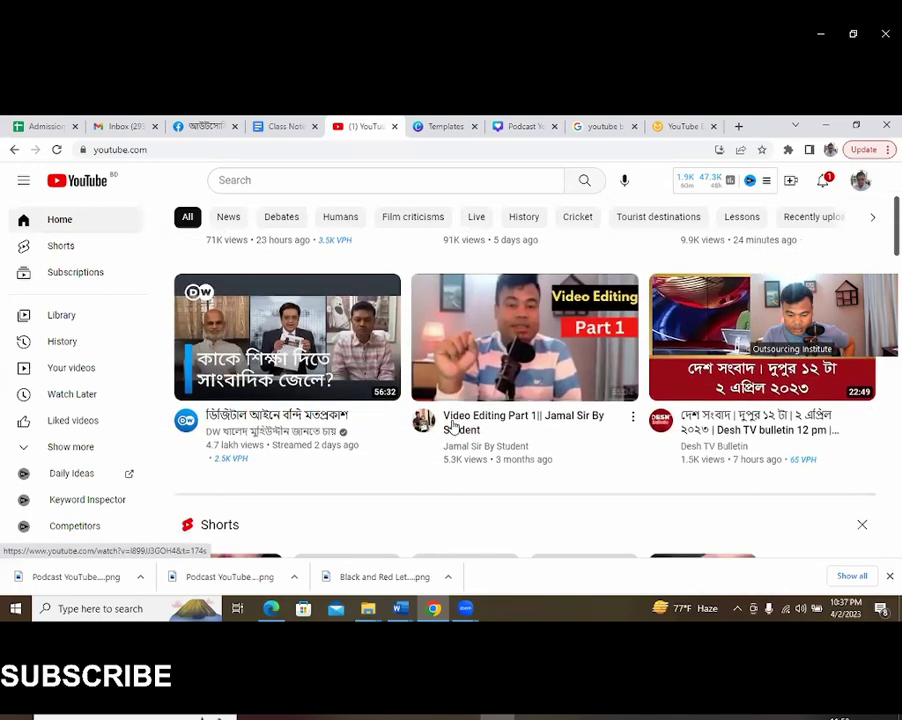
pyautogui.scroll(-10, 394, 488)
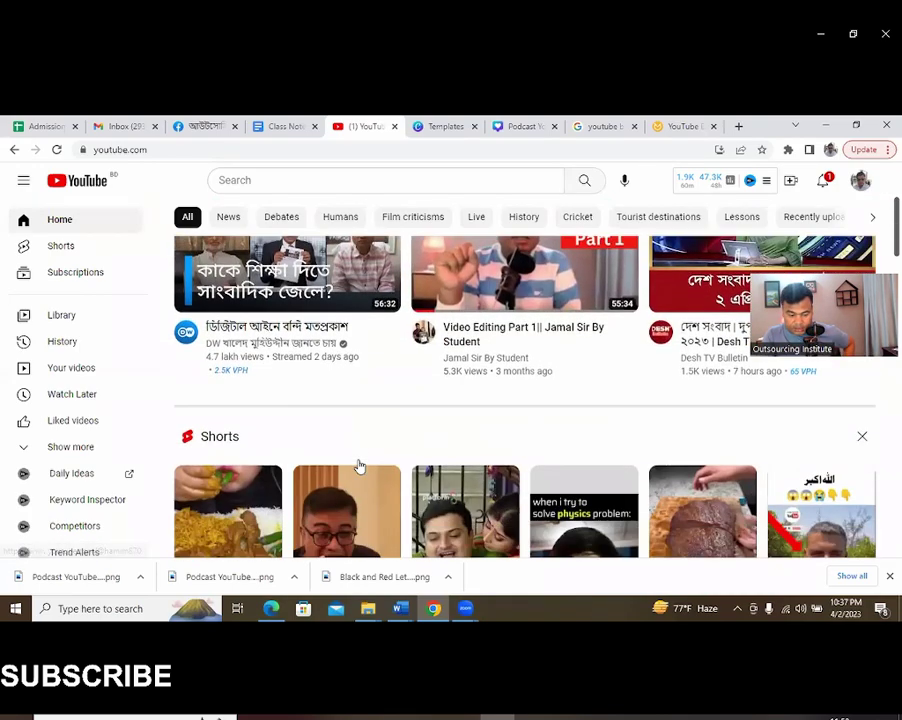
pyautogui.scroll(-1, 612, 450)
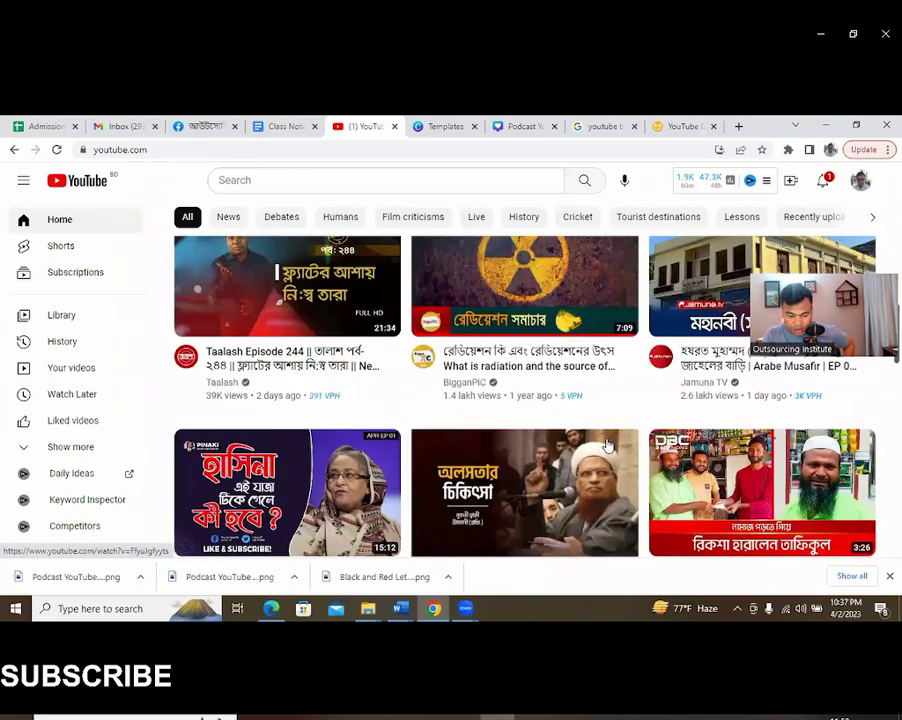
# - Play the BigganPiC radiation video muted, skip its ad and pause it to examine the channel's video watermark
pyautogui.click(528, 288)
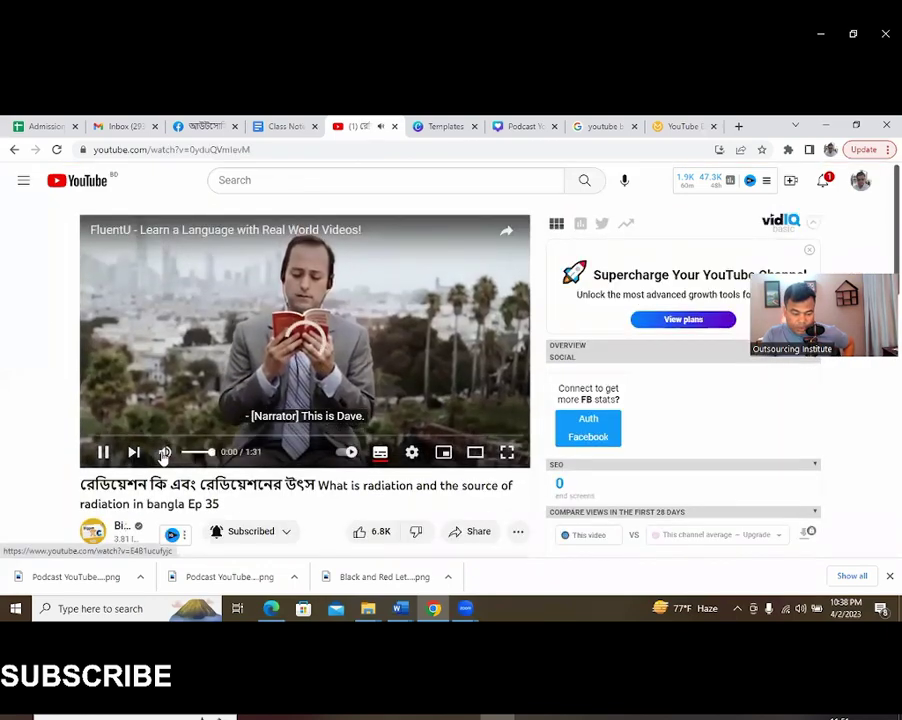
pyautogui.click(163, 453)
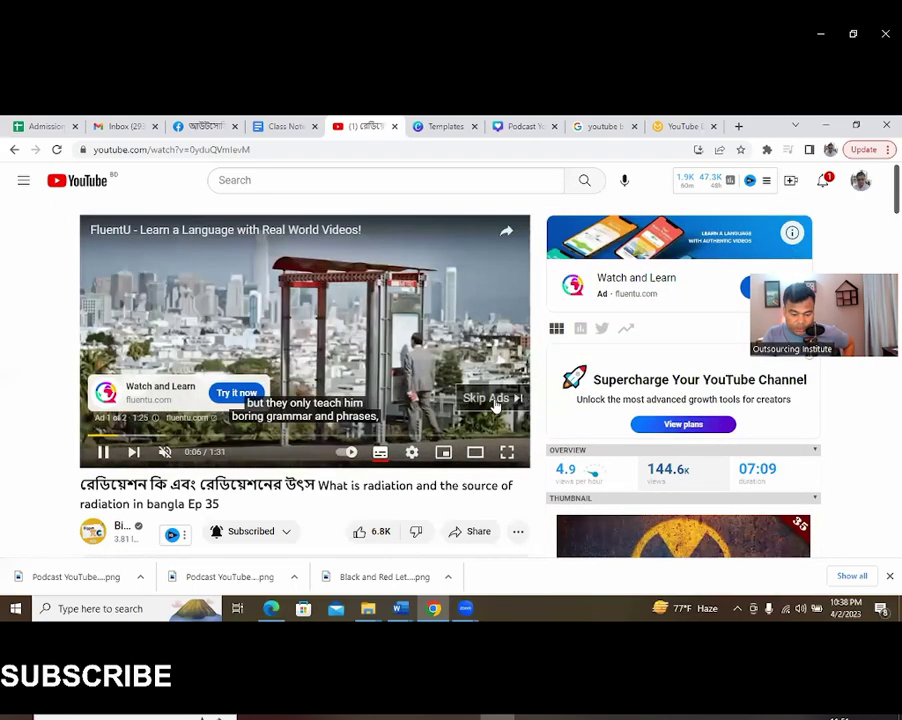
pyautogui.click(494, 402)
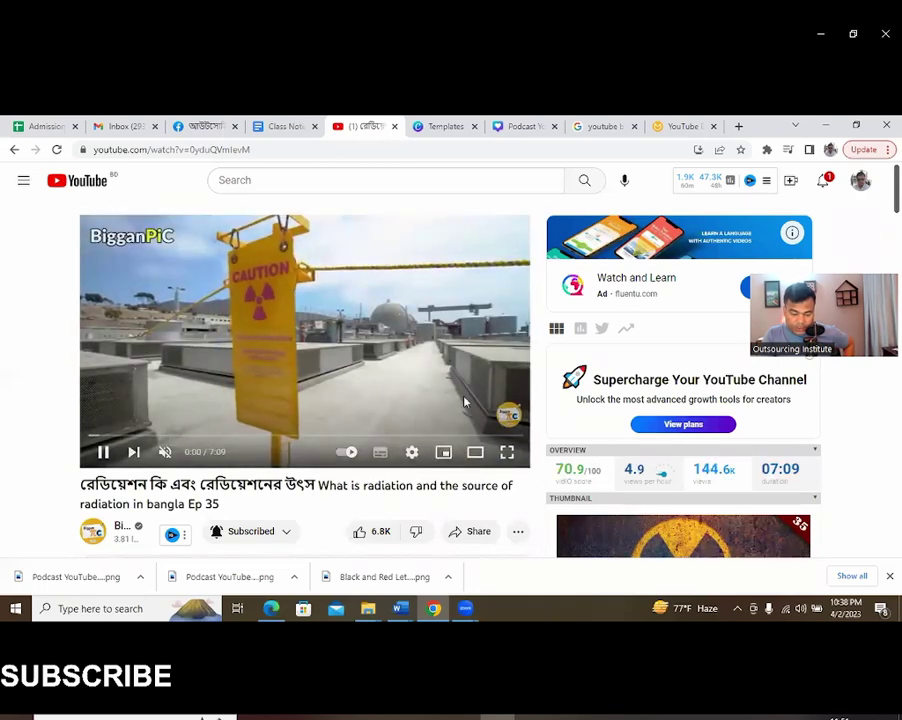
pyautogui.click(276, 316)
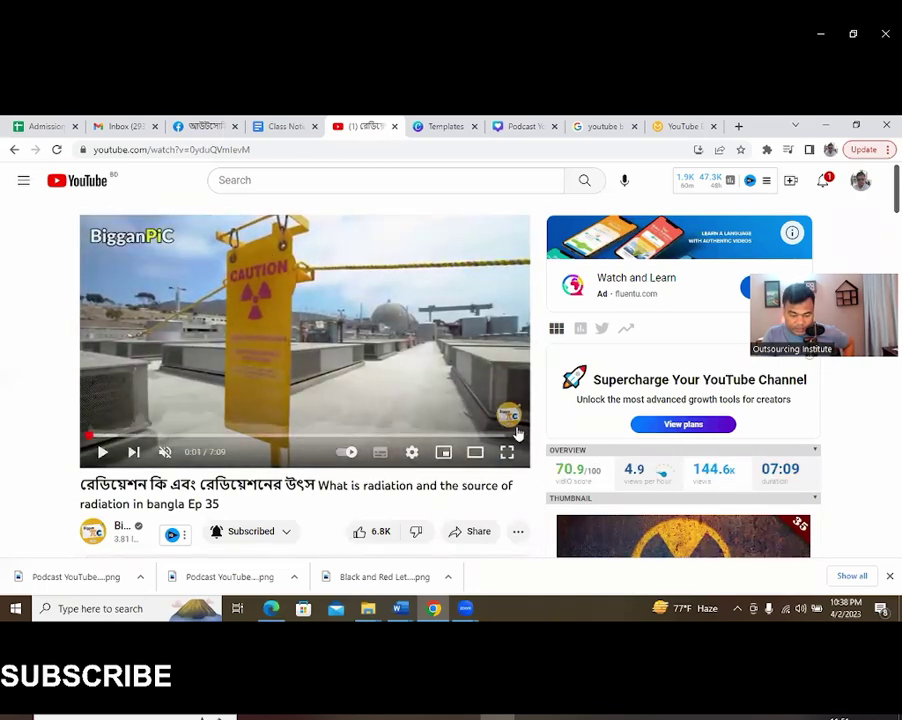
pyautogui.moveTo(510, 420)
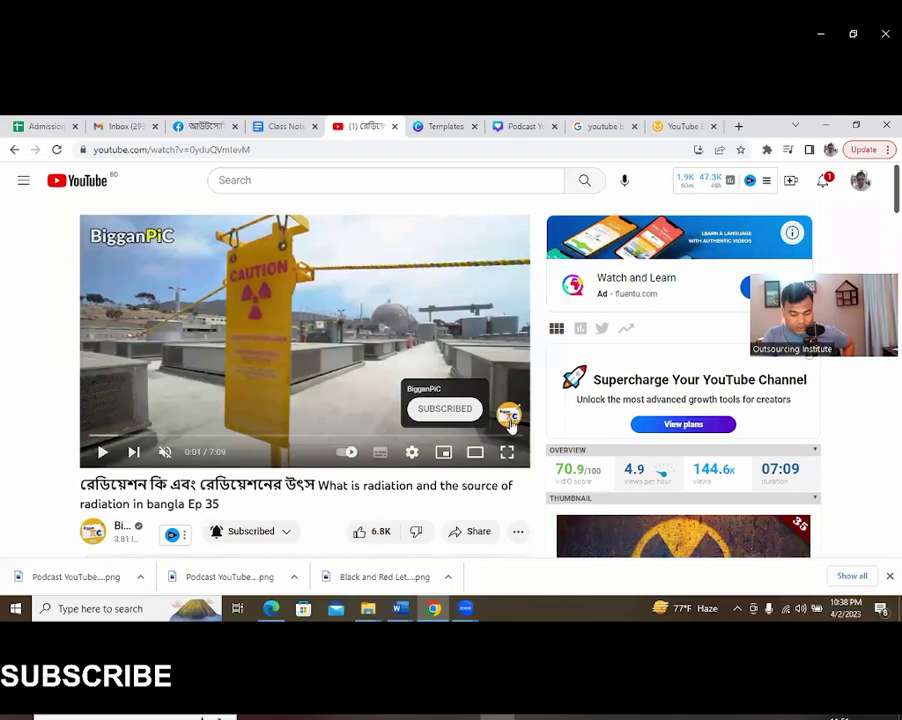
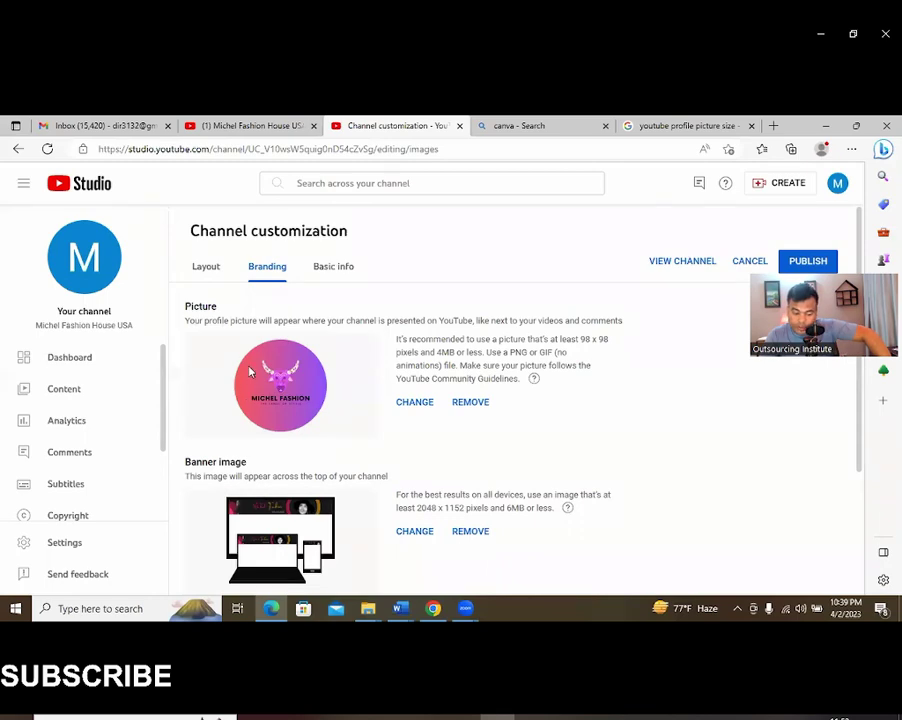
# - Review the channel's picture, banner and video watermark settings, then publish the branding changes
pyautogui.scroll(-2, 250, 372)
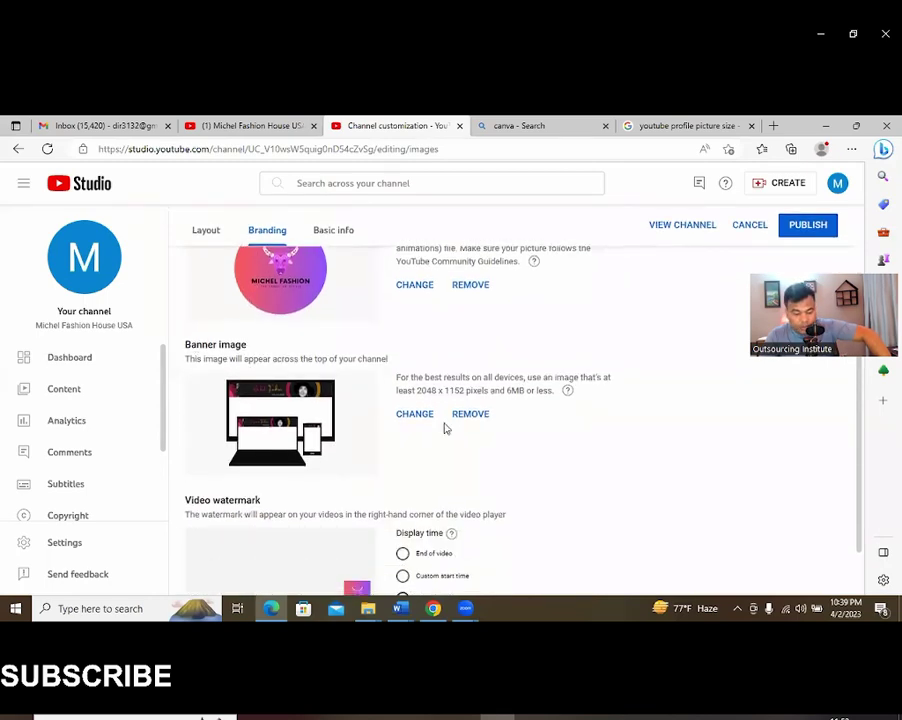
pyautogui.scroll(-1, 444, 428)
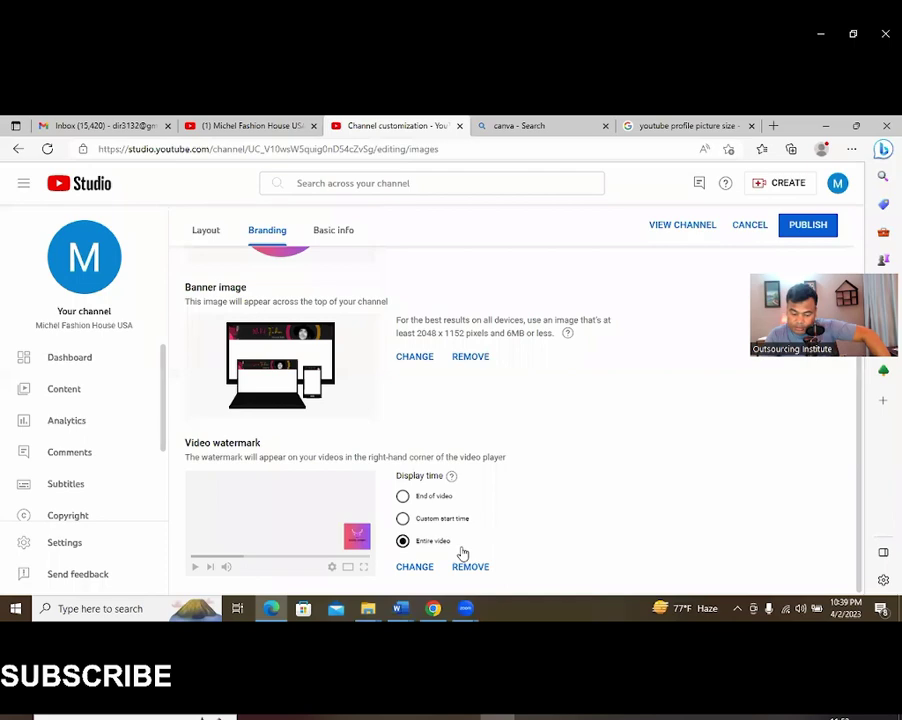
pyautogui.scroll(3, 559, 443)
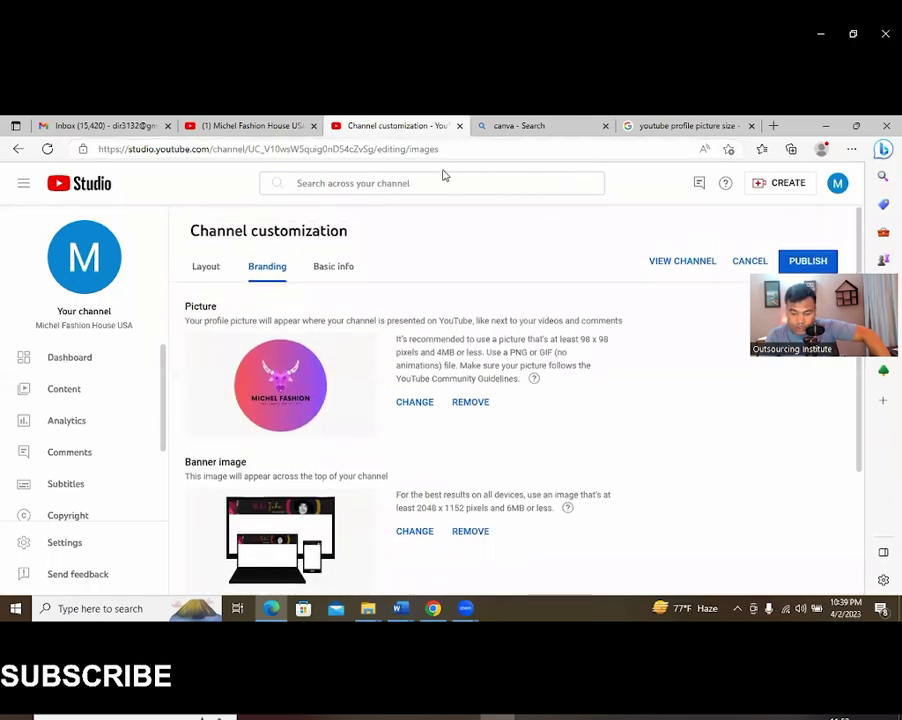
pyautogui.doubleClick(772, 135)
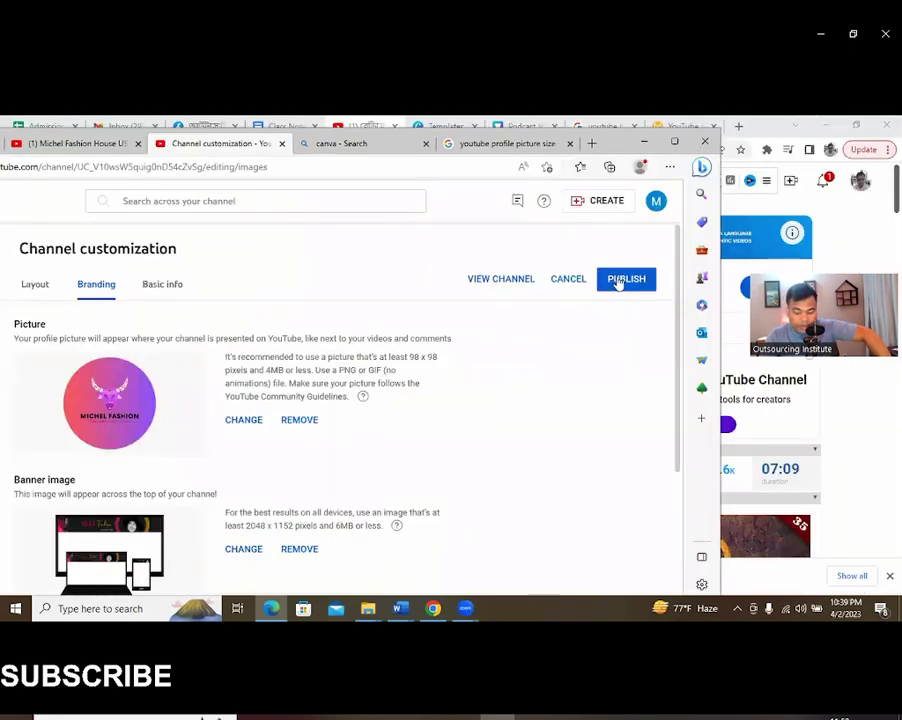
pyautogui.click(618, 281)
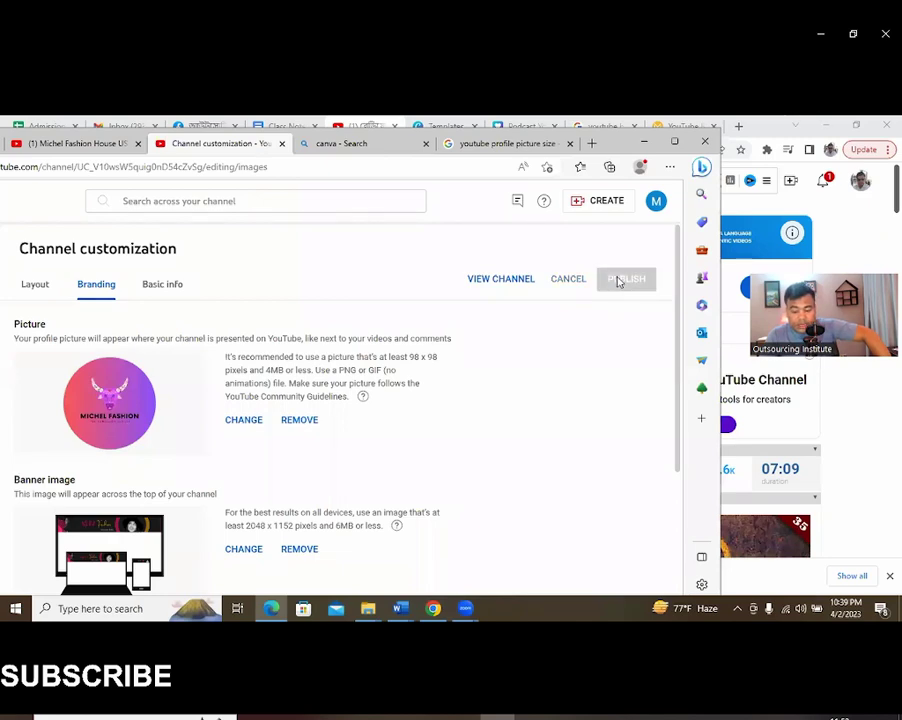
pyautogui.click(676, 146)
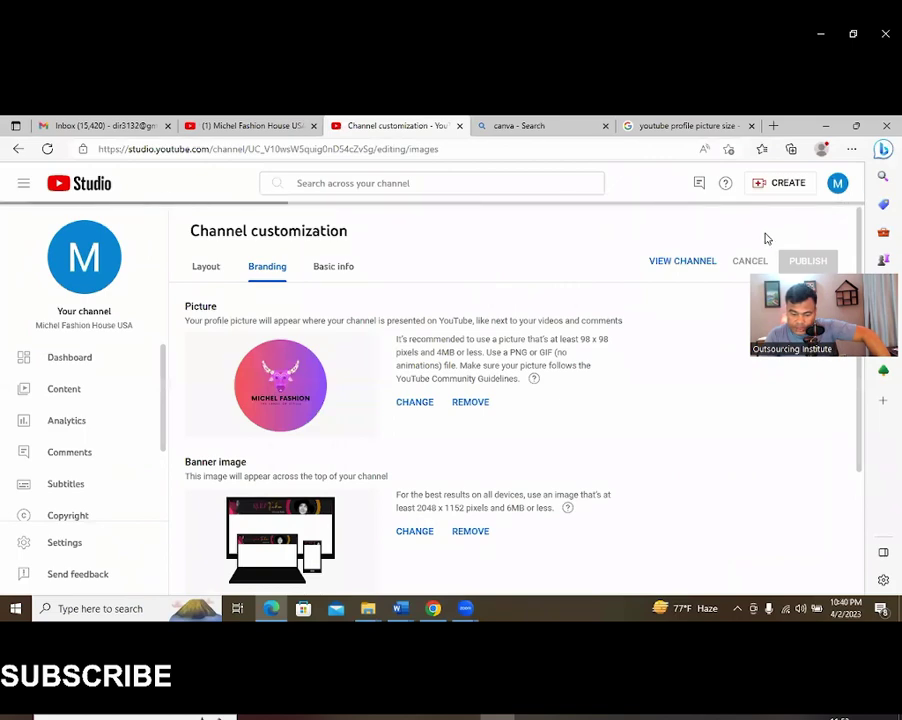
# - Go to the public channel page and reselect the Michel Fashion House USA account to reload it with the published branding
pyautogui.click(255, 126)
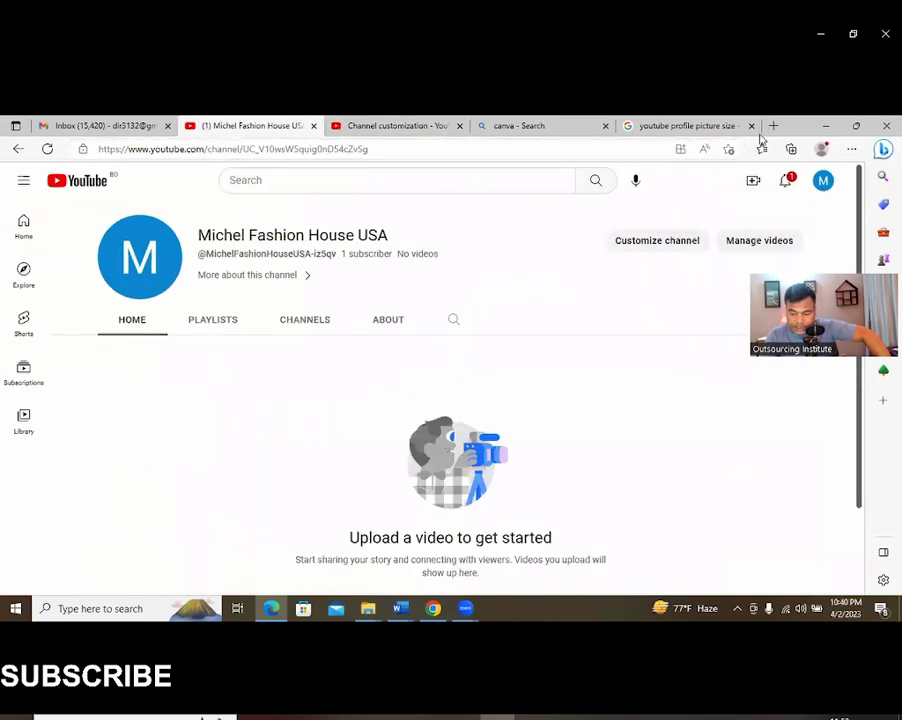
pyautogui.press('super+Down')
pyautogui.click(607, 215)
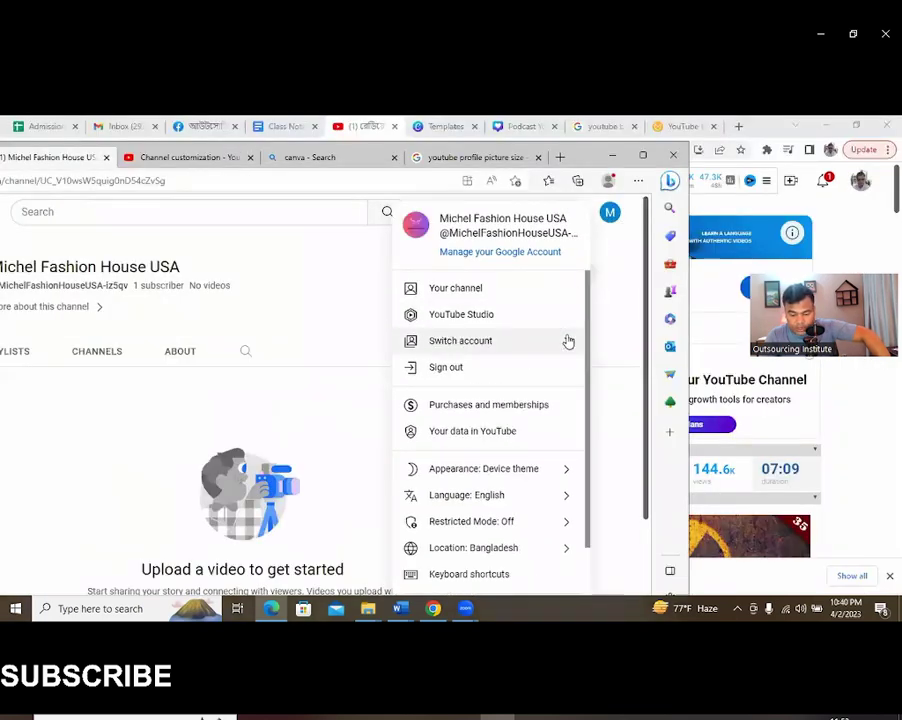
pyautogui.click(570, 350)
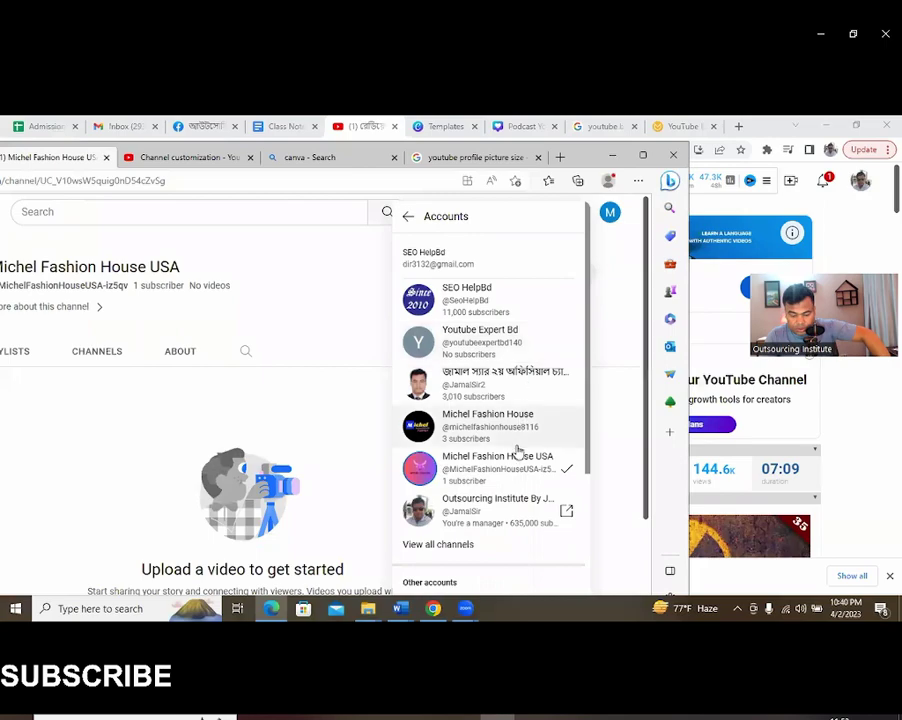
pyautogui.click(503, 475)
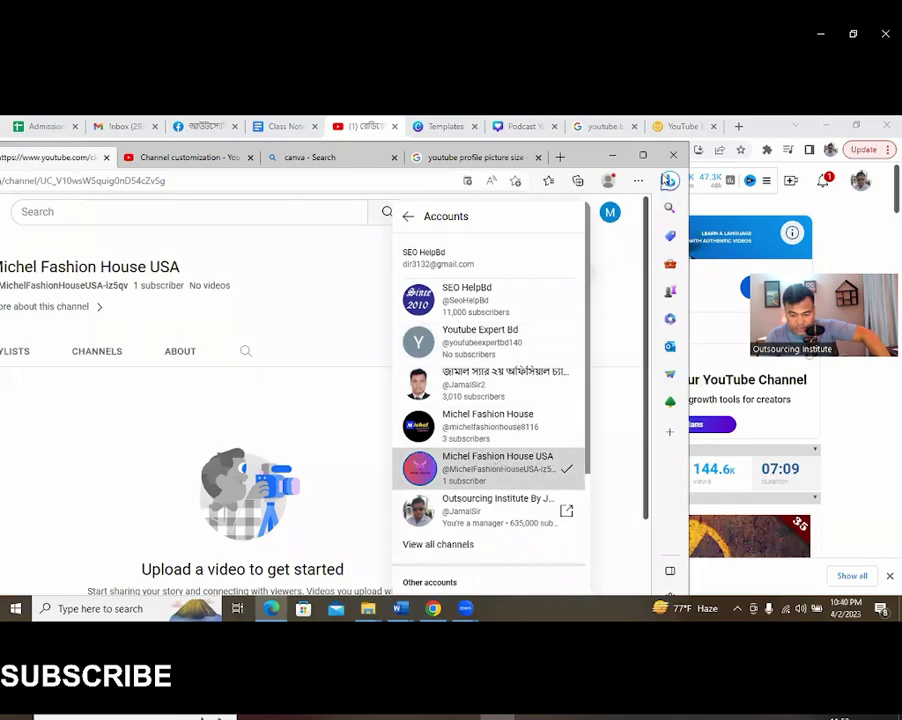
pyautogui.click(643, 155)
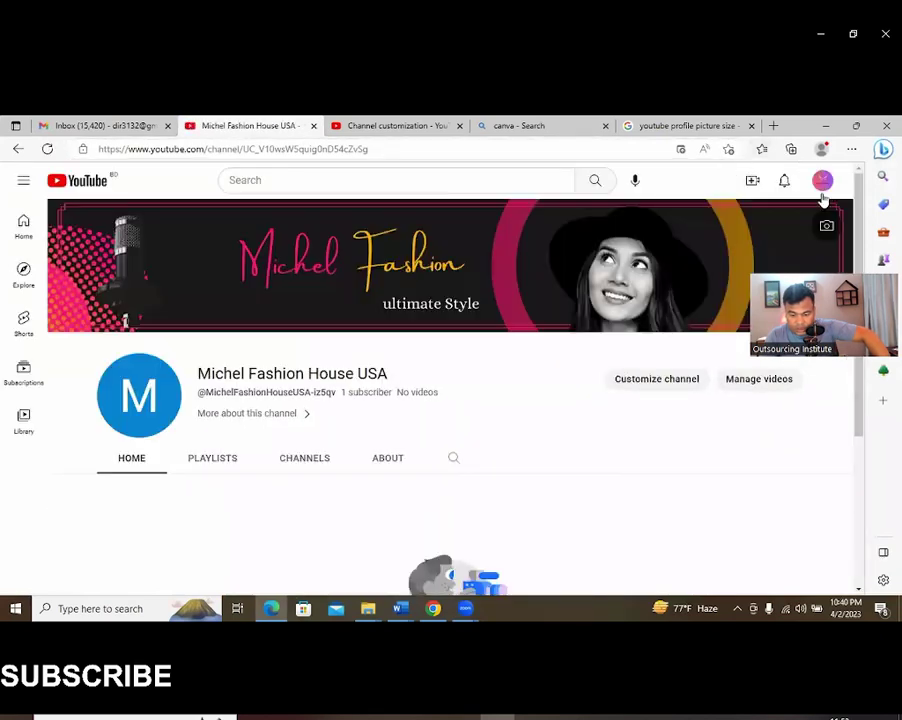
# - Open the account's own channel page and examine the published banner and profile picture
pyautogui.click(822, 186)
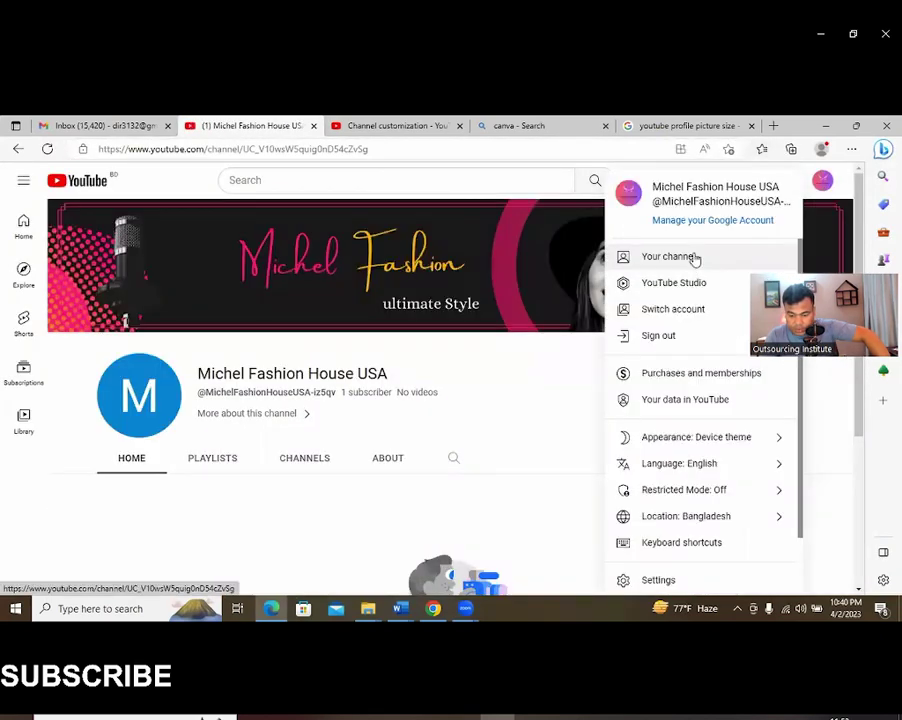
pyautogui.click(692, 257)
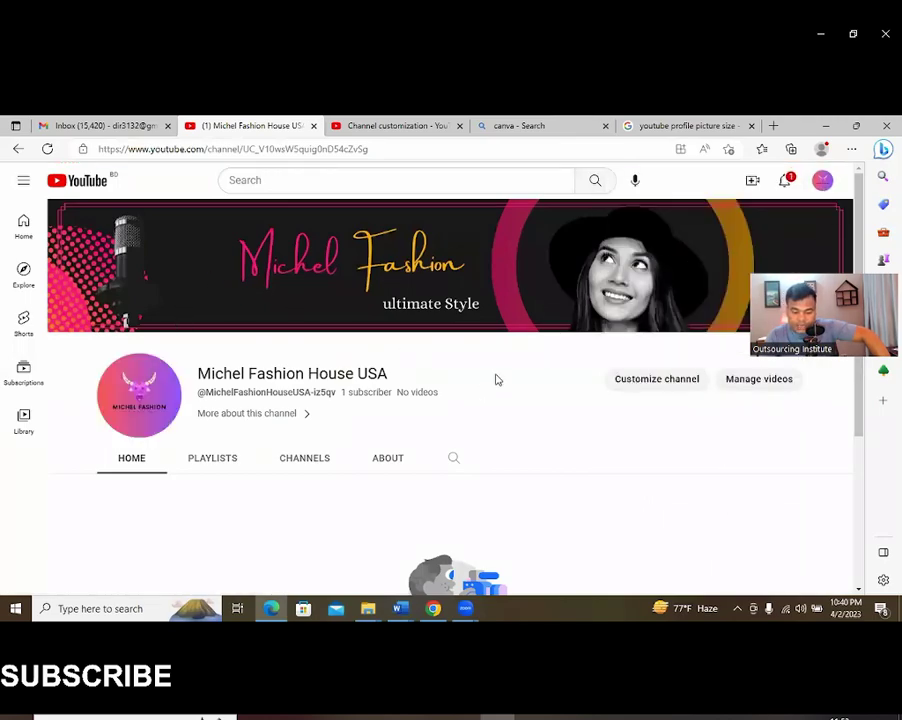
pyautogui.scroll(-5, 495, 377)
pyautogui.scroll(5, 493, 377)
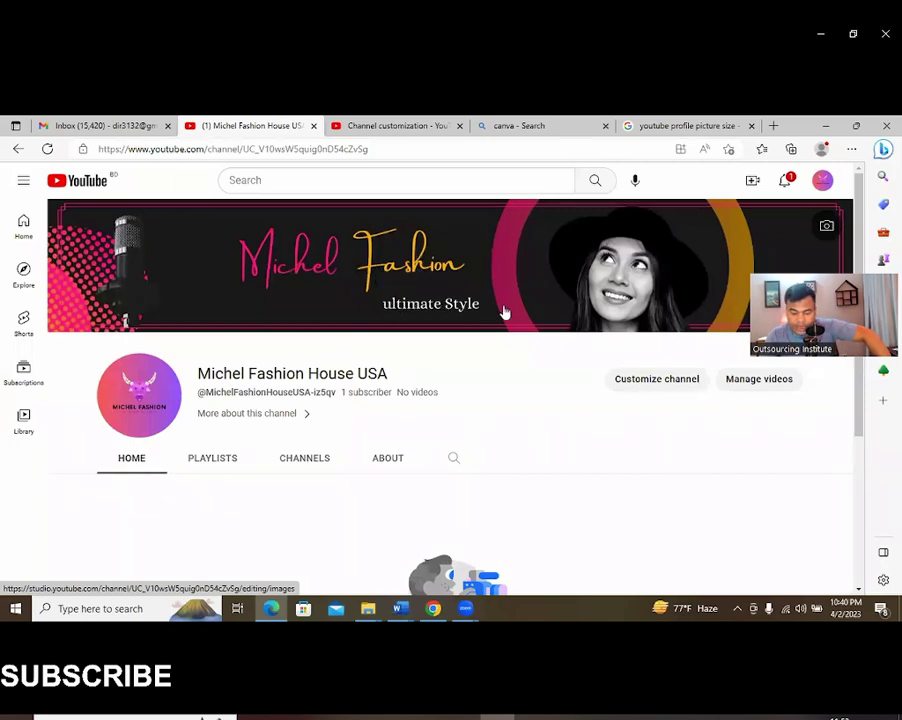
pyautogui.scroll(-3, 497, 369)
pyautogui.scroll(3, 495, 366)
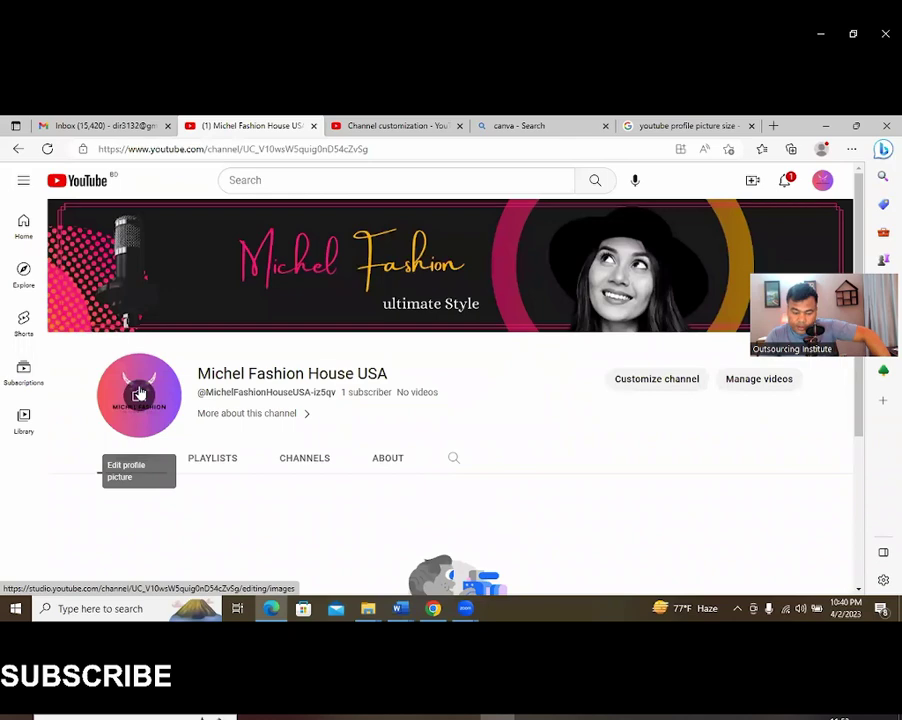
pyautogui.scroll(-2, 140, 393)
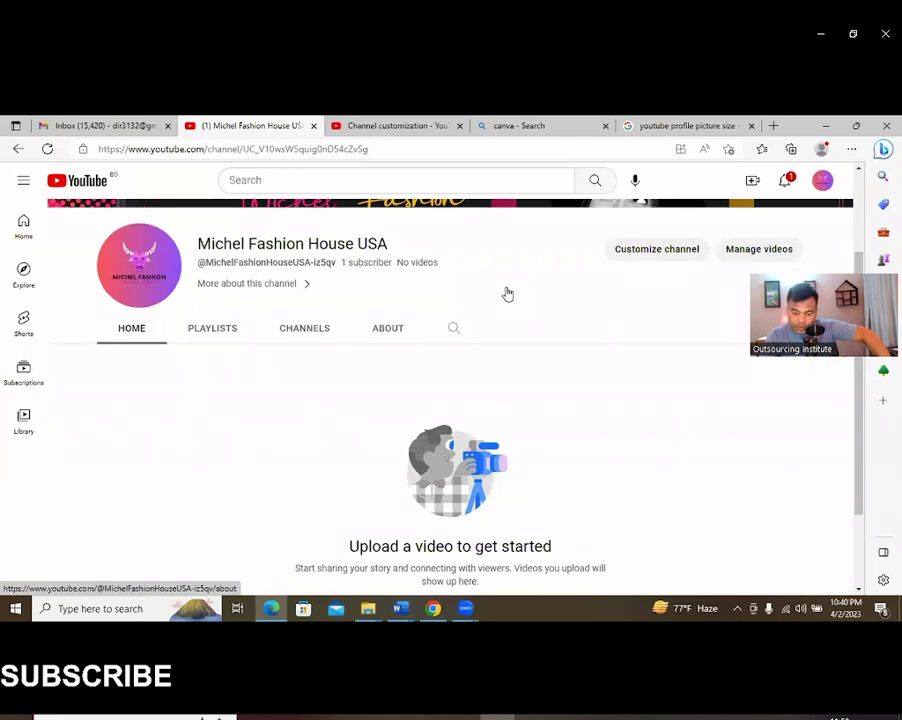
pyautogui.scroll(2, 505, 294)
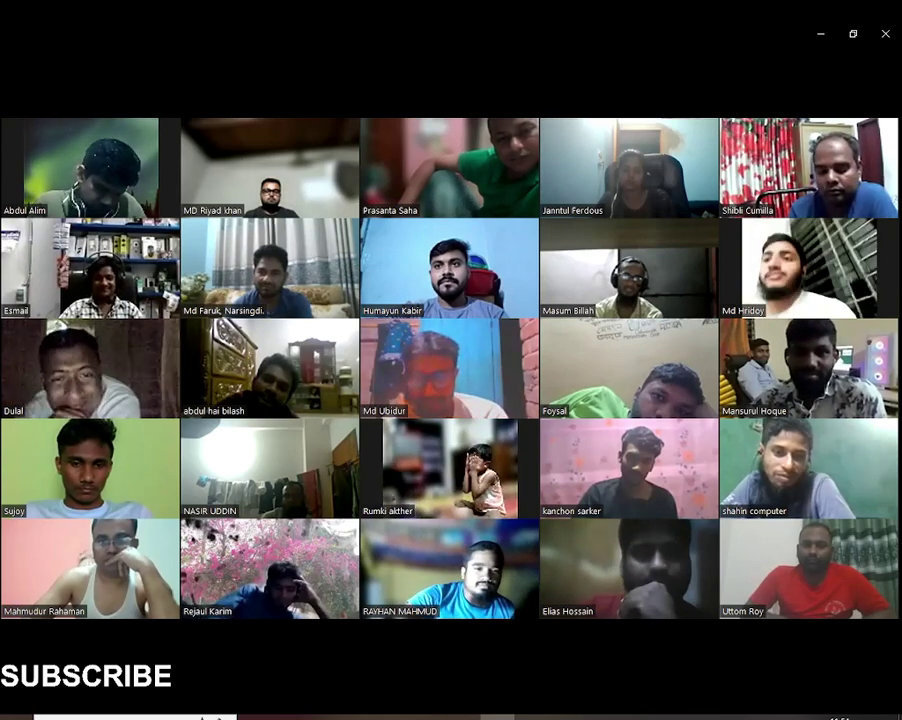
pyautogui.press('pagedown')
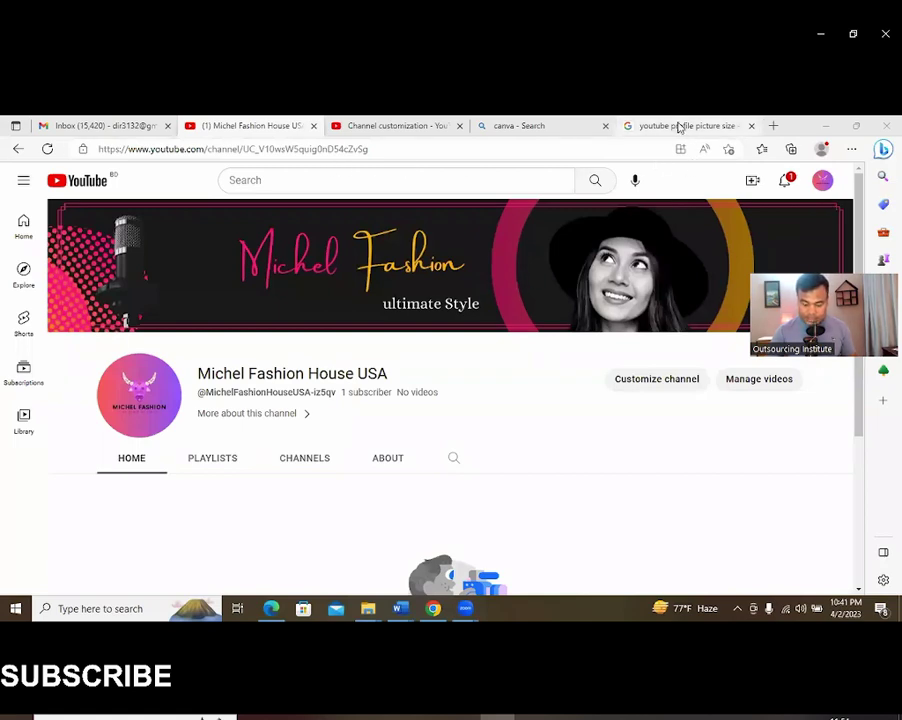
# - Replace the profile picture size search page with youtube.com and search there for the instructor's Canva classes
pyautogui.click(679, 126)
pyautogui.click(629, 152)
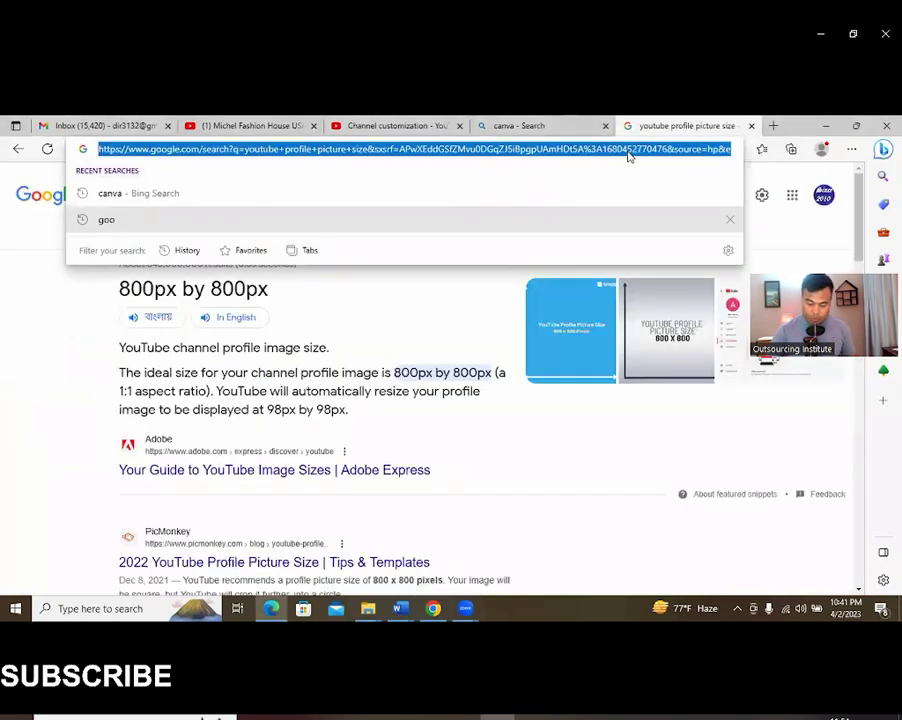
pyautogui.write('youtube.com')
pyautogui.press('Return')
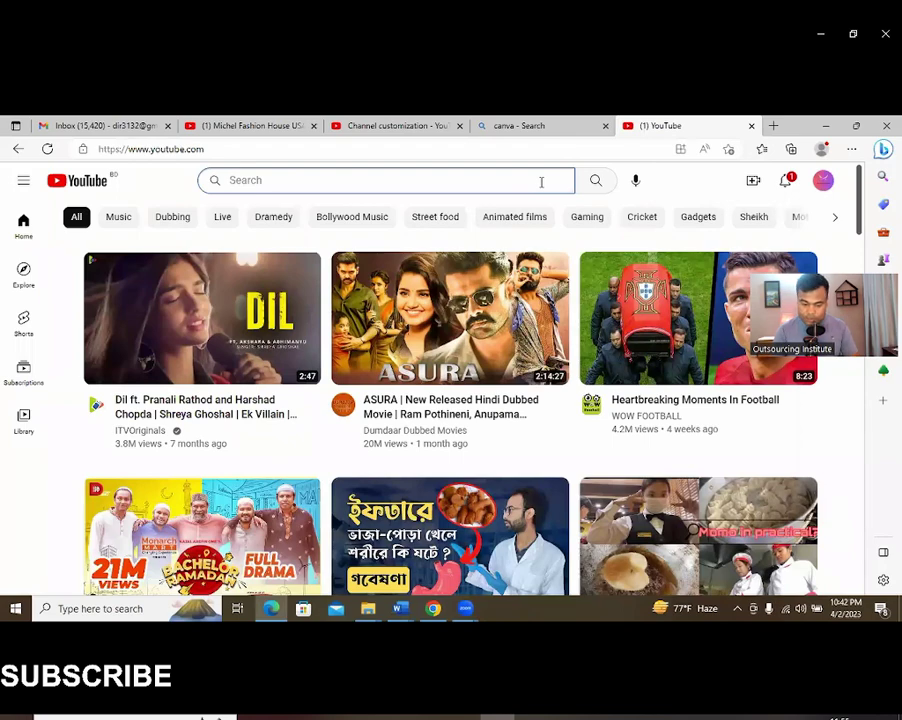
pyautogui.write('ca')
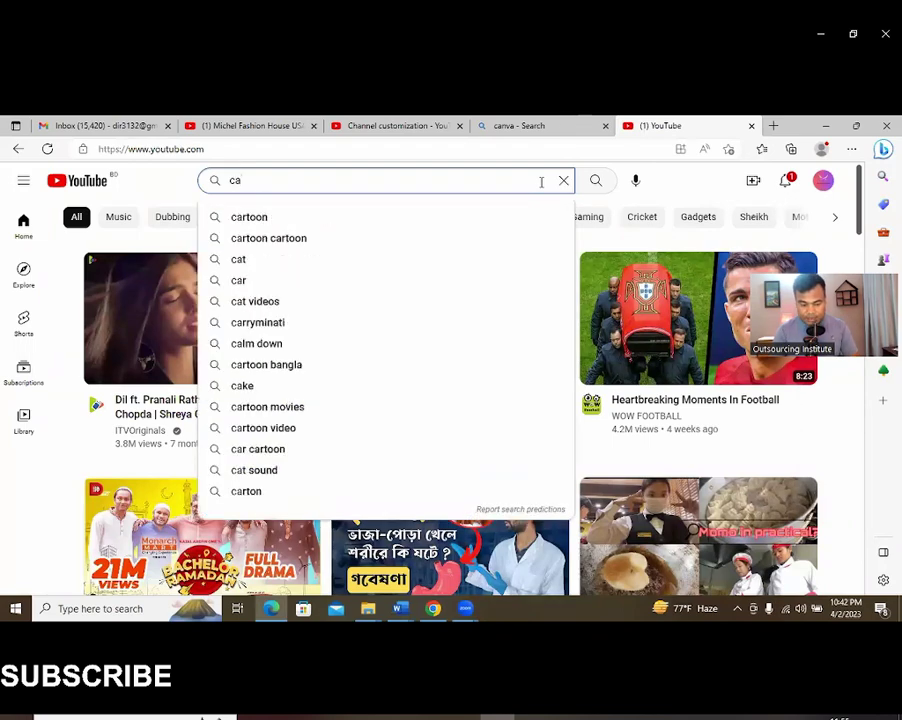
pyautogui.write('nva by jamal sir')
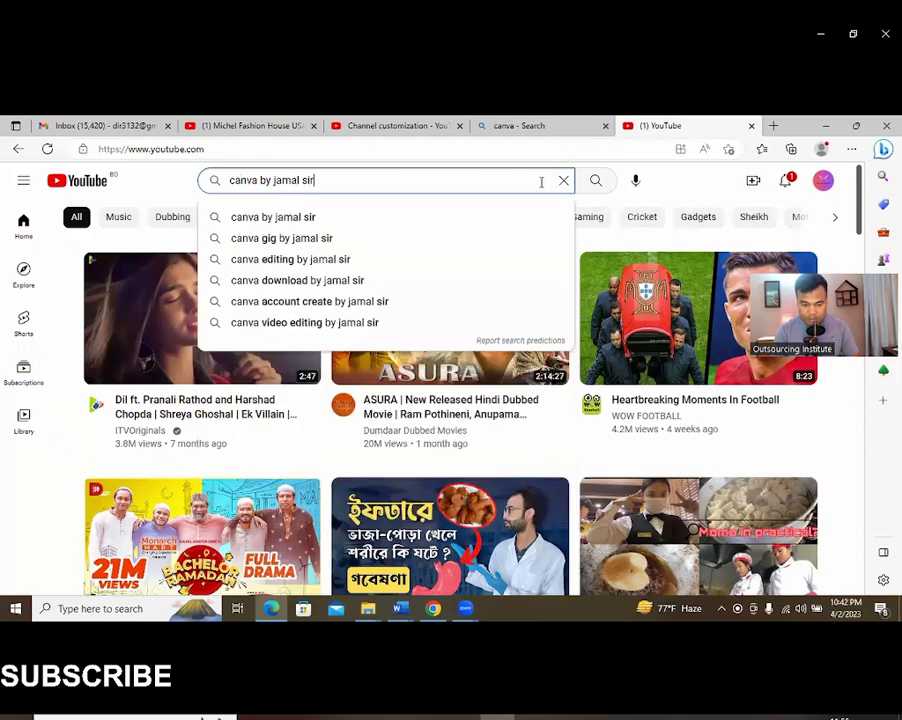
pyautogui.press('Return')
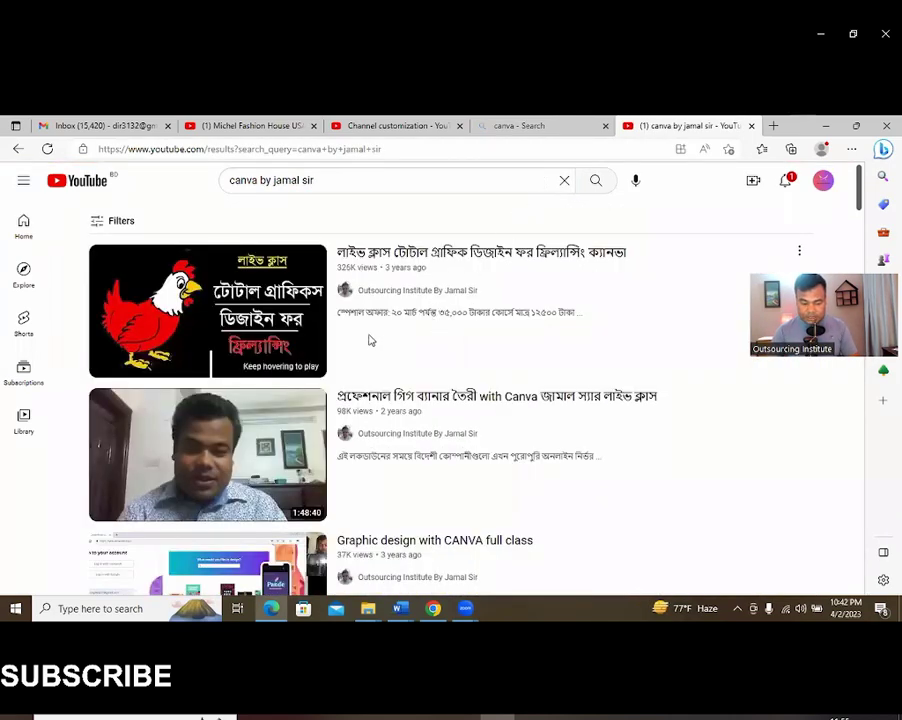
pyautogui.moveTo(452, 275)
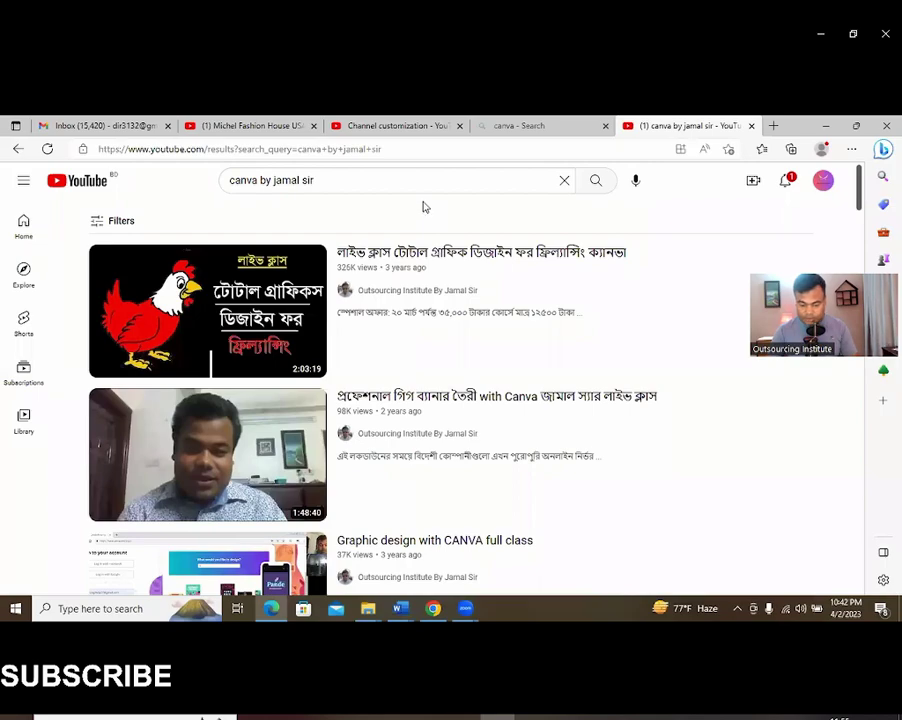
# - Return to the Channel customization page and review its picture, banner and video watermark sections
pyautogui.click(395, 126)
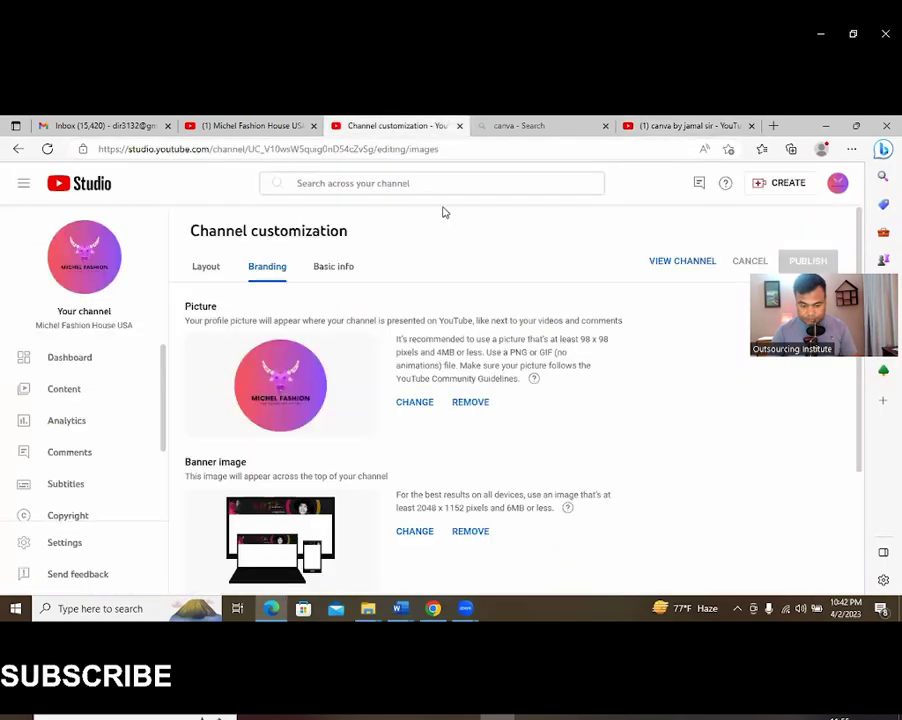
pyautogui.scroll(-3, 469, 376)
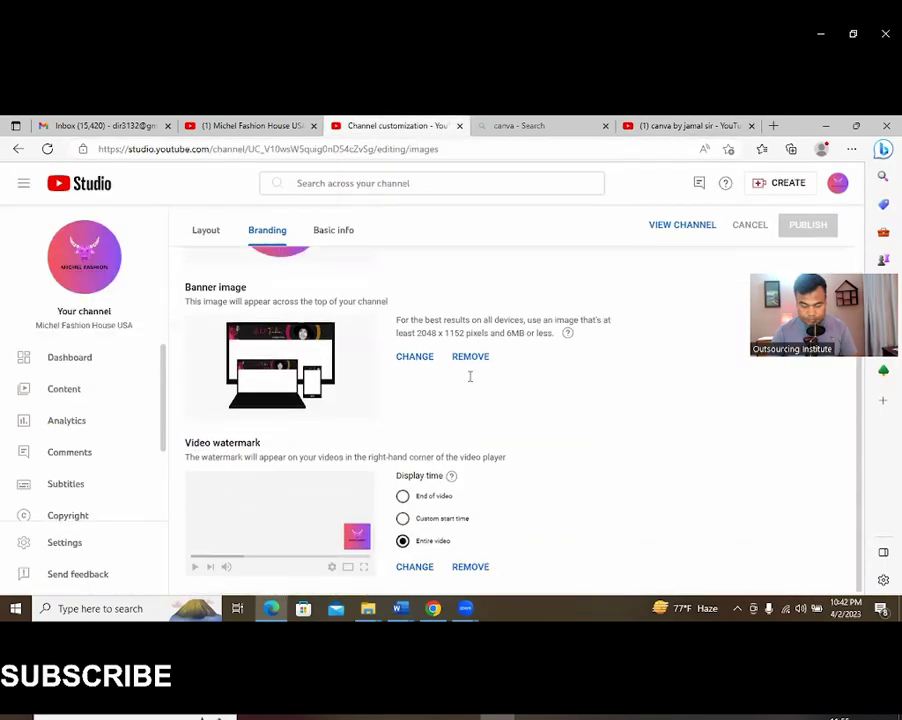
pyautogui.scroll(3, 465, 385)
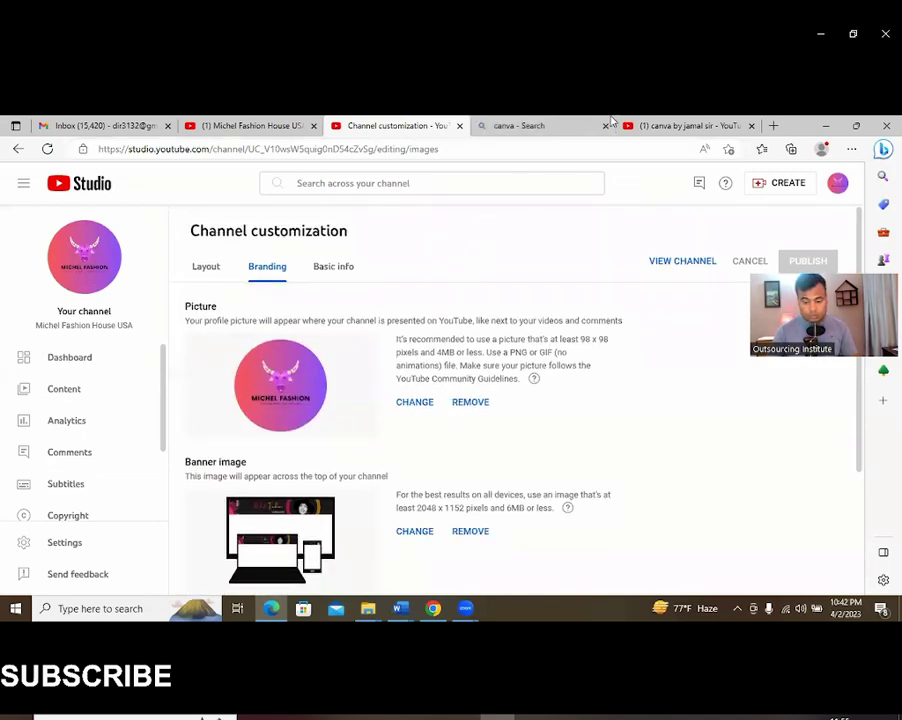
# - Close the Channel customization, Canva search, YouTube results and channel pages, leaving a new blank tab beside the inbox
pyautogui.click(459, 126)
pyautogui.click(459, 126)
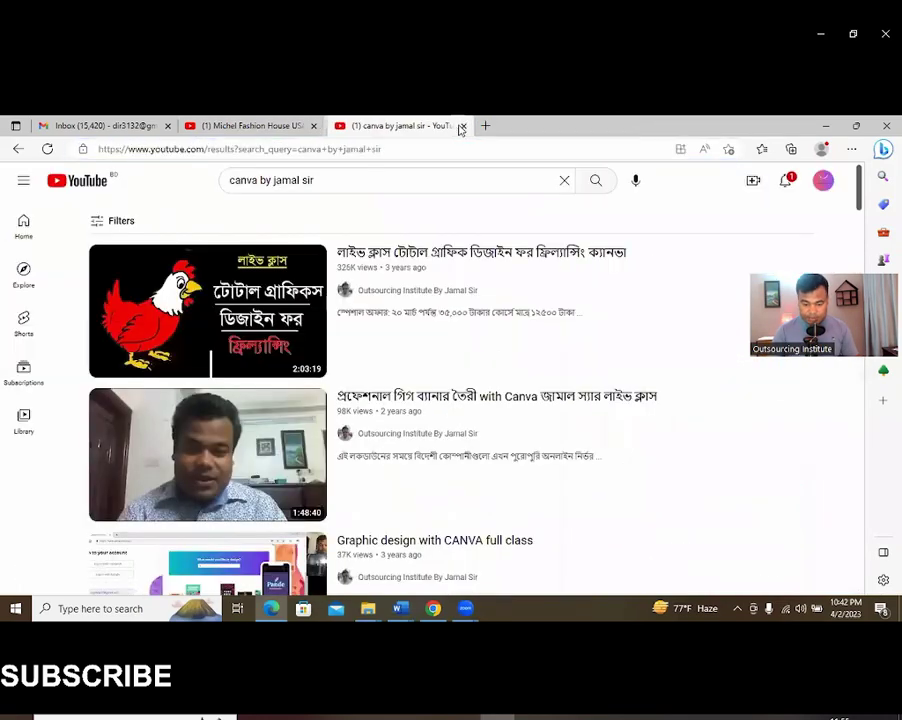
pyautogui.click(459, 127)
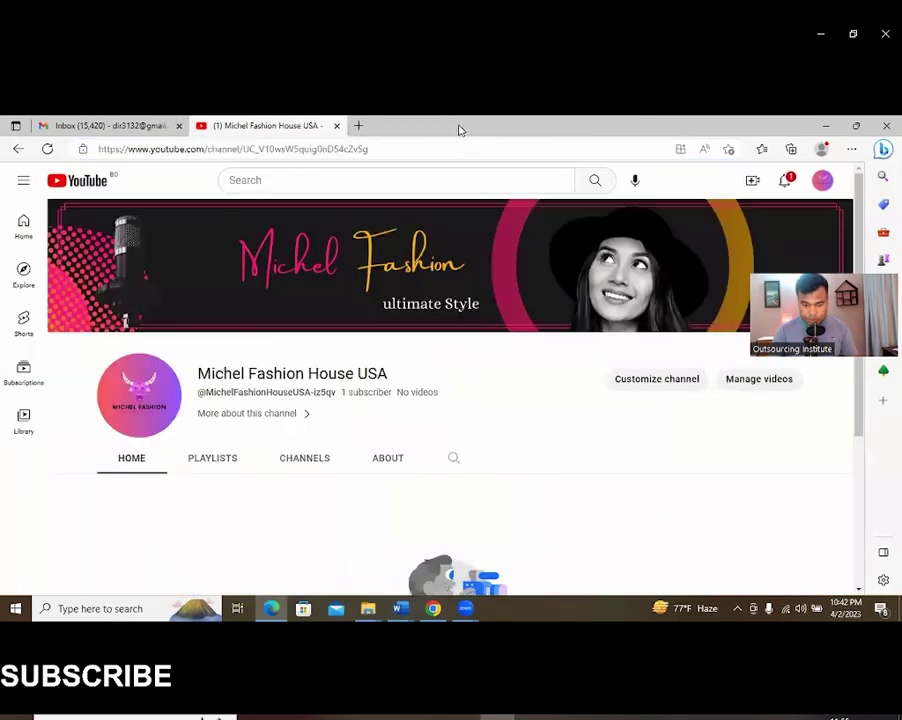
pyautogui.click(358, 126)
pyautogui.click(337, 126)
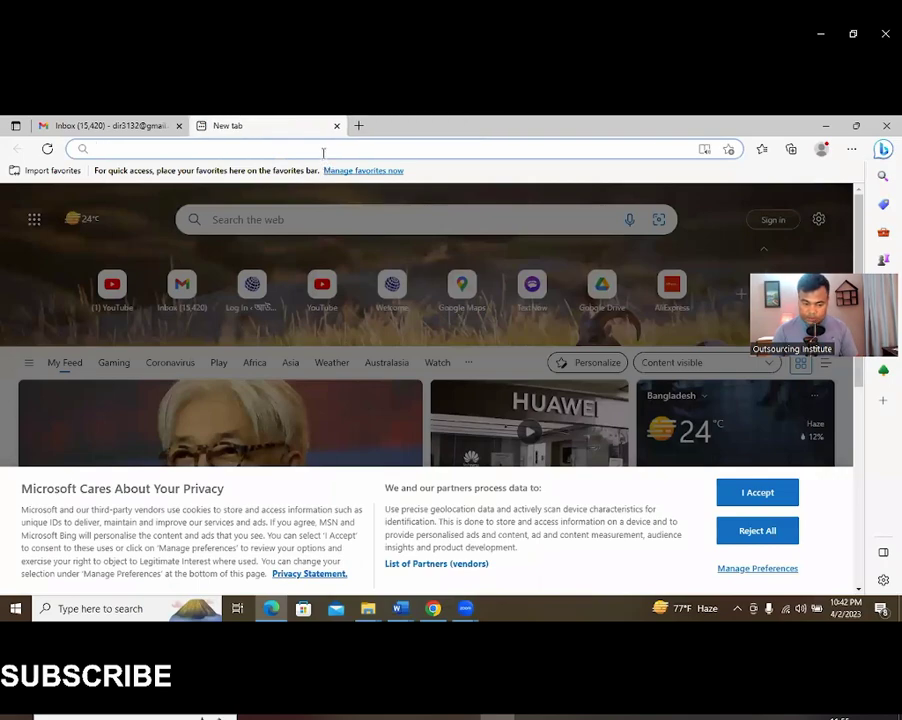
# - Load youtube.com in the blank tab and keep the browser window maximized
pyautogui.click(323, 151)
pyautogui.write('ou')
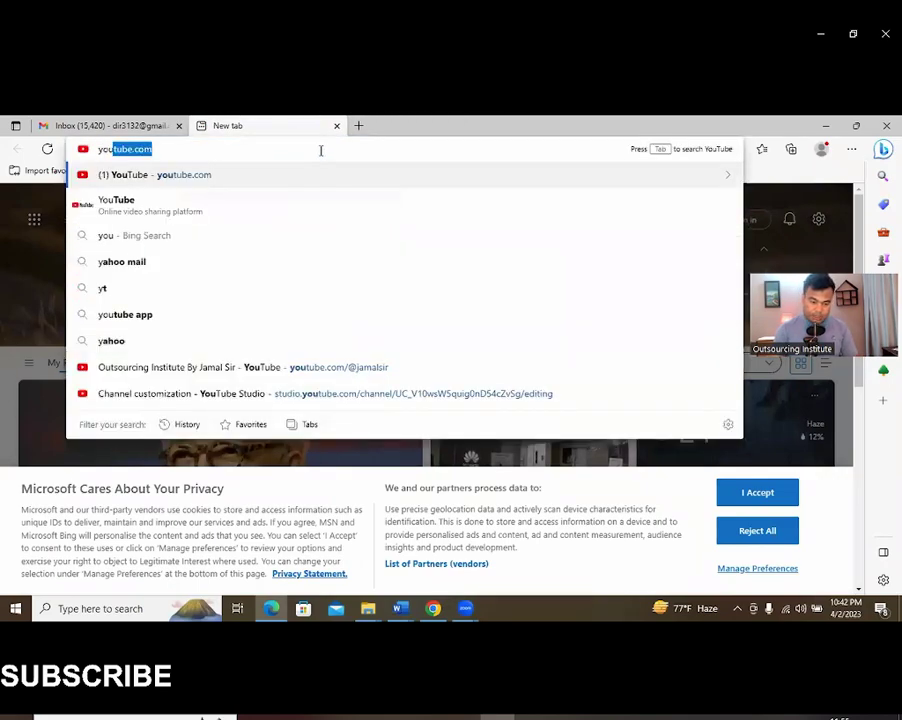
pyautogui.press('Return')
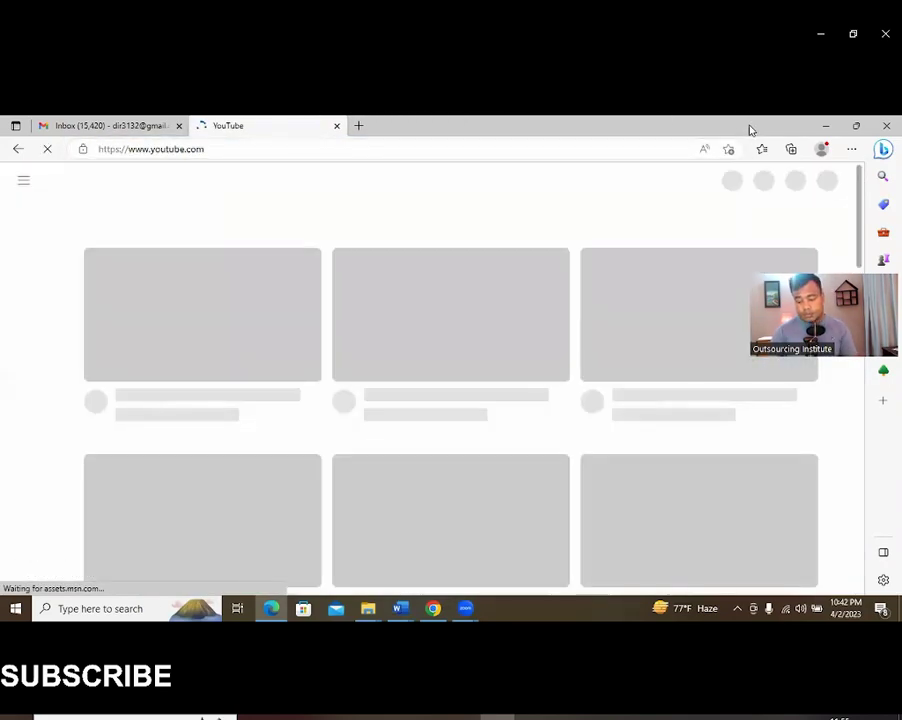
pyautogui.moveTo(750, 130); pyautogui.dragTo(562, 146)
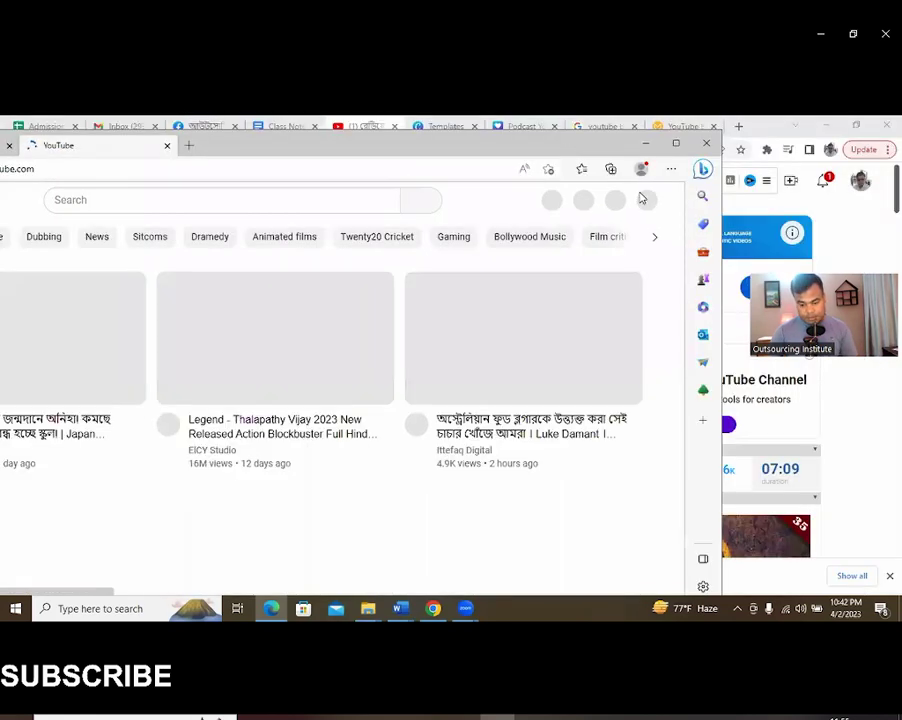
pyautogui.click(676, 143)
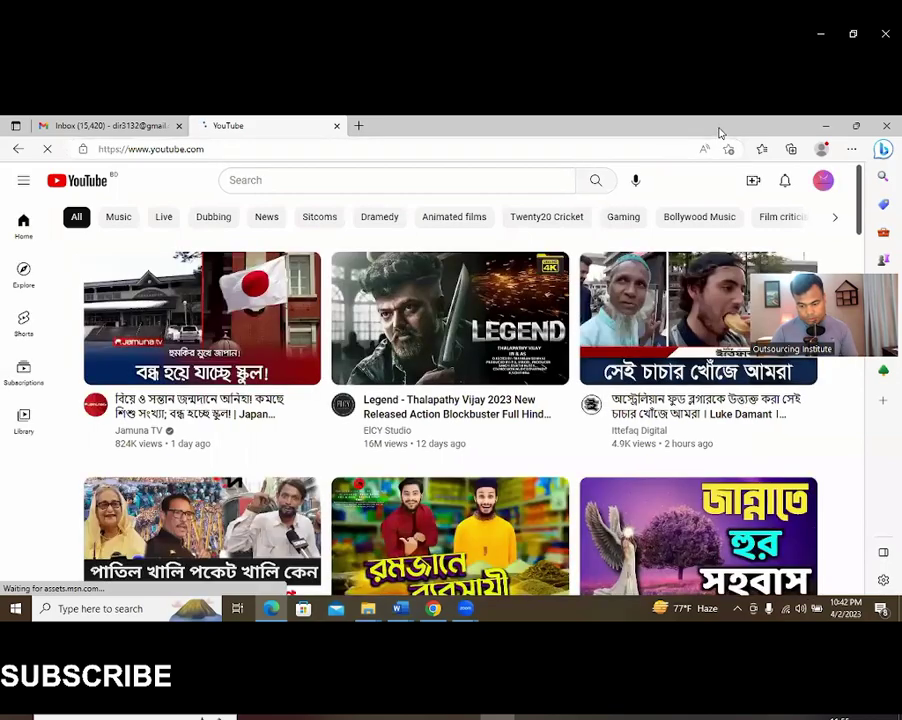
# - Select the Michel Fashion House USA channel from the account list and maximize the browser window again
pyautogui.moveTo(720, 133); pyautogui.dragTo(606, 140)
pyautogui.click(635, 187)
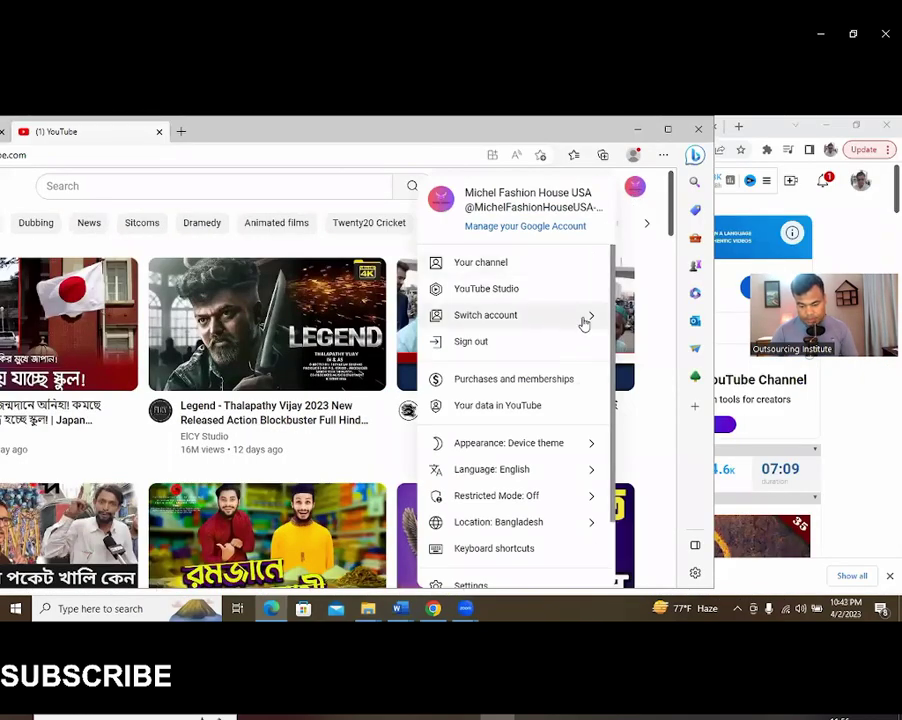
pyautogui.click(594, 321)
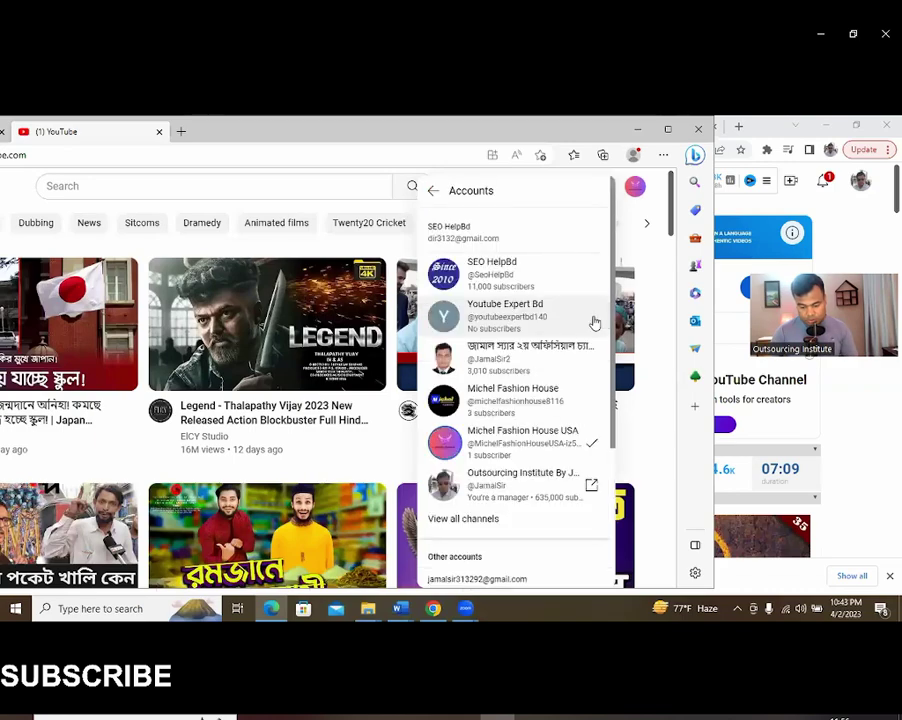
pyautogui.click(543, 441)
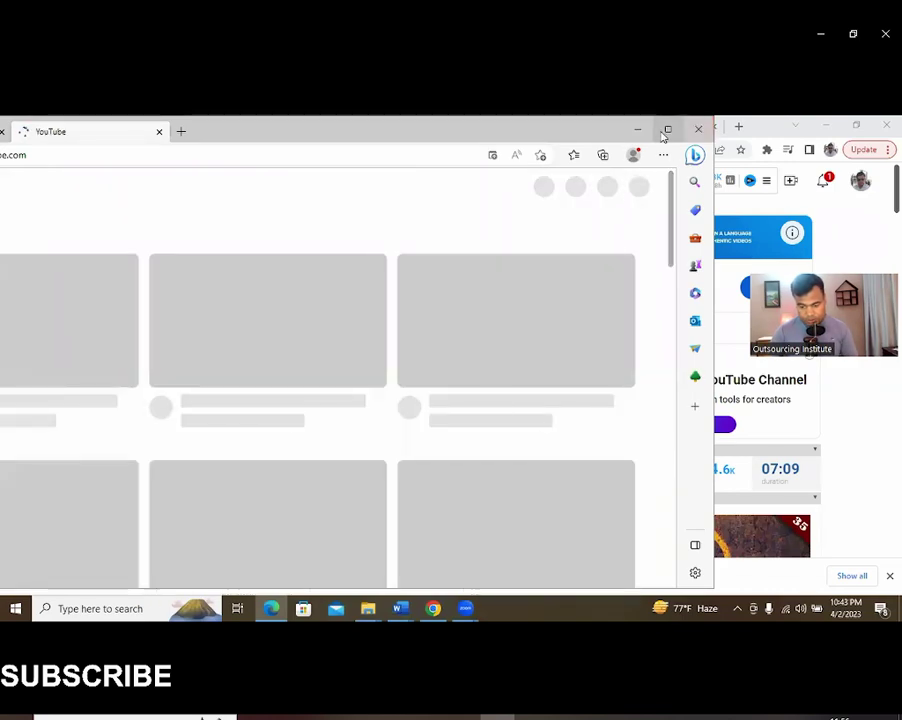
pyautogui.click(665, 133)
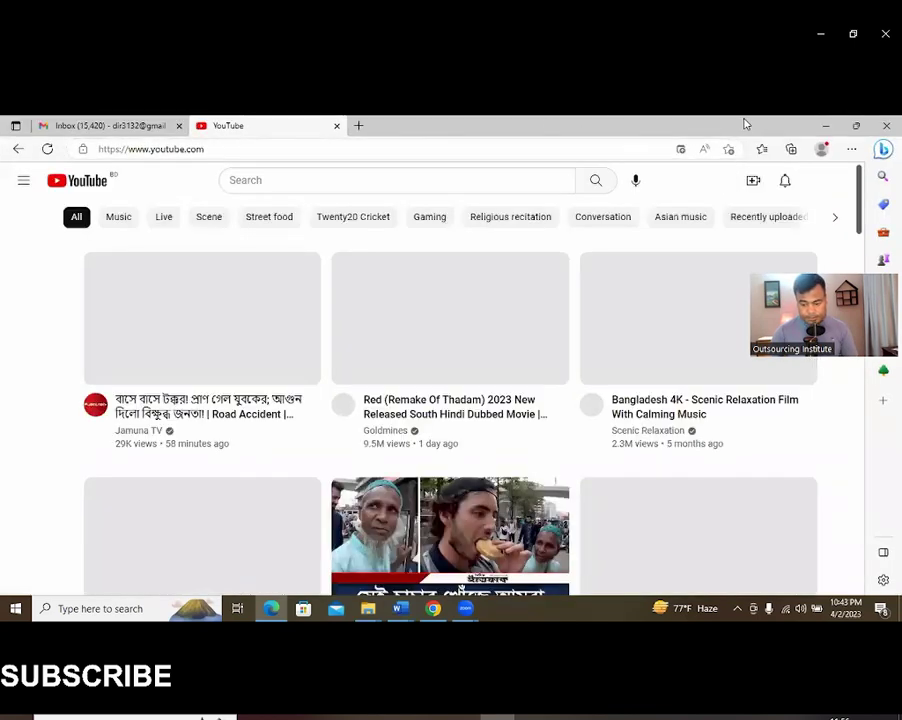
# - Open the Michel Fashion House USA channel page in the maximized window and examine its banner, logo and home section
pyautogui.doubleClick(735, 131)
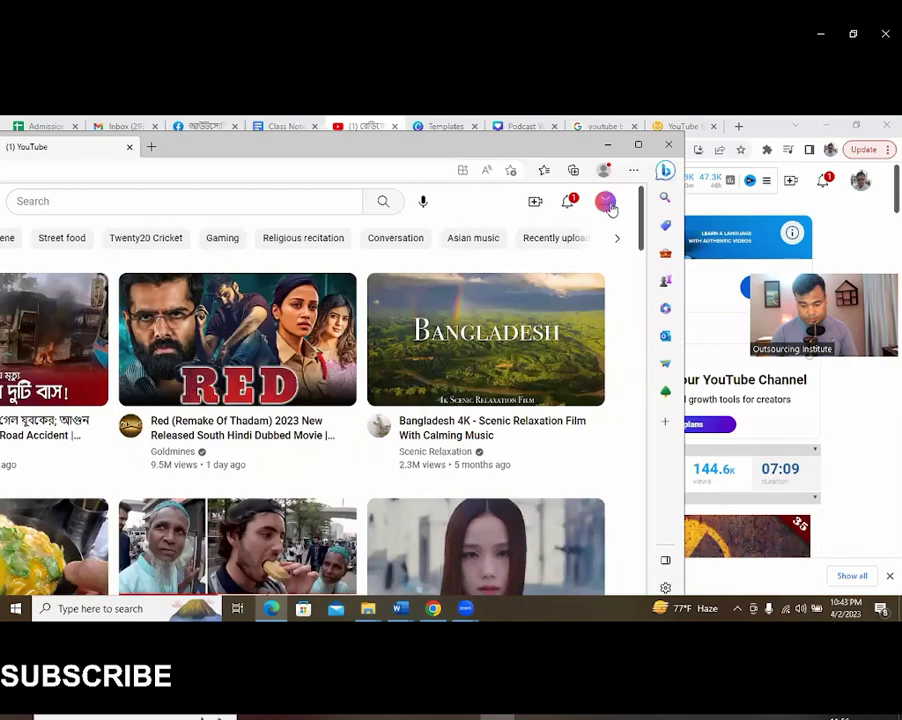
pyautogui.click(605, 201)
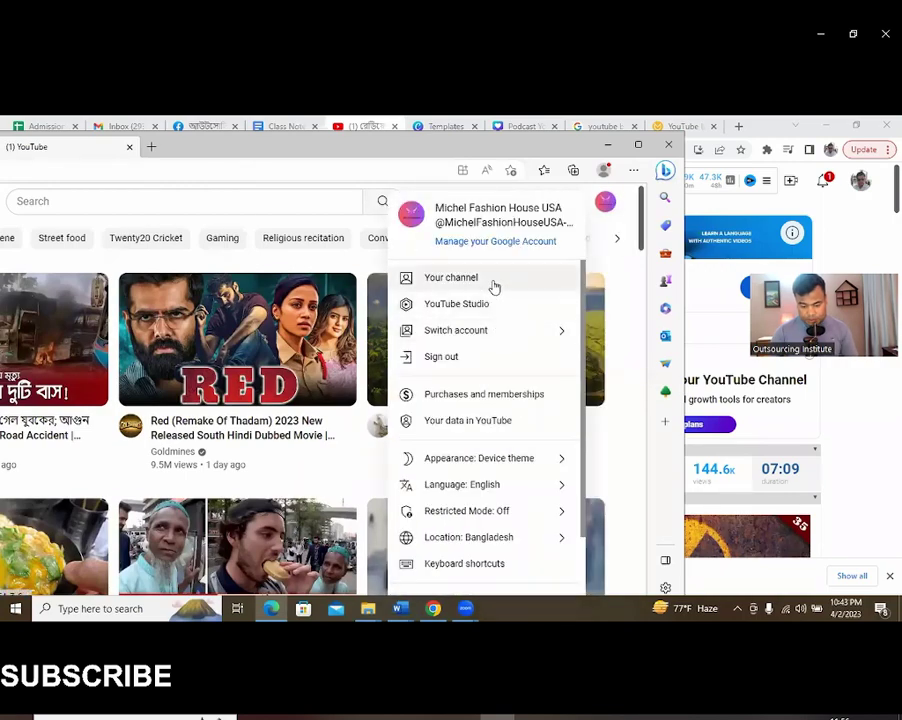
pyautogui.click(495, 285)
pyautogui.click(638, 145)
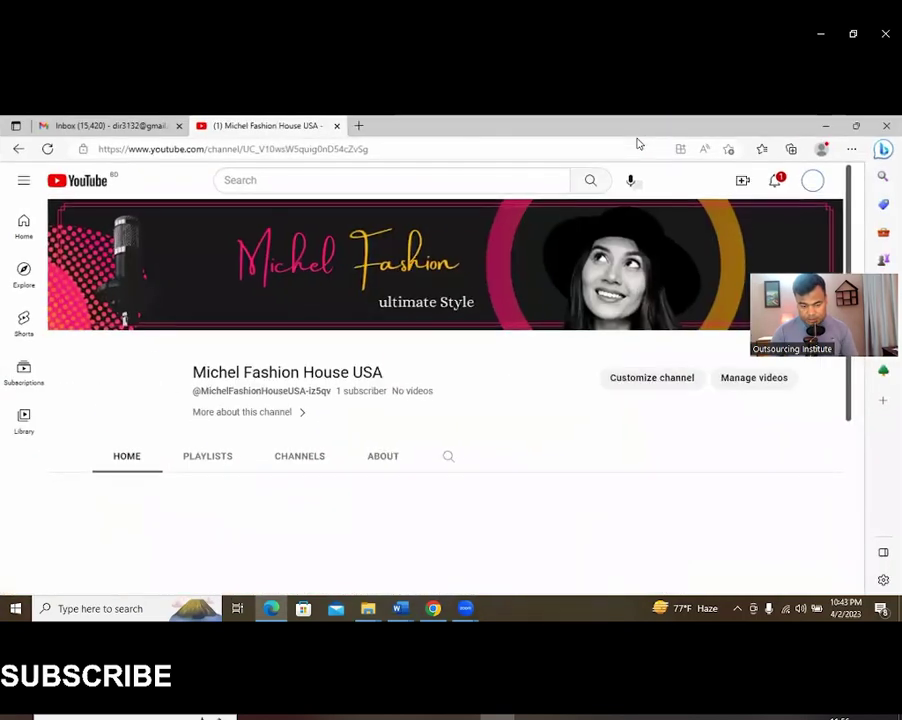
pyautogui.scroll(-3, 449, 461)
pyautogui.scroll(3, 445, 470)
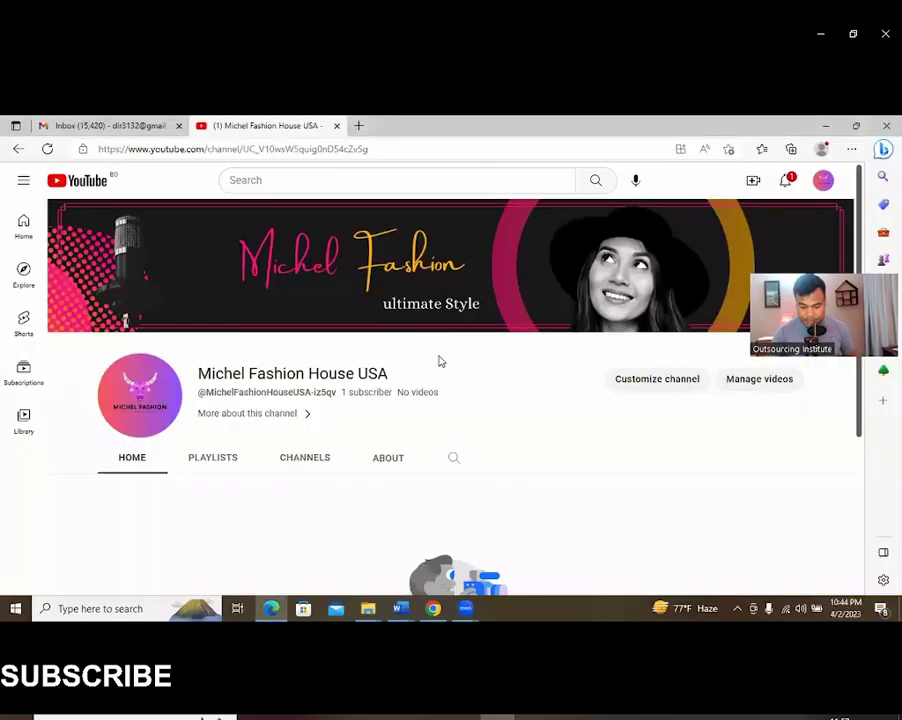
# - Open Channel customization from the channel page and review the picture, banner image and video watermark under Branding
pyautogui.click(638, 385)
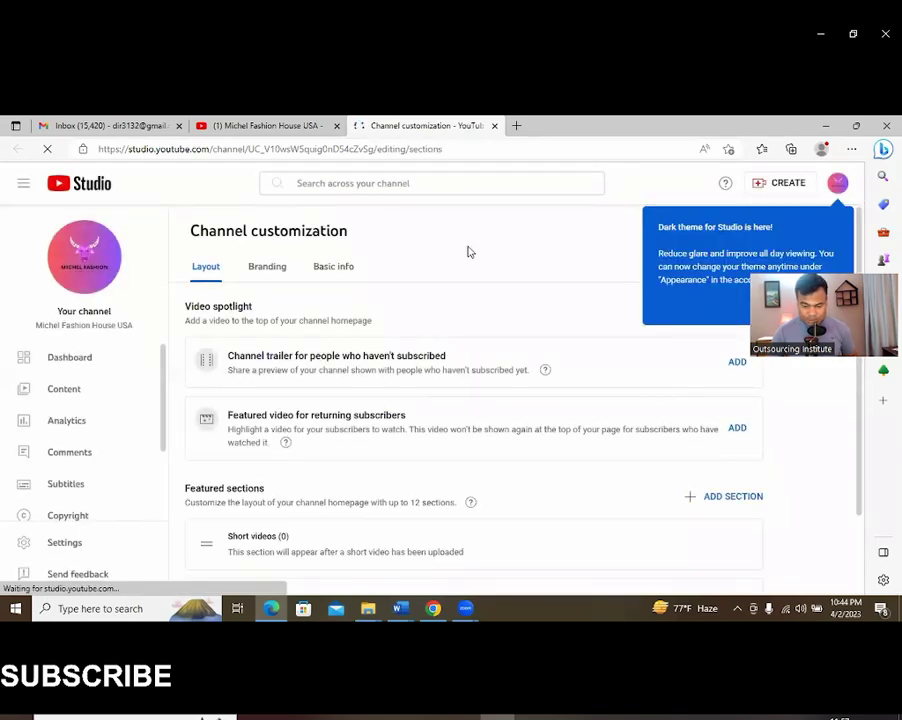
pyautogui.click(266, 267)
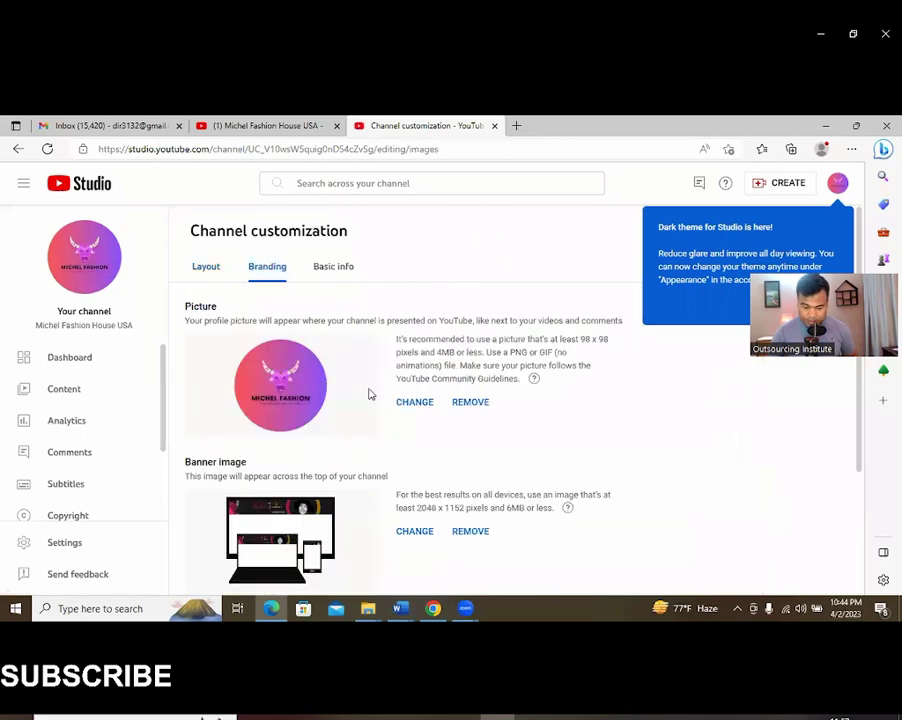
pyautogui.scroll(-3, 237, 360)
pyautogui.scroll(-2, 350, 470)
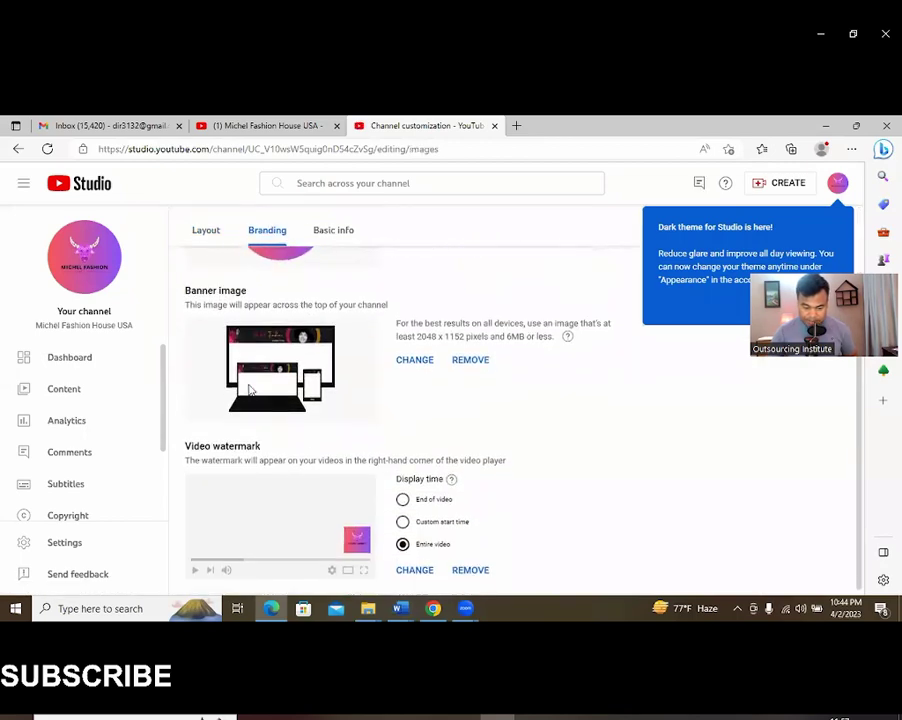
pyautogui.scroll(5, 350, 470)
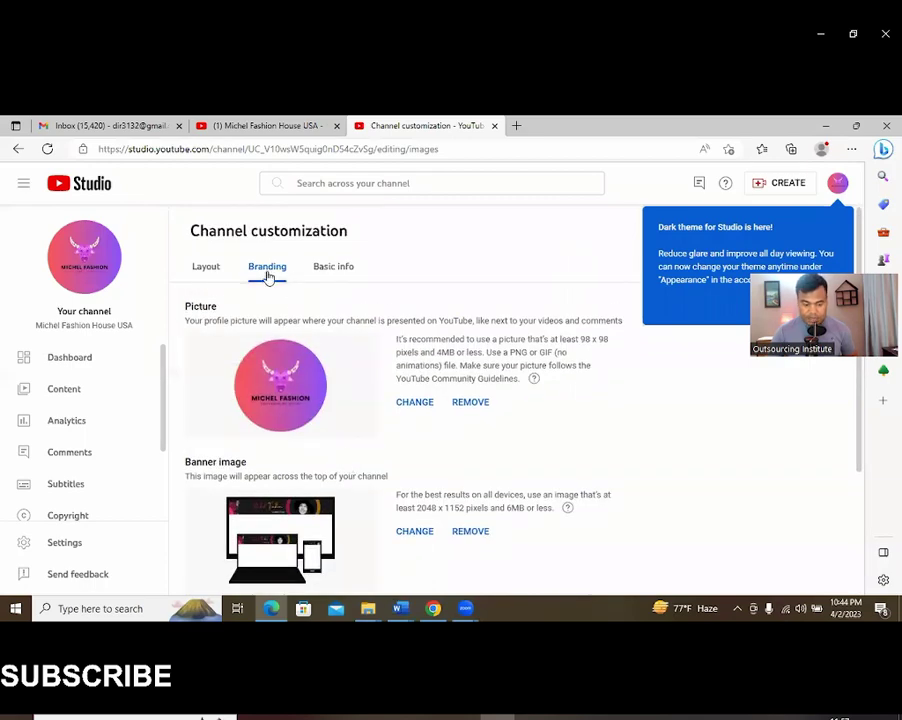
# - Switch Channel customization to the basic info and inspect the channel name without changing it
pyautogui.click(341, 270)
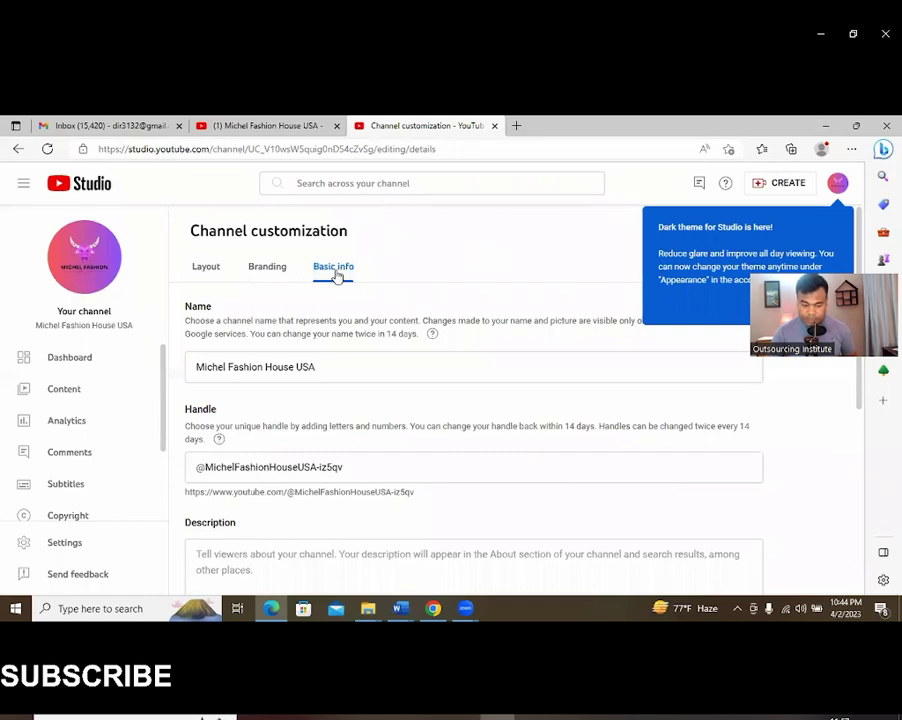
pyautogui.click(322, 372)
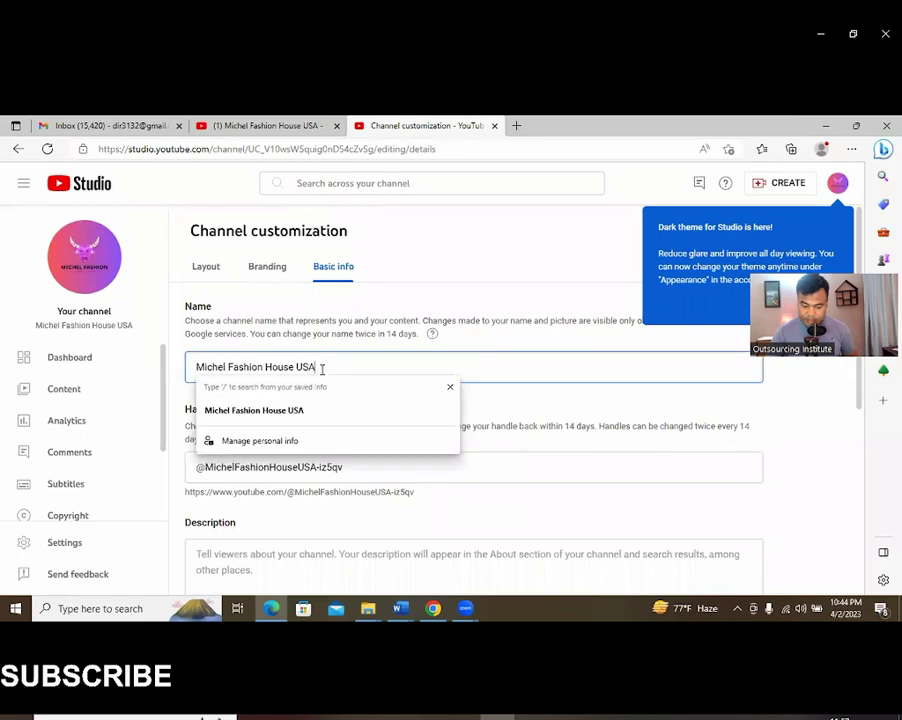
pyautogui.click(475, 303)
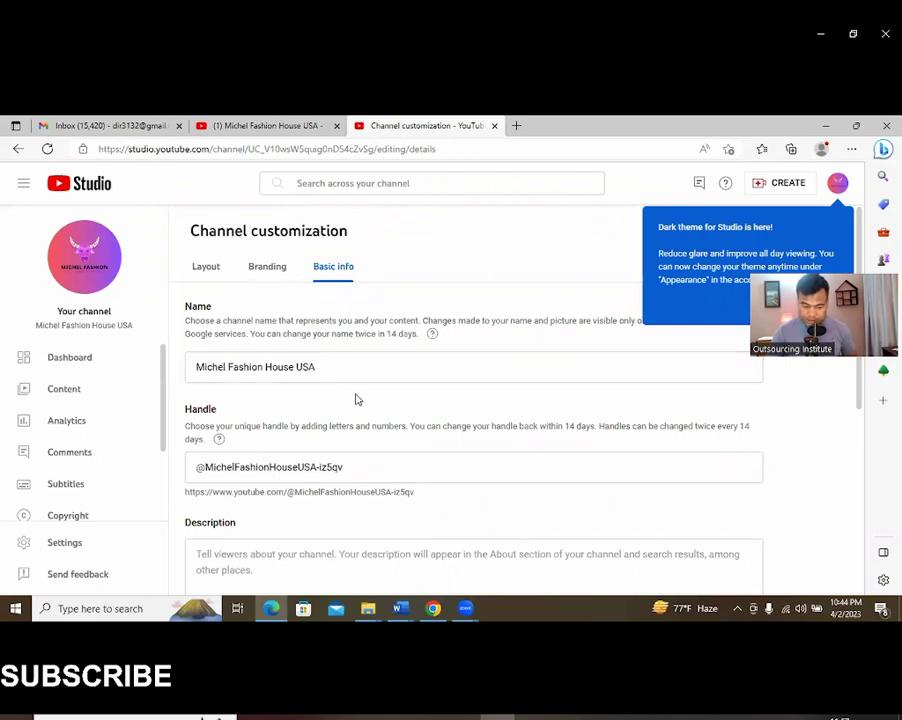
pyautogui.scroll(-1, 355, 399)
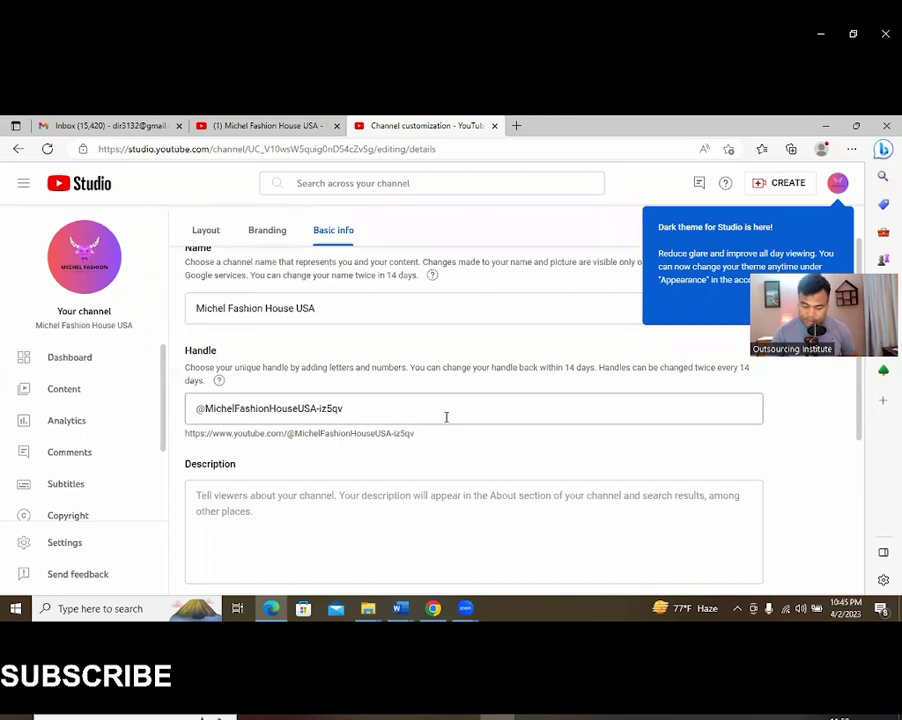
pyautogui.click(233, 410)
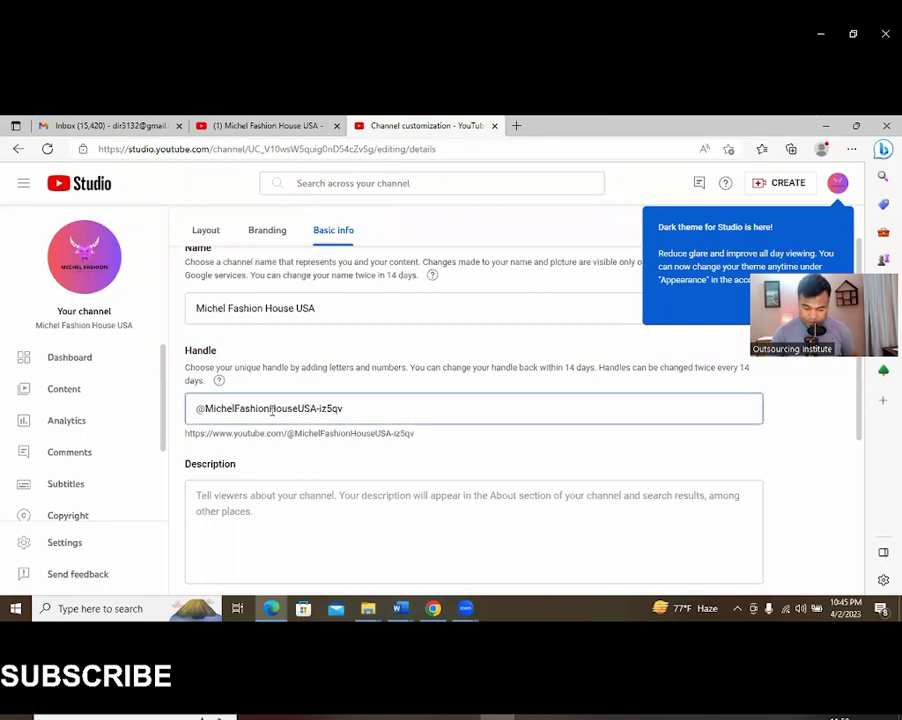
pyautogui.moveTo(269, 408); pyautogui.dragTo(369, 409)
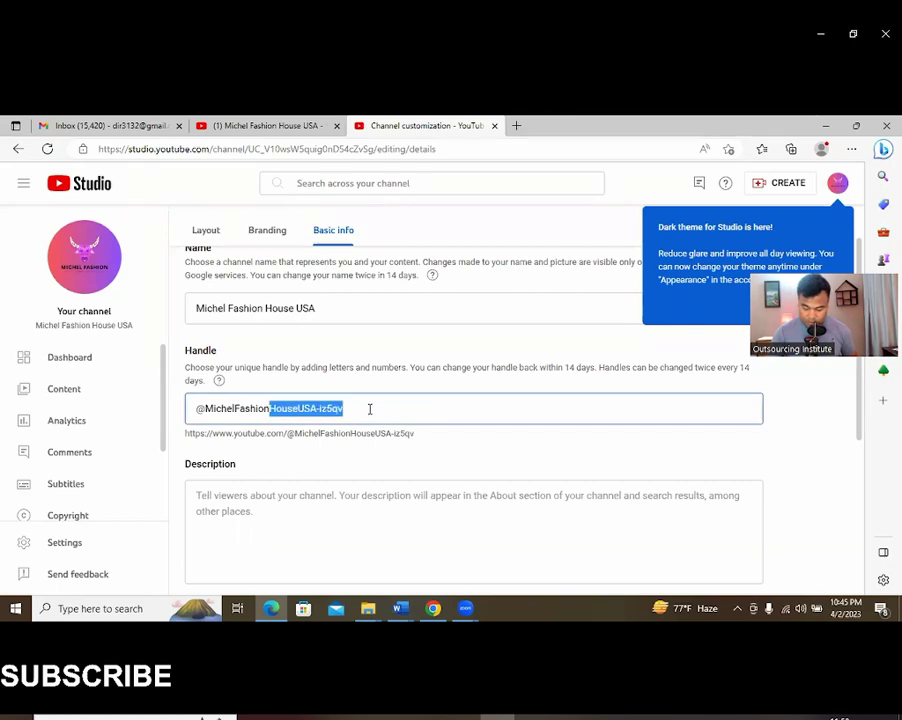
pyautogui.press('BackSpace')
pyautogui.write('77')
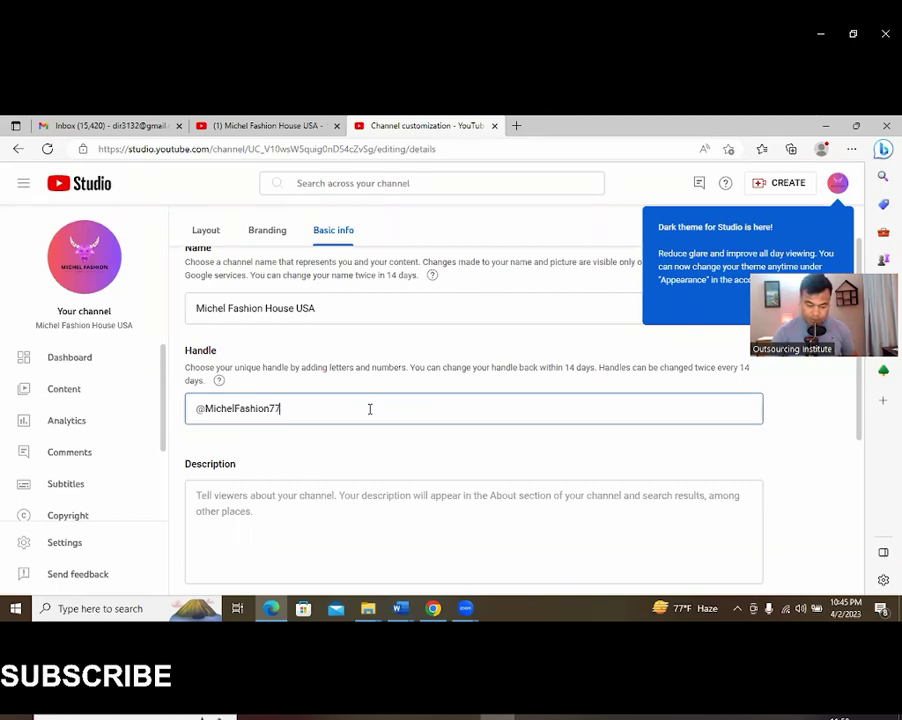
pyautogui.write('7')
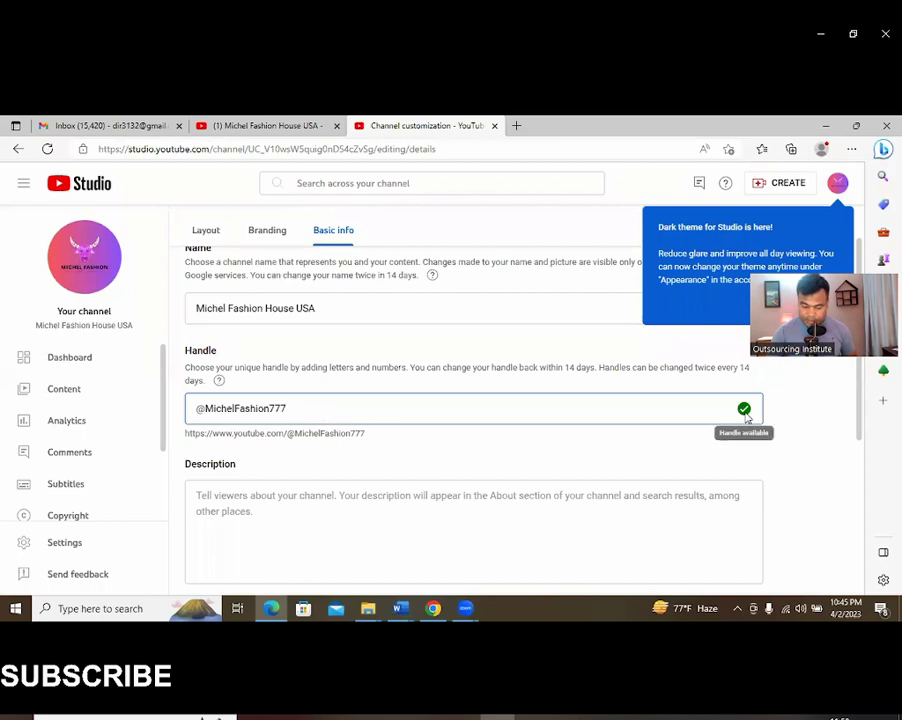
pyautogui.press('BackSpace')
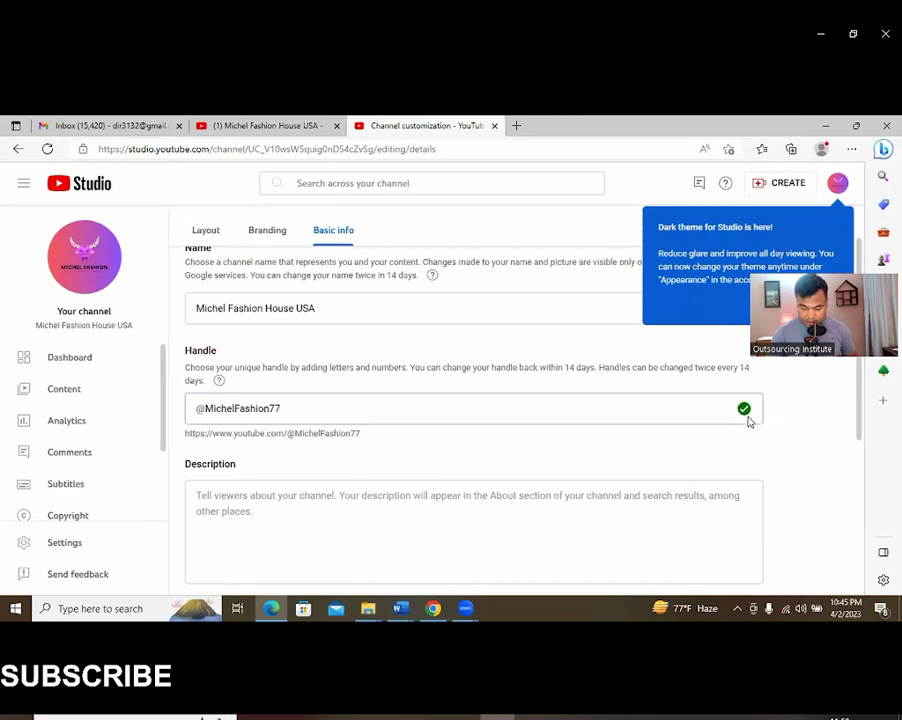
pyautogui.click(525, 411)
pyautogui.press('BackSpace')
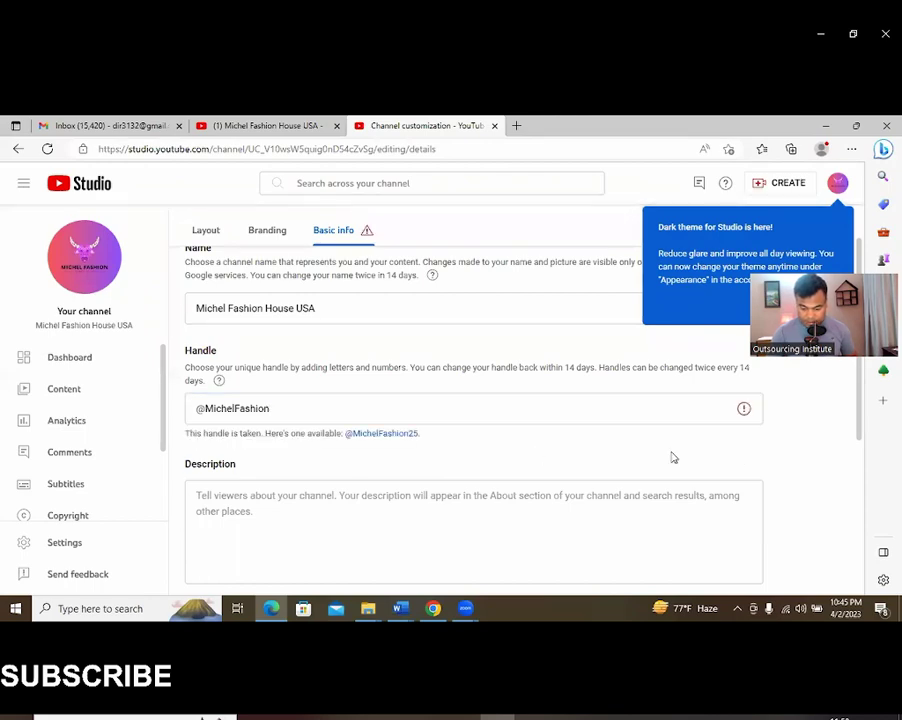
pyautogui.moveTo(746, 416)
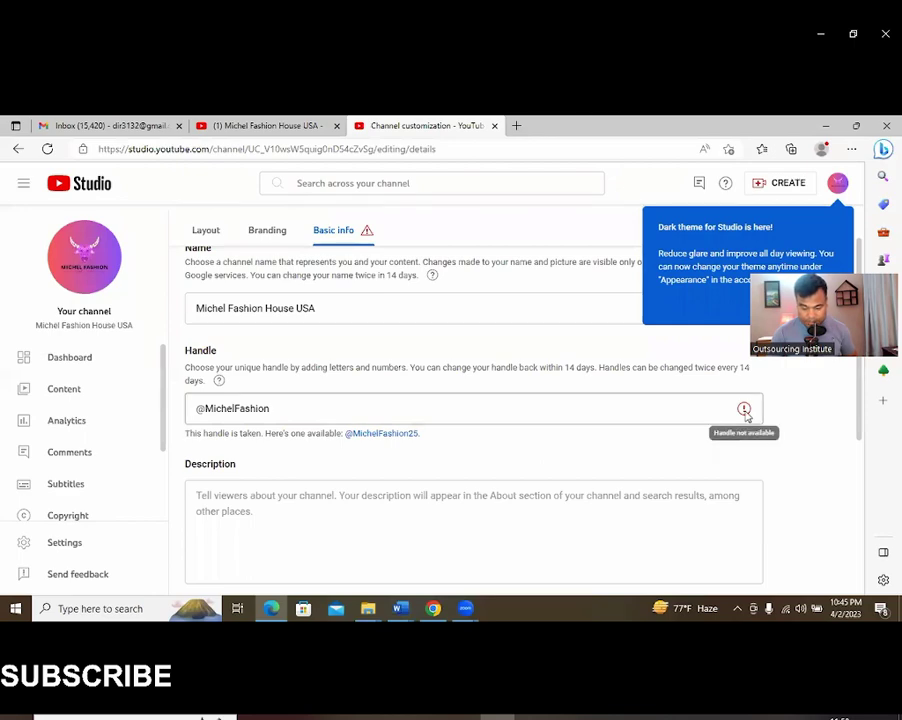
pyautogui.click(317, 408)
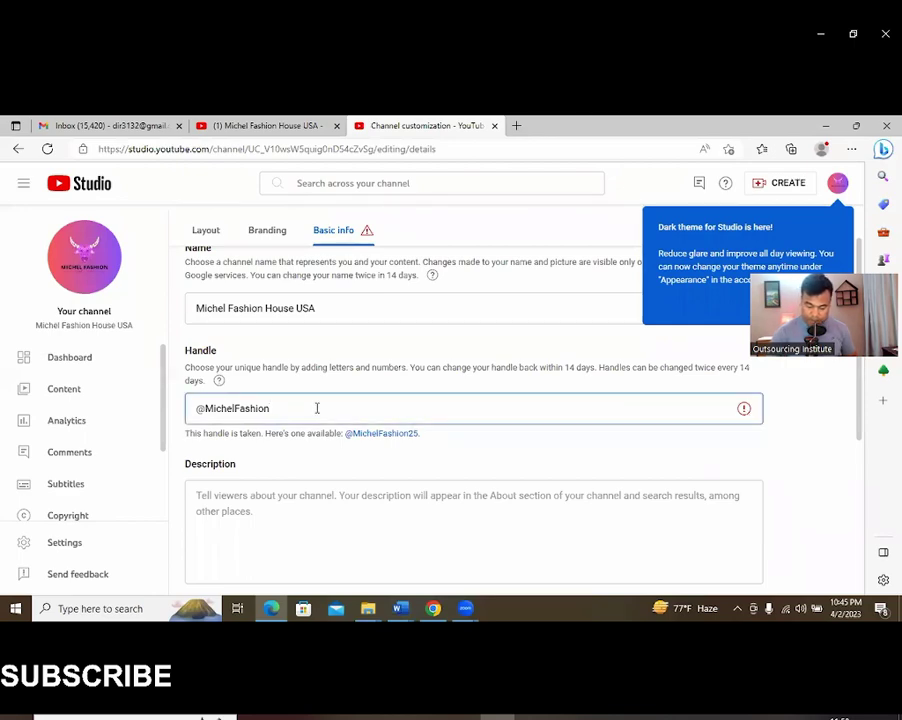
pyautogui.write('77')
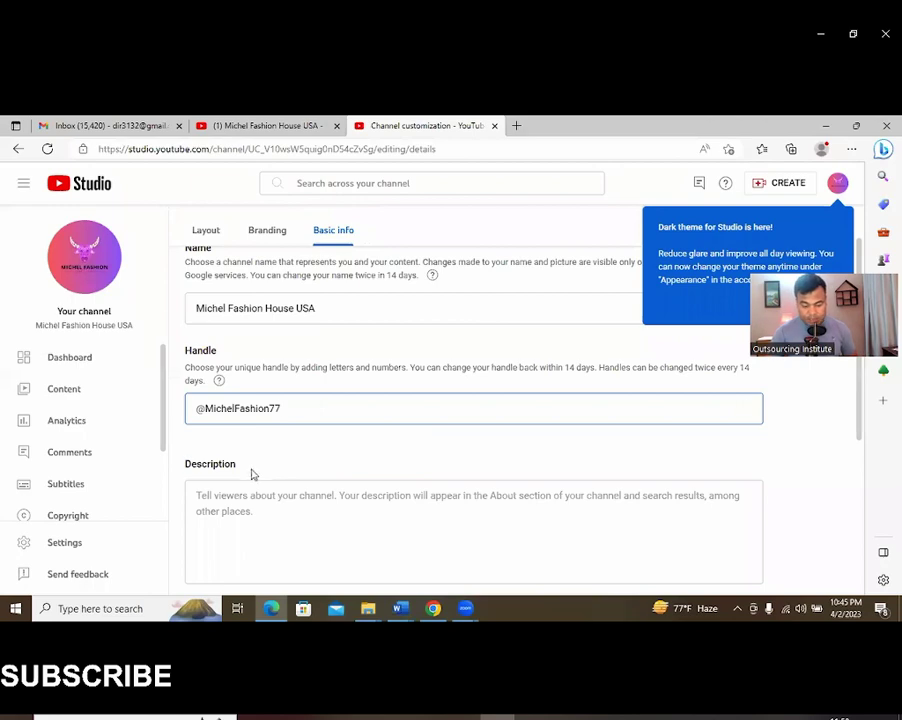
pyautogui.moveTo(746, 412)
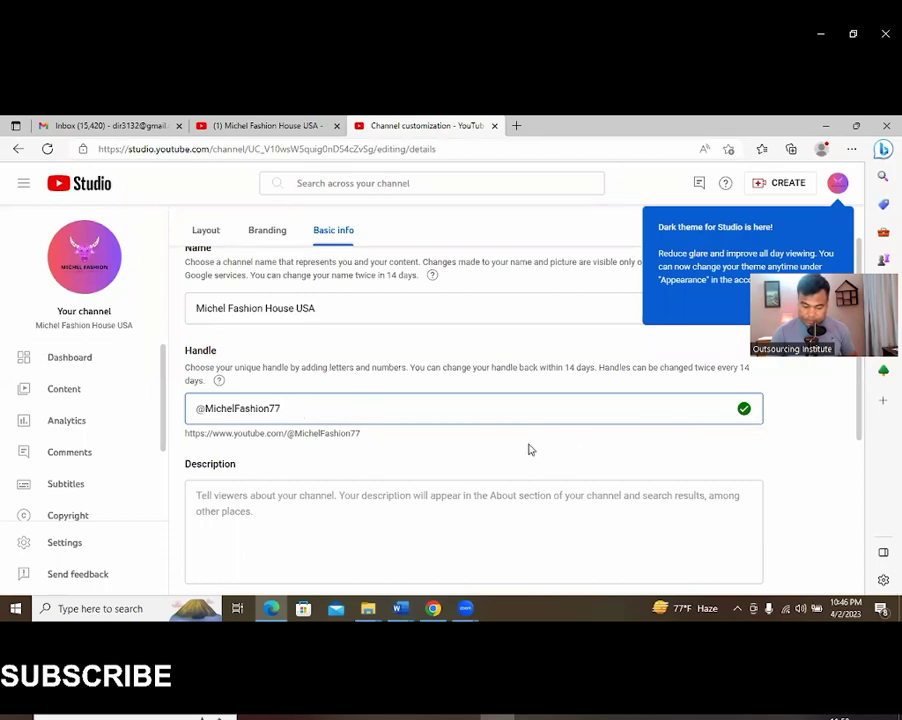
pyautogui.click(517, 126)
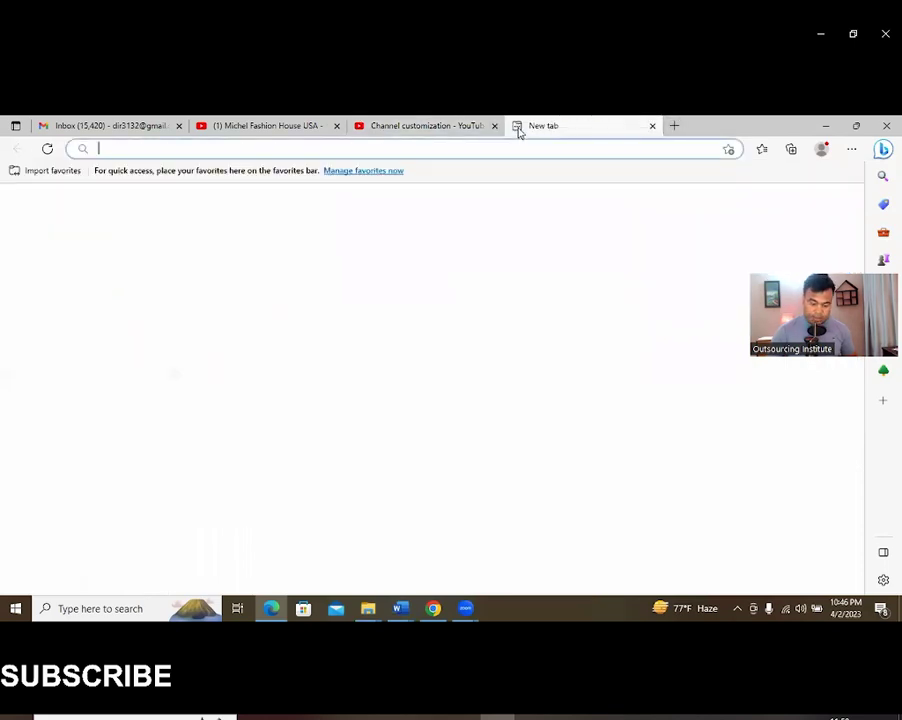
pyautogui.write('you')
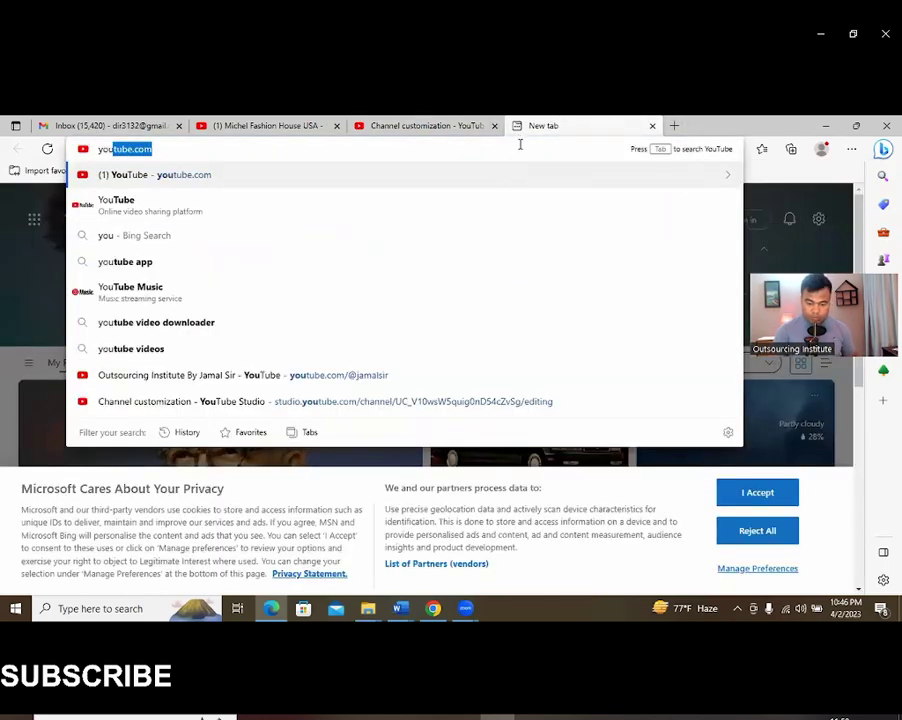
pyautogui.write('tube.com/')
pyautogui.write('@')
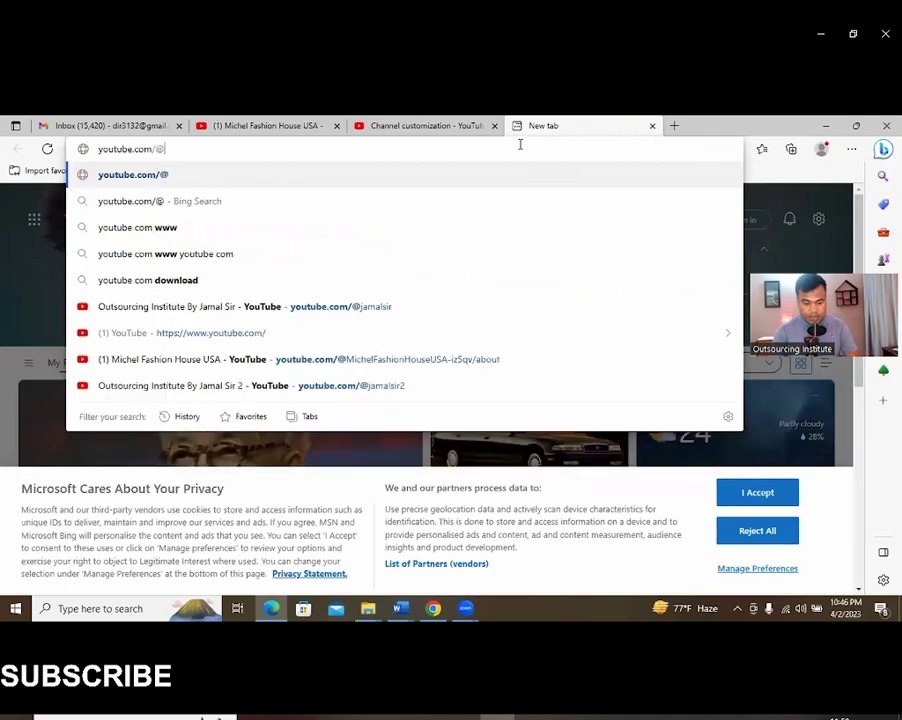
pyautogui.write('michelfas')
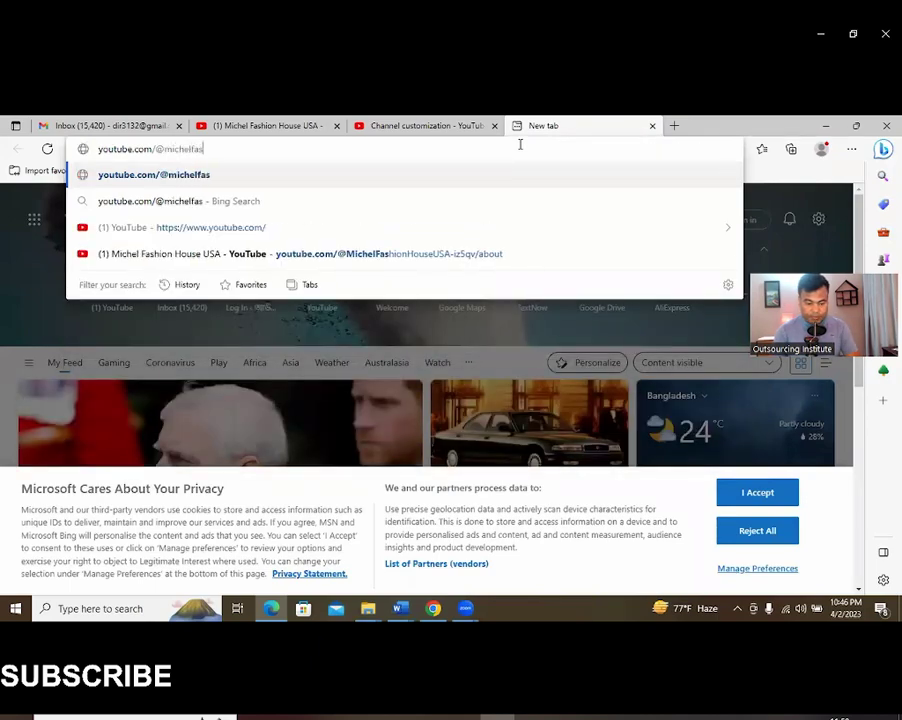
pyautogui.write('hion77')
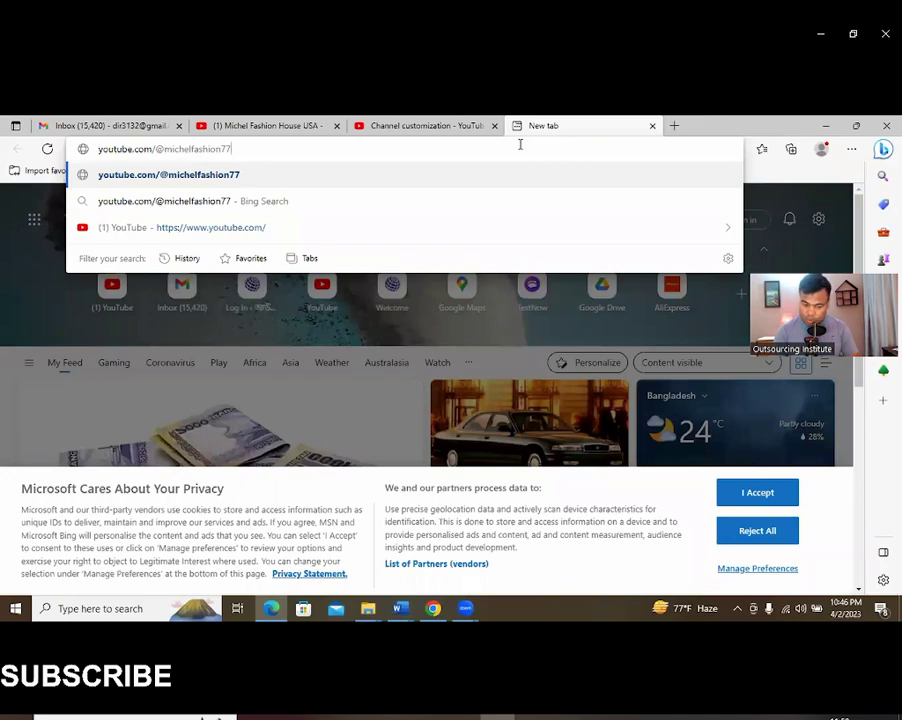
pyautogui.press('Return')
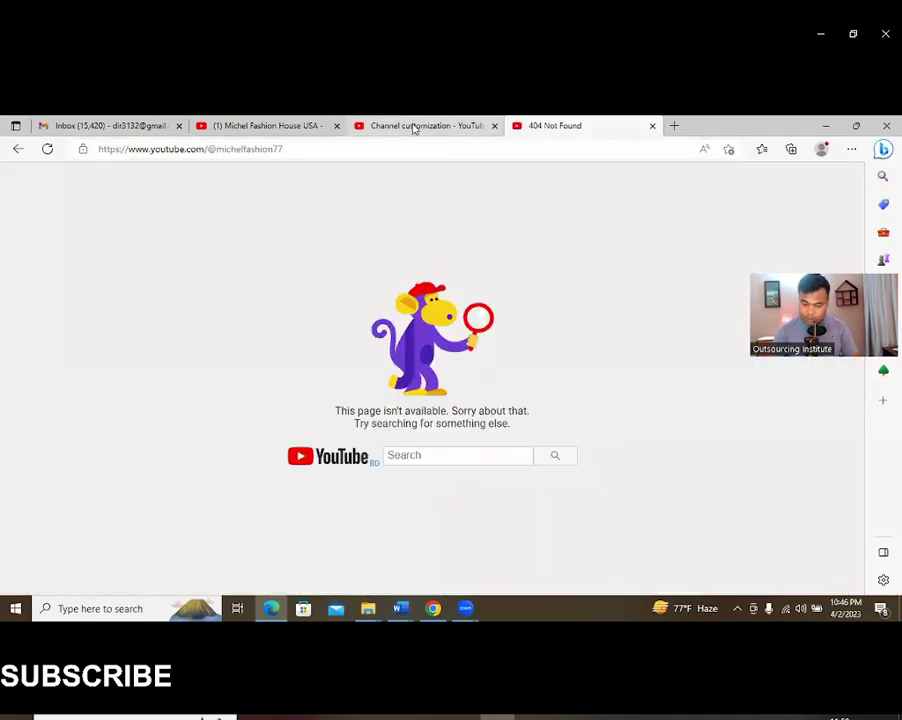
# - Return to the Channel customization page and begin the channel description with "We are a USA based fashion brand."
pyautogui.click(414, 126)
pyautogui.click(368, 403)
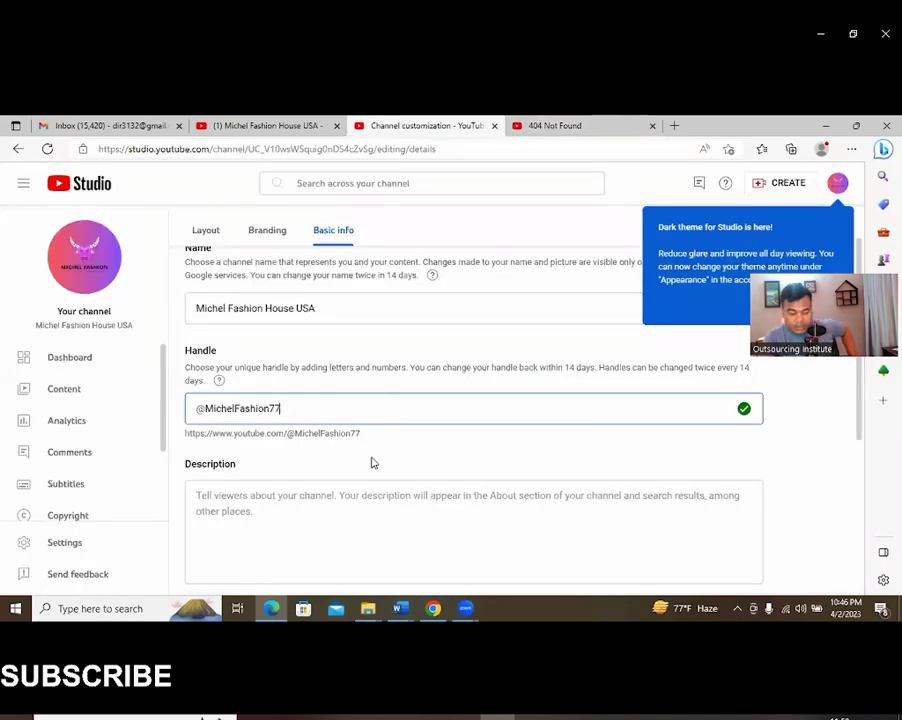
pyautogui.scroll(-1, 399, 456)
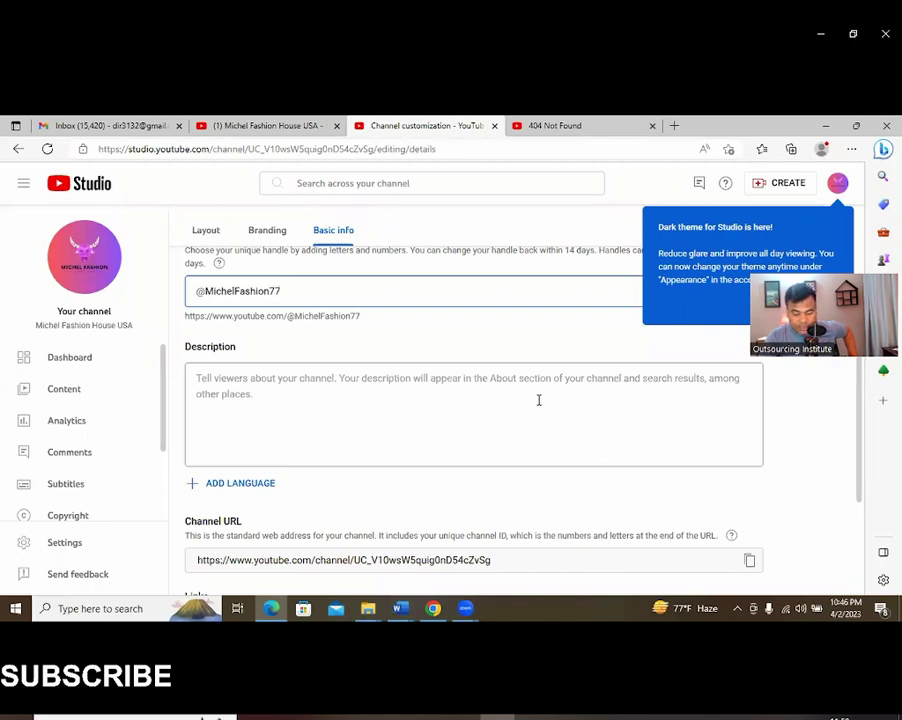
pyautogui.click(341, 393)
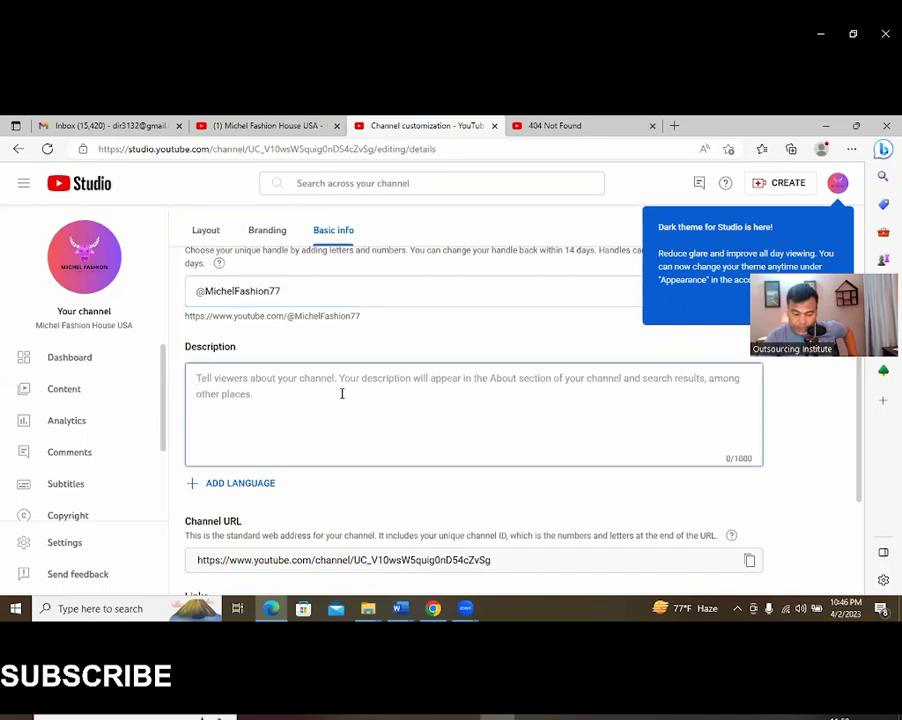
pyautogui.click(331, 494)
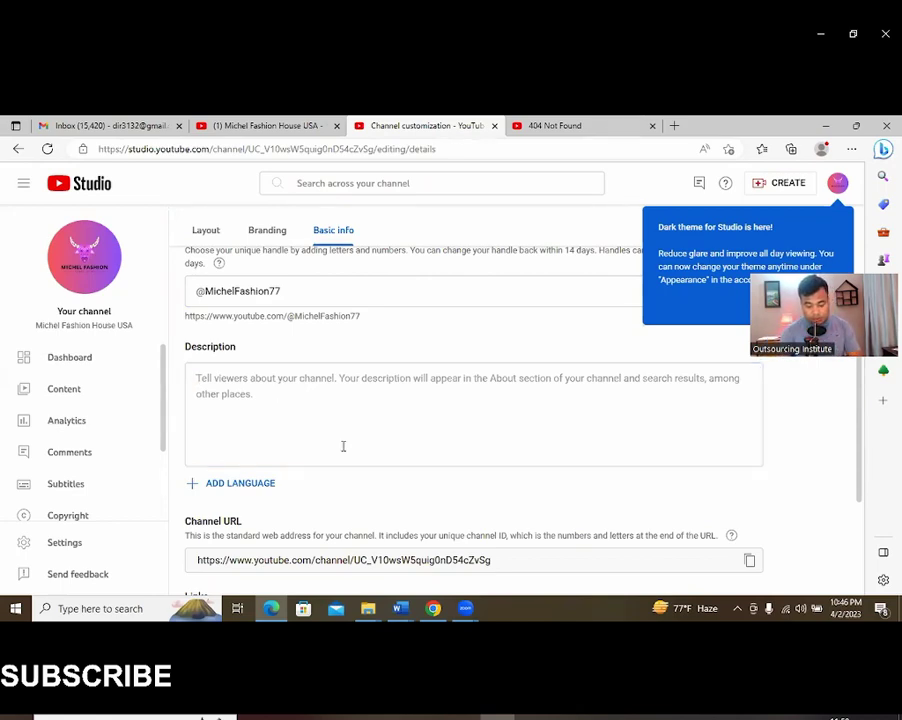
pyautogui.click(389, 386)
pyautogui.write('We')
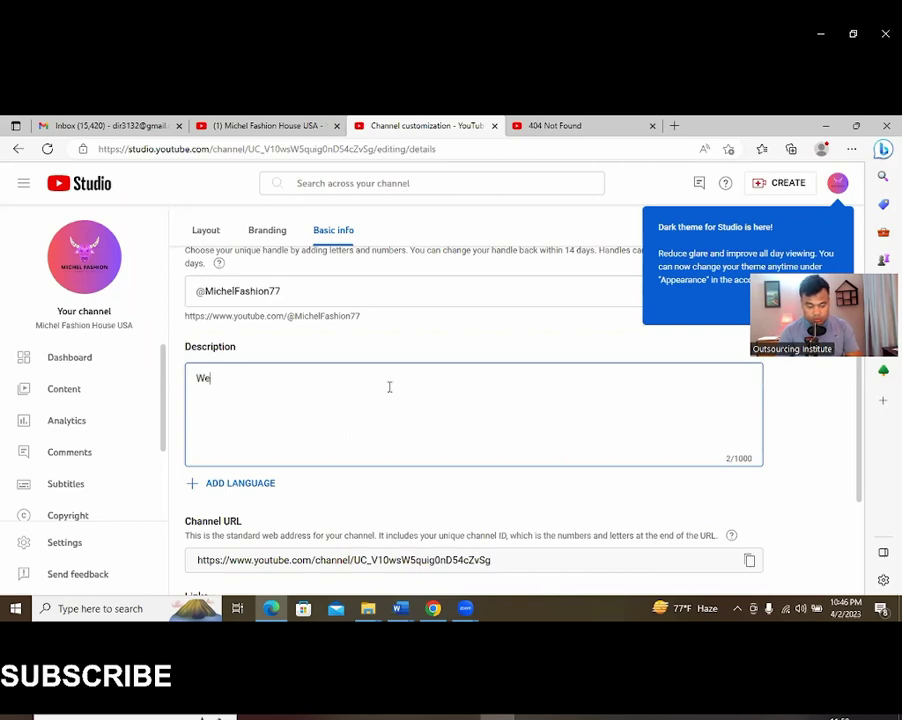
pyautogui.write(' are a U')
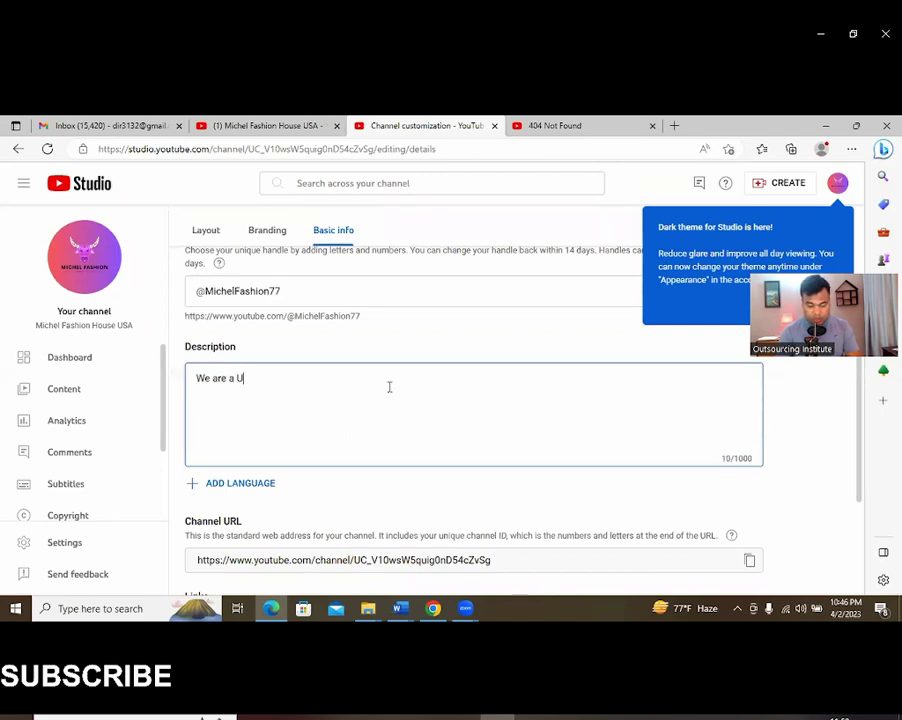
pyautogui.write('SA base')
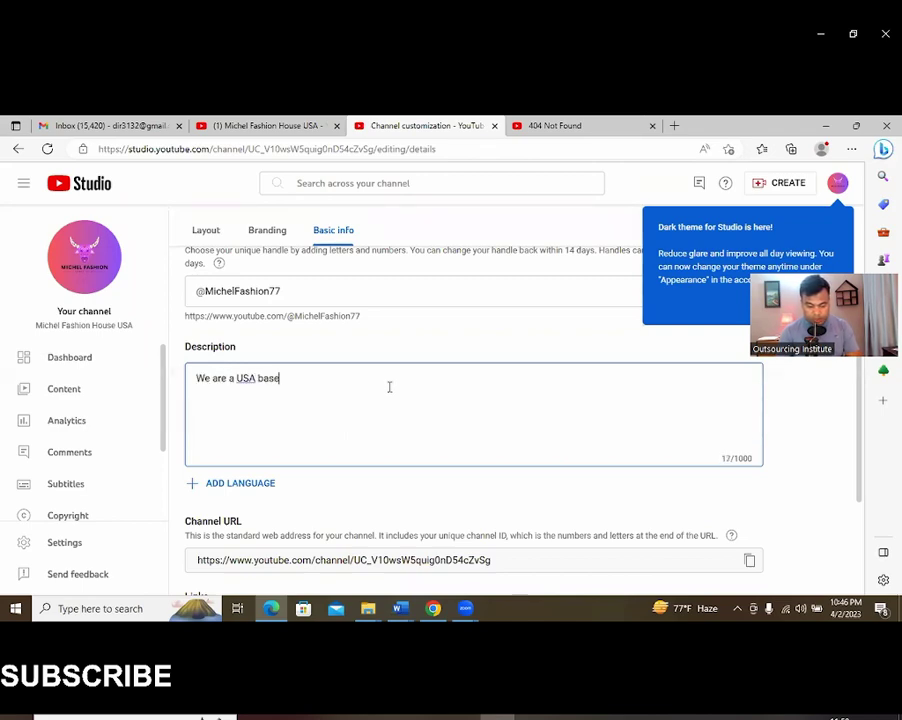
pyautogui.write('d fashion b')
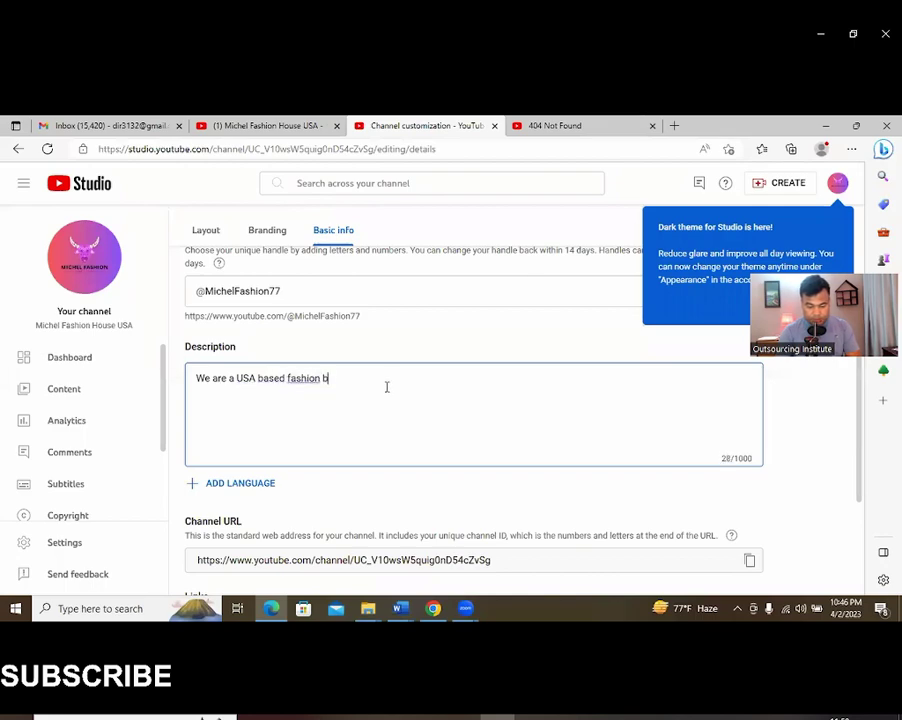
pyautogui.write('rand.')
pyautogui.press('Return')
pyautogui.press('Return')
# - Add the sentence "We produce all kinds of Ladies and Gents wear." to the channel description
pyautogui.write('We')
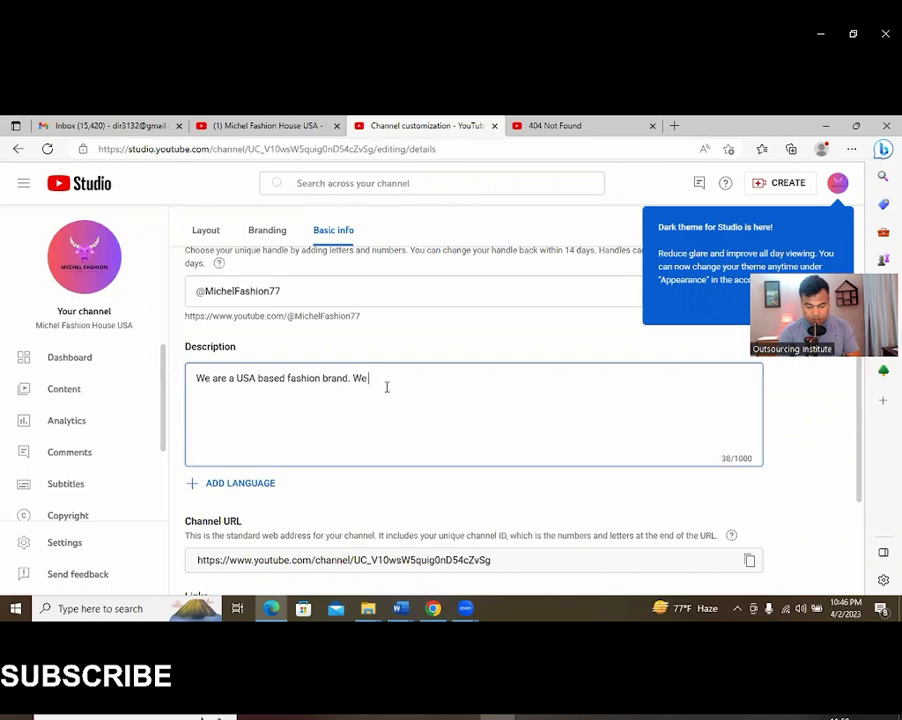
pyautogui.write(' produce')
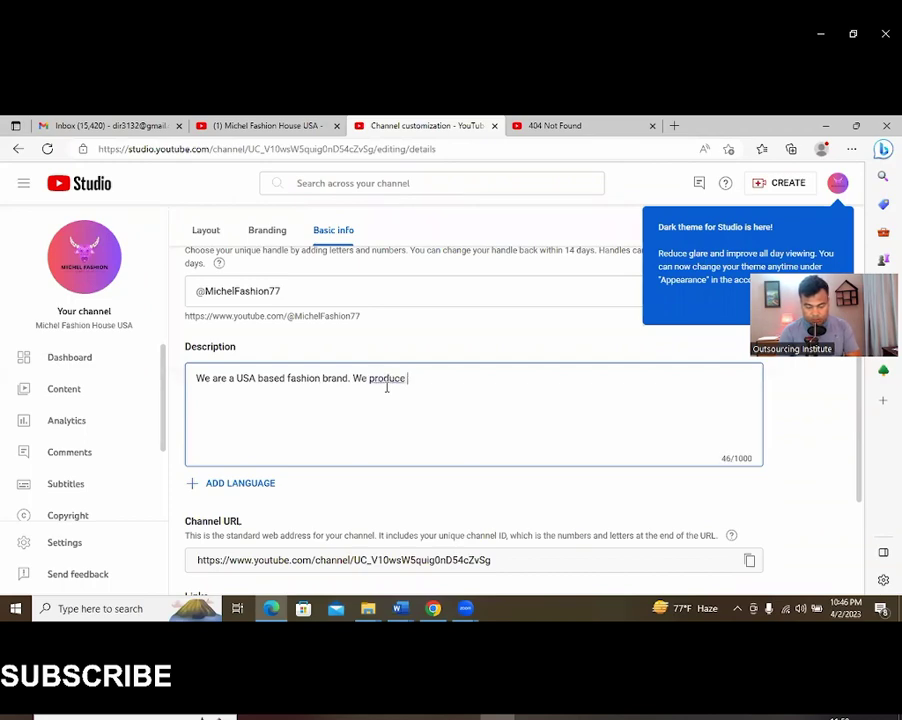
pyautogui.press('BackSpace')
pyautogui.press('BackSpace')
pyautogui.press('BackSpace')
pyautogui.press('BackSpace')
pyautogui.write('uce all ki')
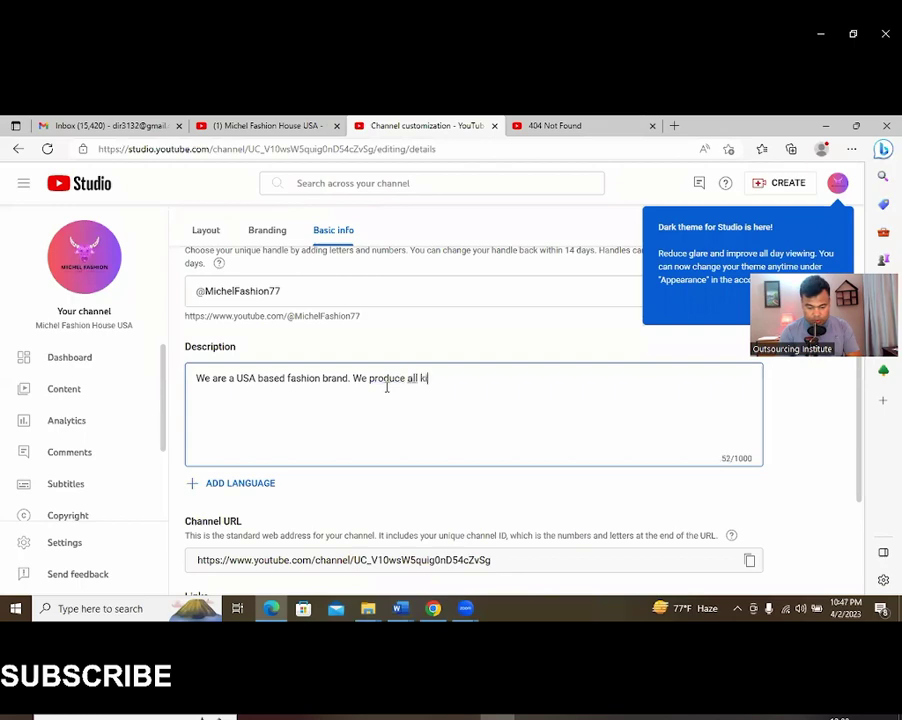
pyautogui.write('nds of ')
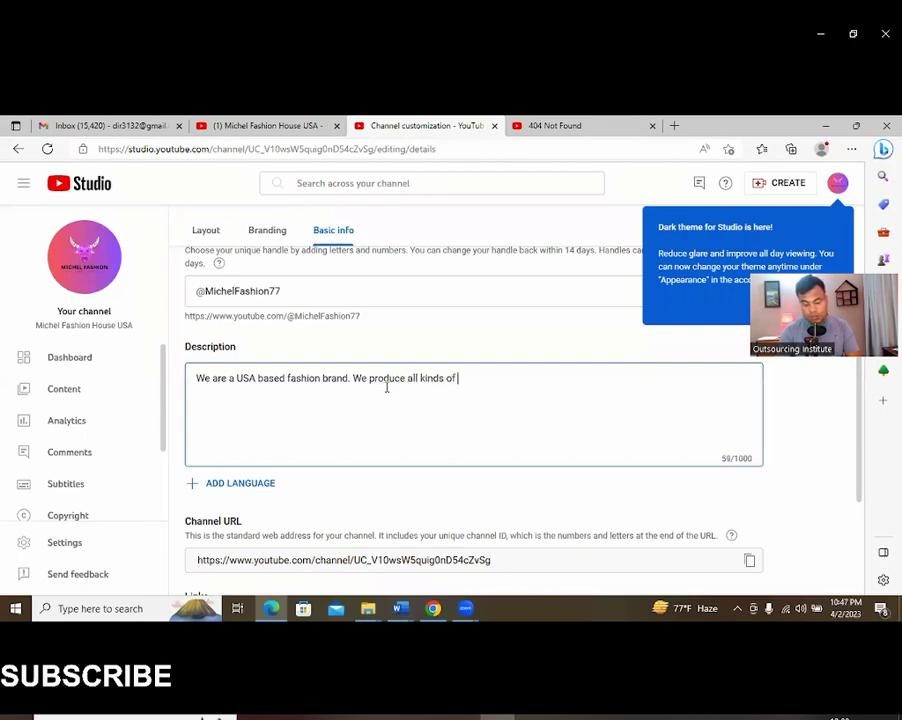
pyautogui.write('w')
pyautogui.press('BackSpace')
pyautogui.write('Ladie')
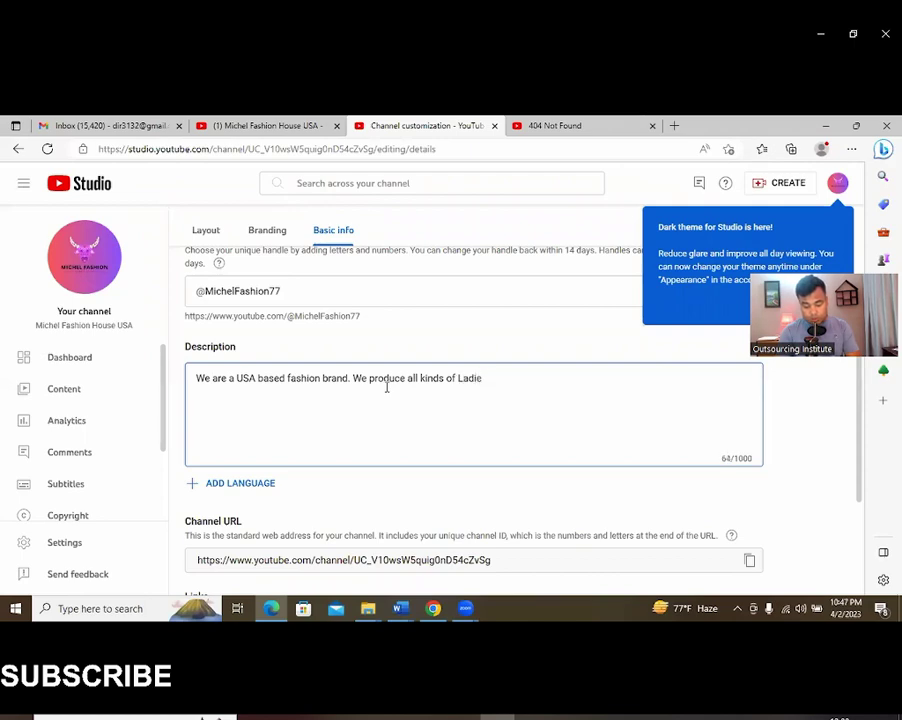
pyautogui.write('s and Ge')
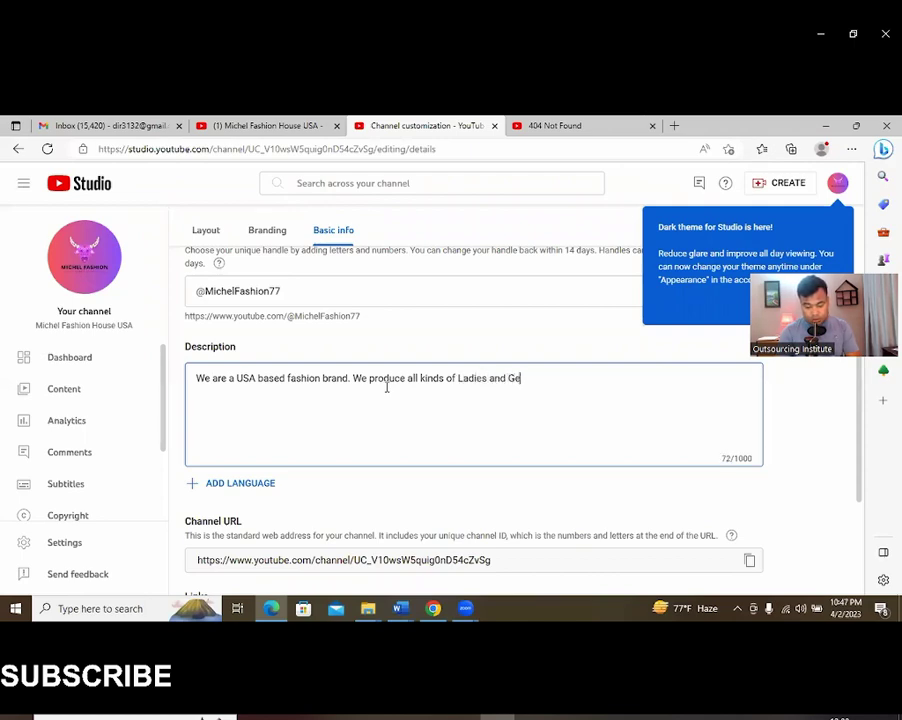
pyautogui.write('nts wear.')
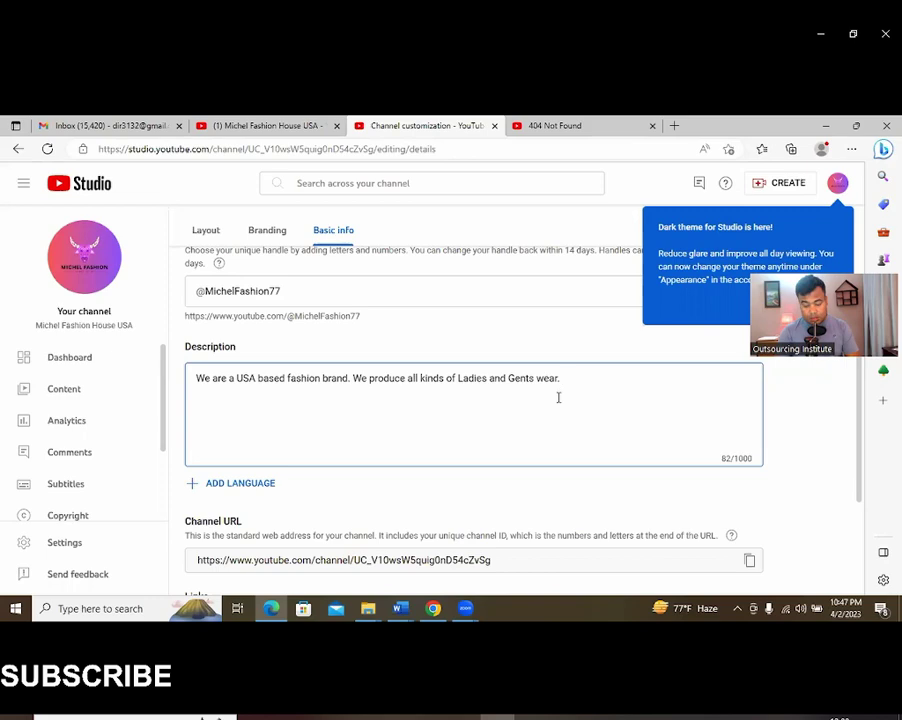
# - Continue the channel description with "Quality is our main motto"
pyautogui.write('Quality ')
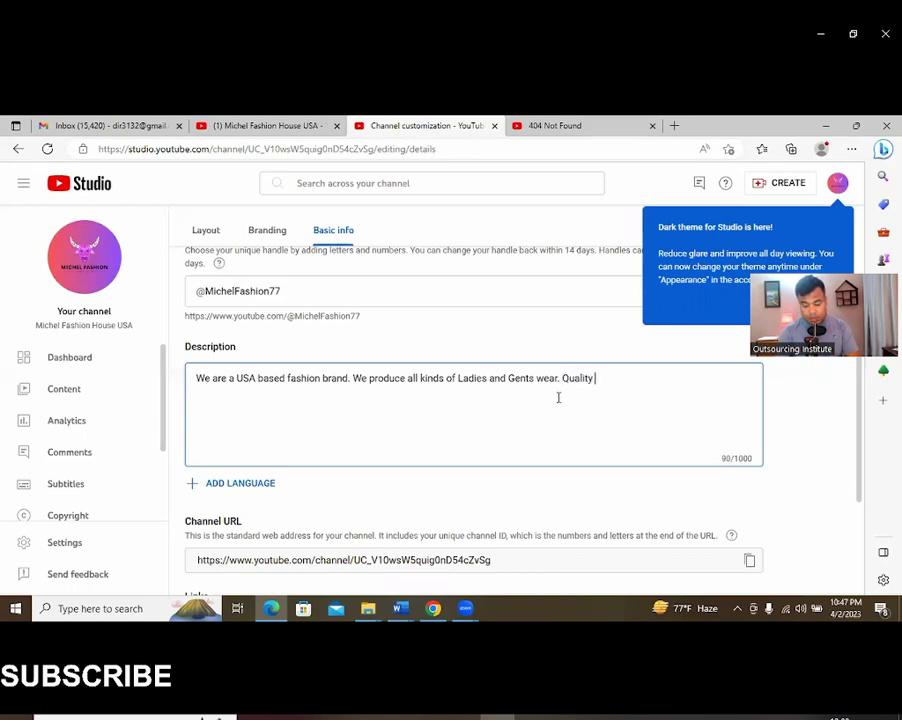
pyautogui.write('is our m')
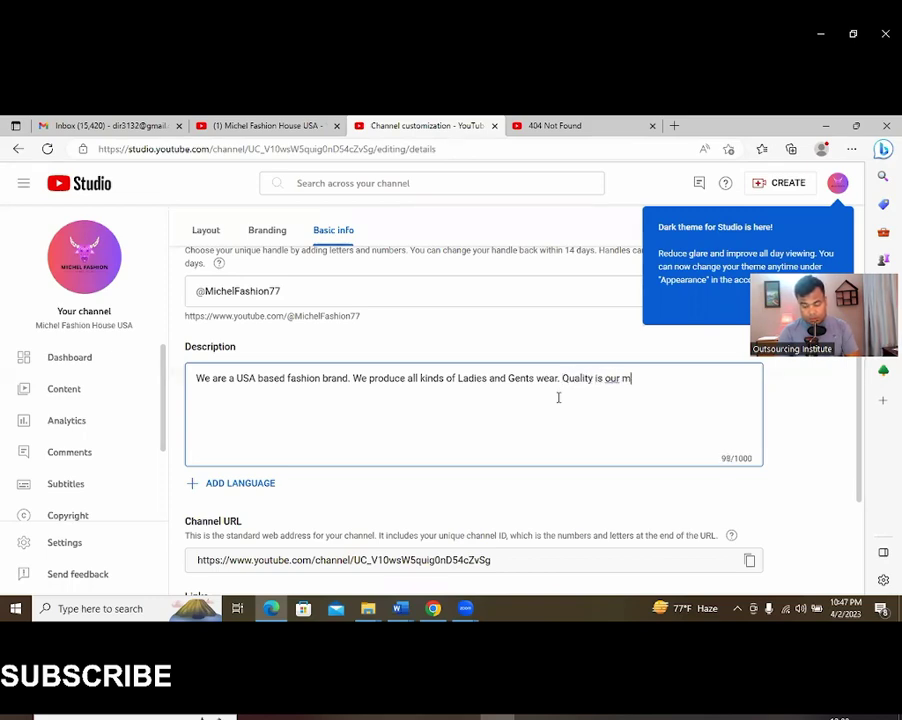
pyautogui.write('ain motto')
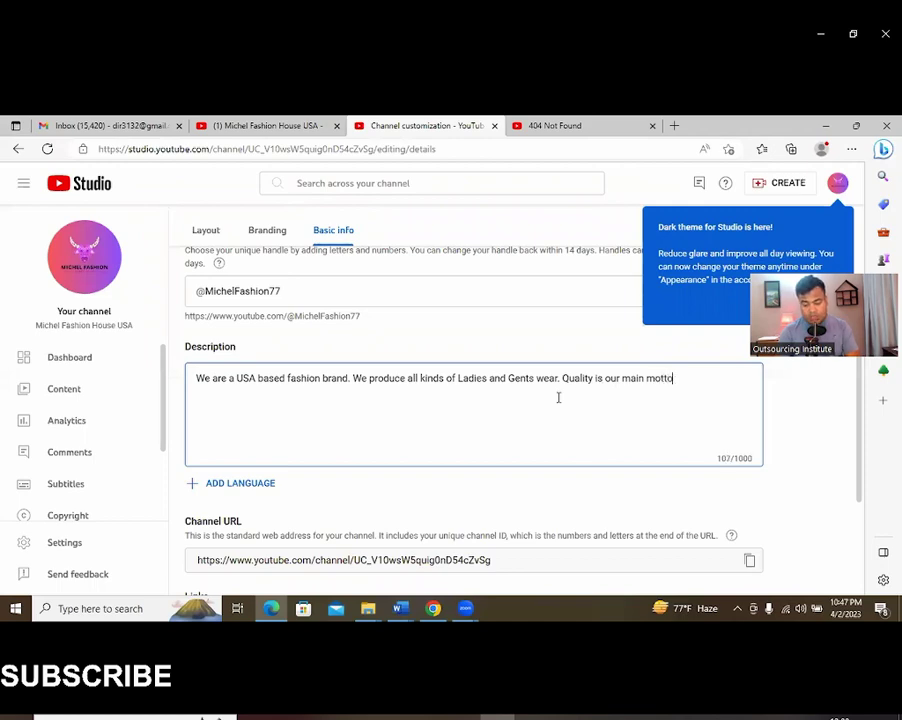
pyautogui.write('. ;aldjf;lksdff;lkadf a;sl')
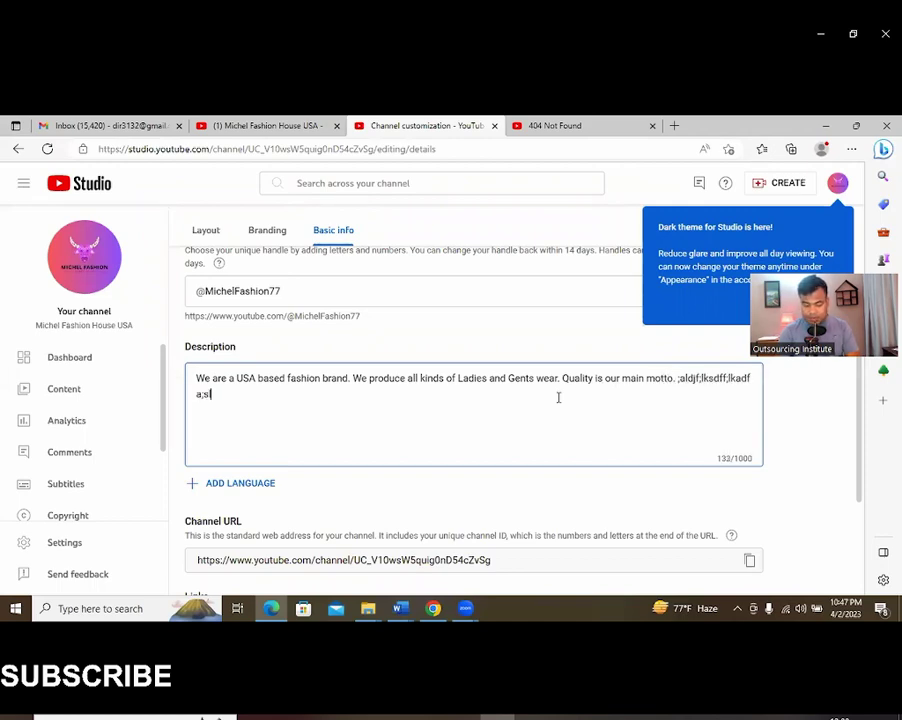
pyautogui.write('dfjadfklas;ldfjka;sdfkljasd;flk as;dlfka;sldfa;lfk')
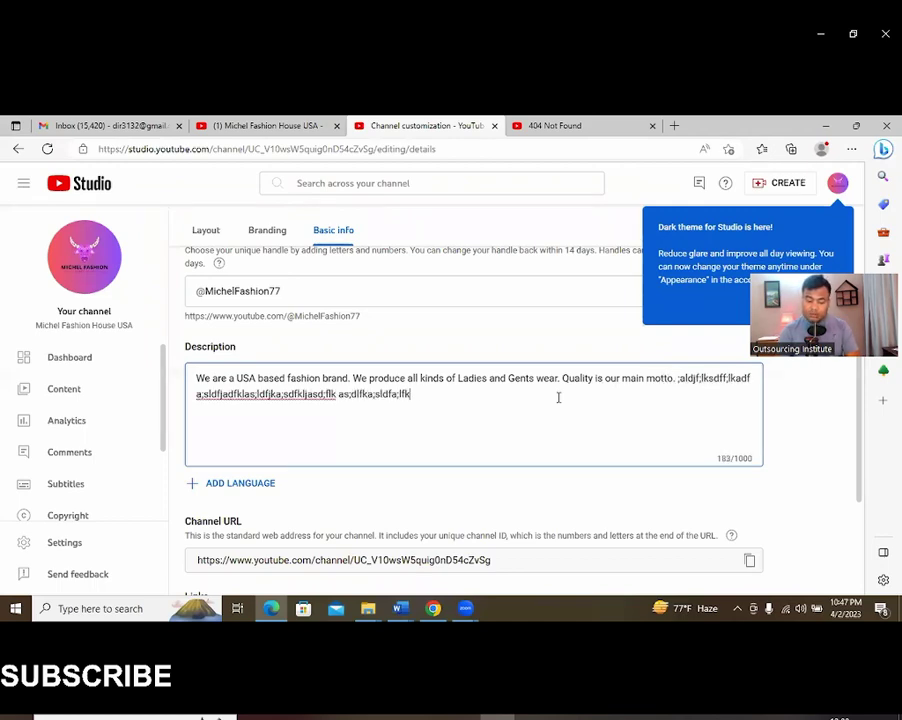
pyautogui.write('a;dflkj ;alsdkf;aslkdfj ;alsdkf;lsd')
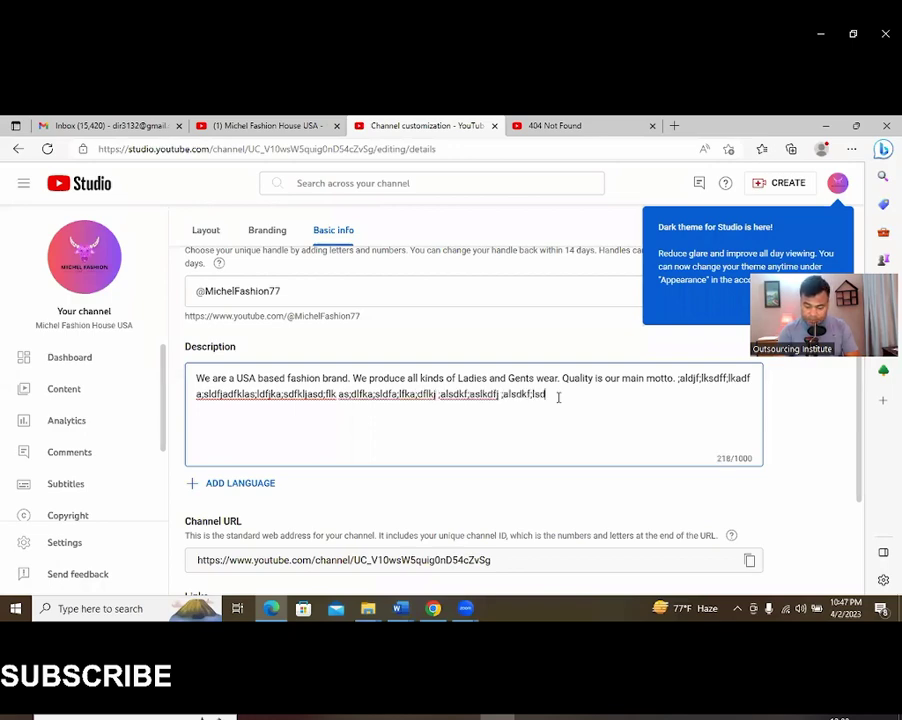
pyautogui.write('fj;lij;lasdjf;lksdjf;k;l')
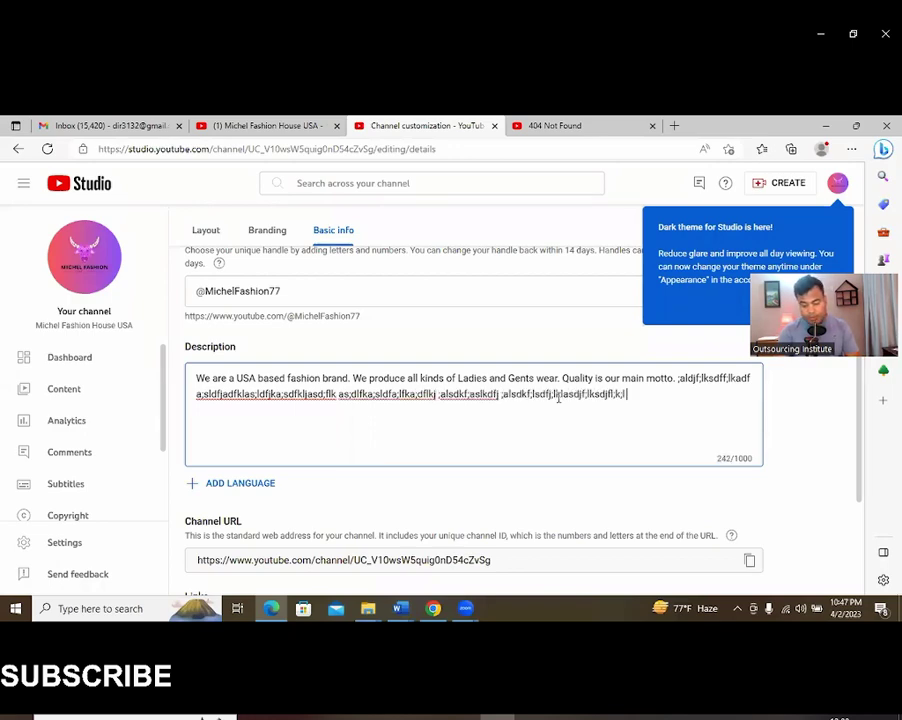
pyautogui.write(' a;sdlfjsdfjl;ldfj;ldfkj;l')
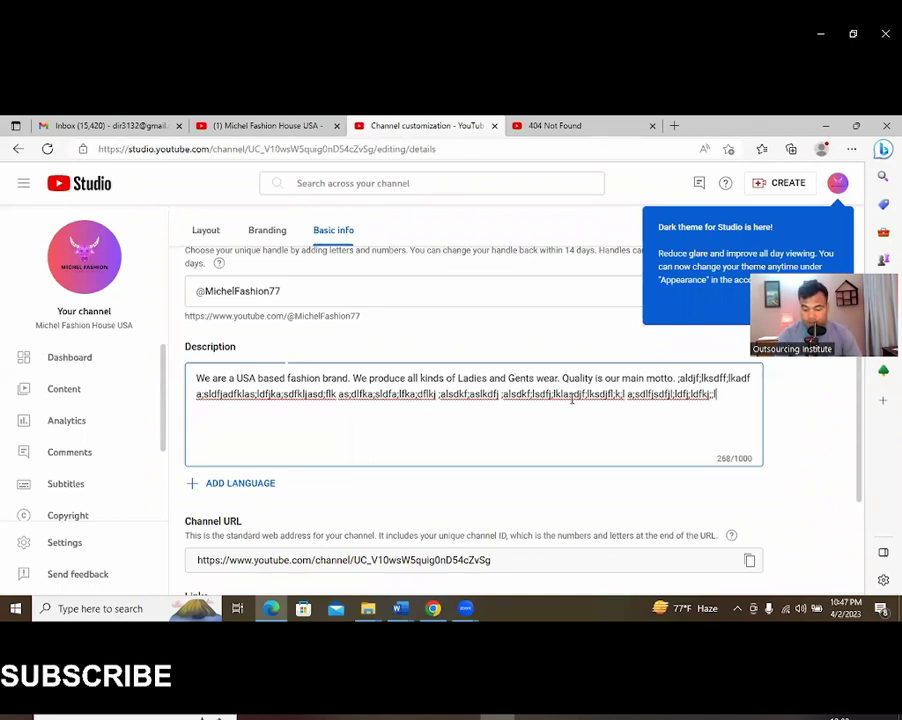
pyautogui.click(678, 379)
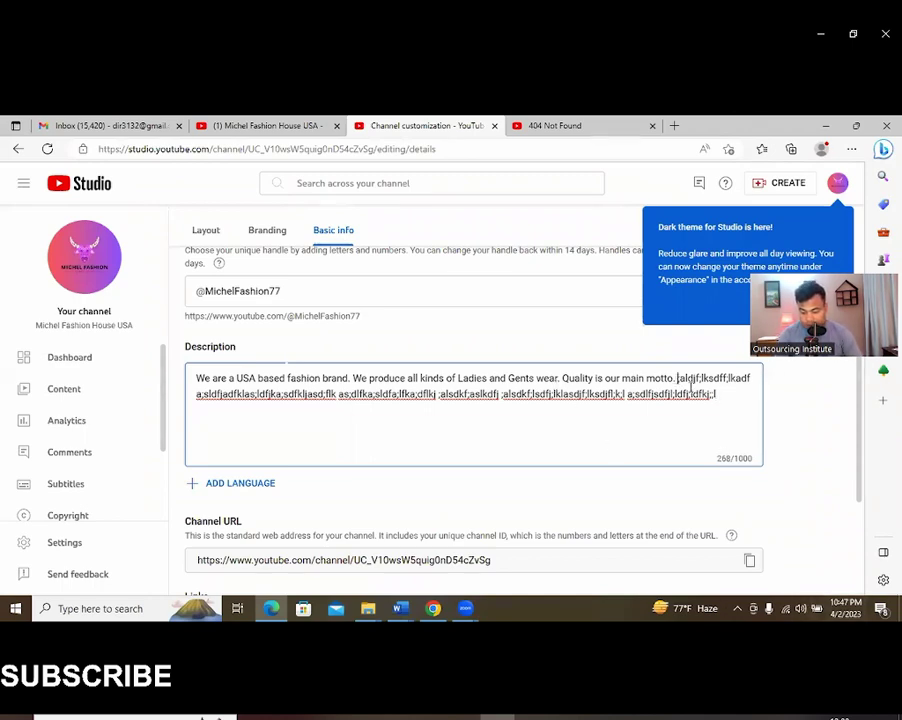
pyautogui.moveTo(678, 379); pyautogui.dragTo(710, 396)
pyautogui.press('BackSpace')
# - Extend the description after the motto with "In this channel you will get or all product video with details info."
pyautogui.write('In this channel you will get or all product video ')
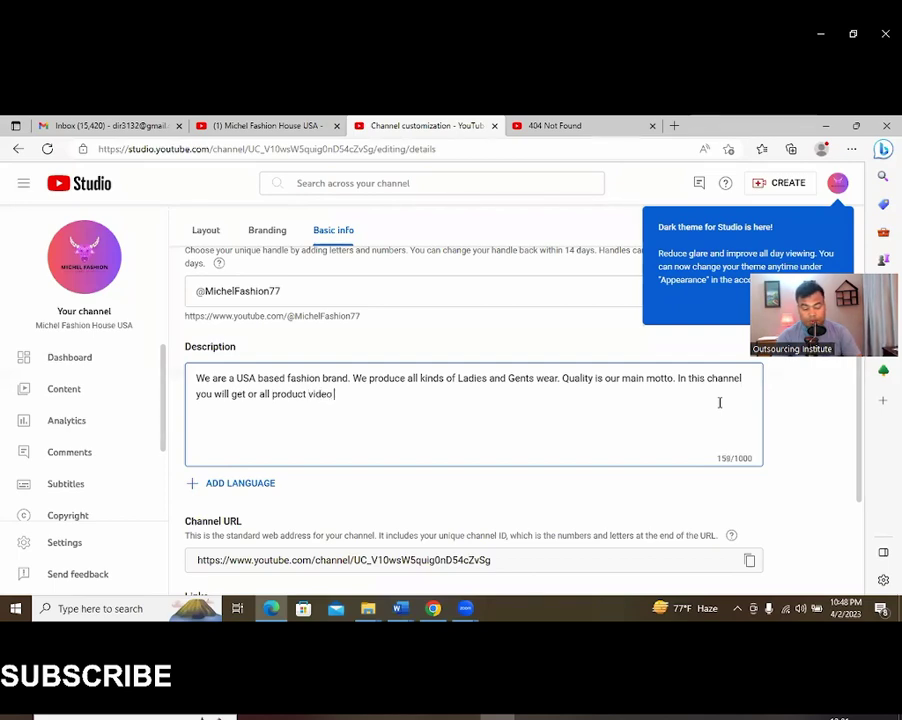
pyautogui.write('with de')
pyautogui.write('tails in')
pyautogui.write('for')
pyautogui.write('.')
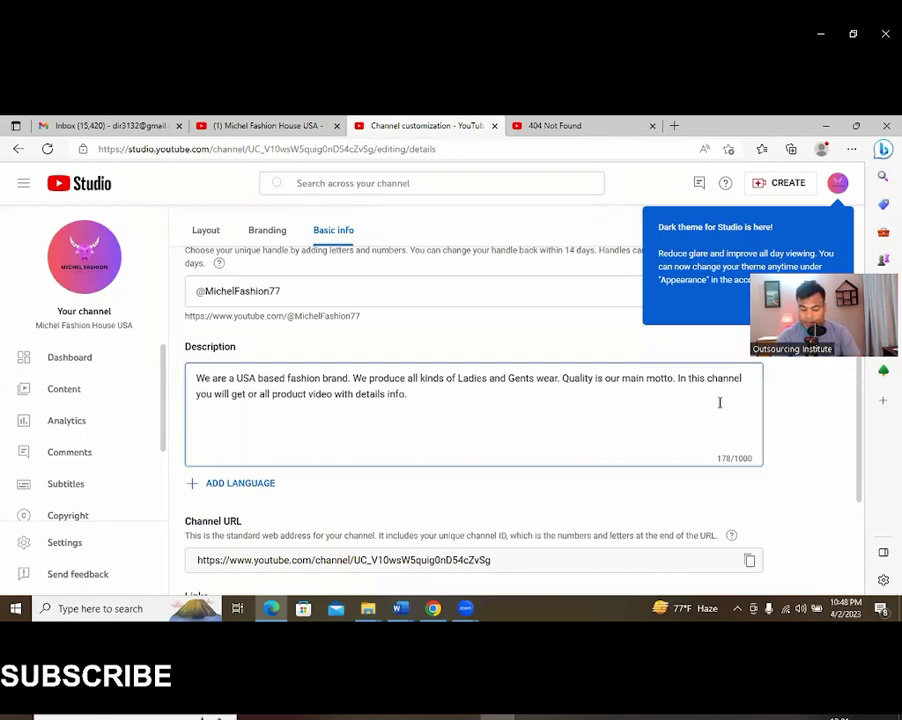
# - Start a new line in the channel description reading "Everyday we upload video for you"
pyautogui.press('Return')
pyautogui.write('Every')
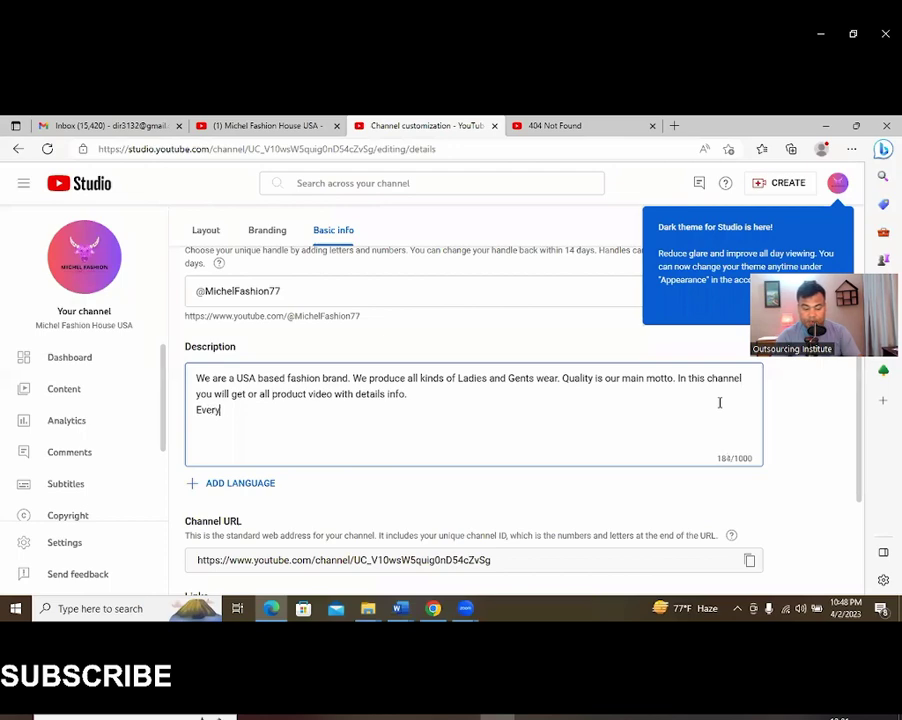
pyautogui.write('day we upload vid')
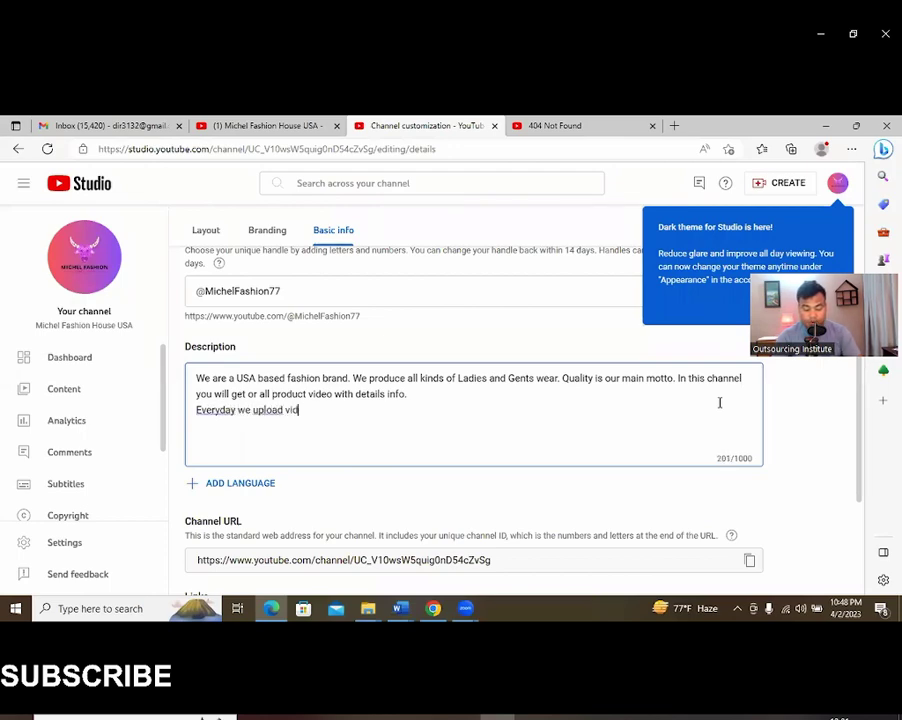
pyautogui.write('eo for you')
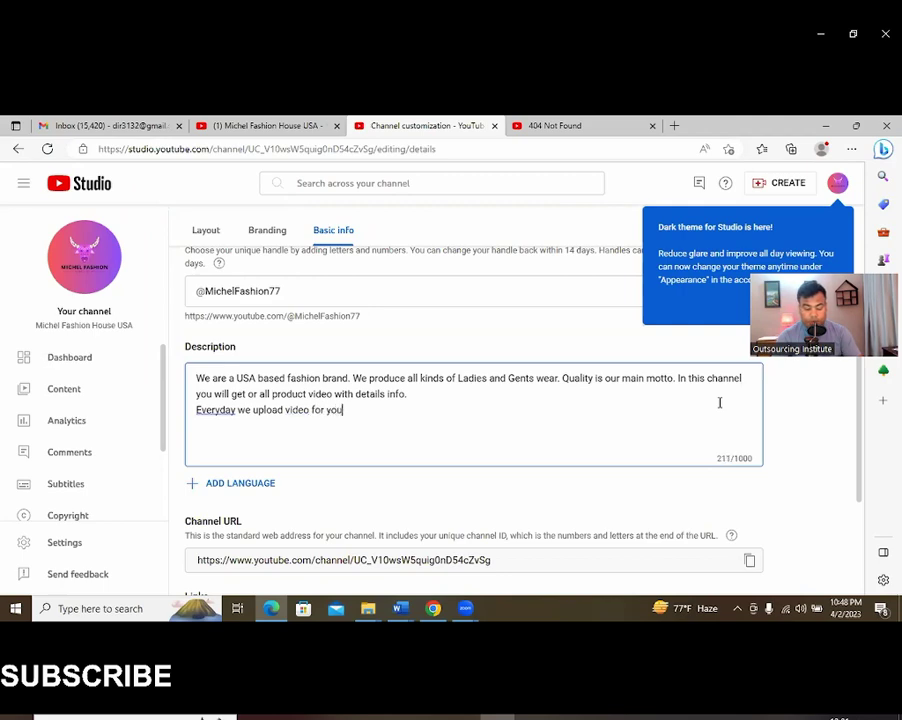
# - Finish the channel description with "Pls watch video and comments." and review the complete text
pyautogui.write('. Pl')
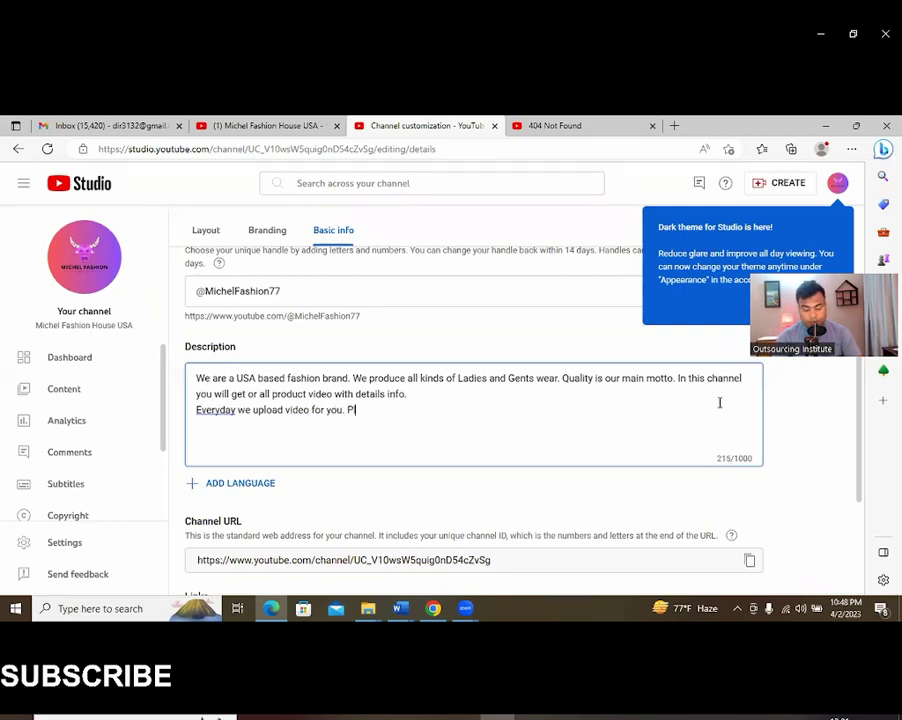
pyautogui.write('s li')
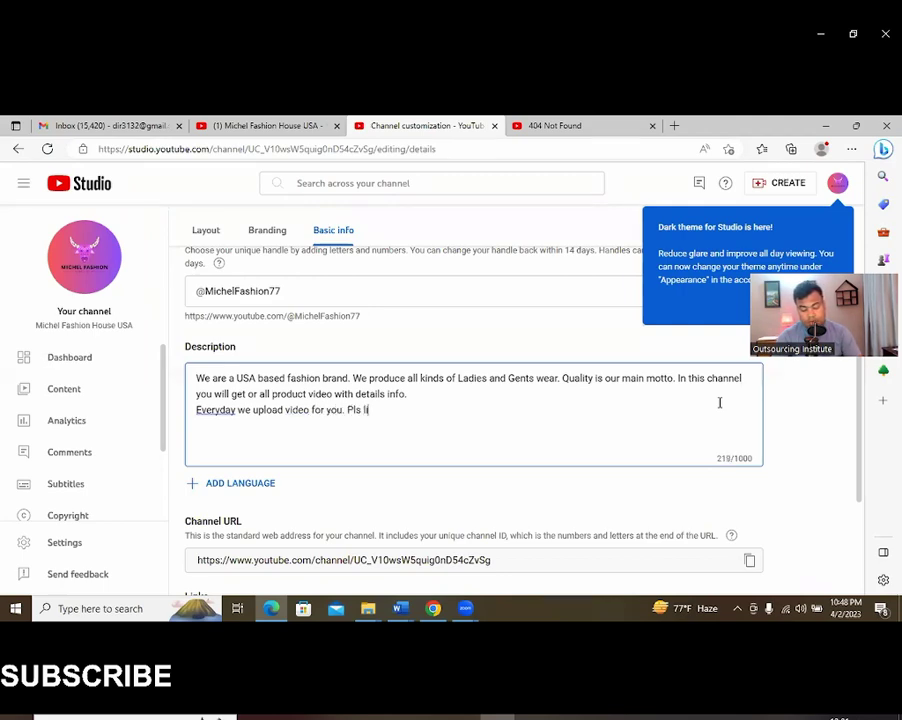
pyautogui.press('BackSpace')
pyautogui.press('BackSpace')
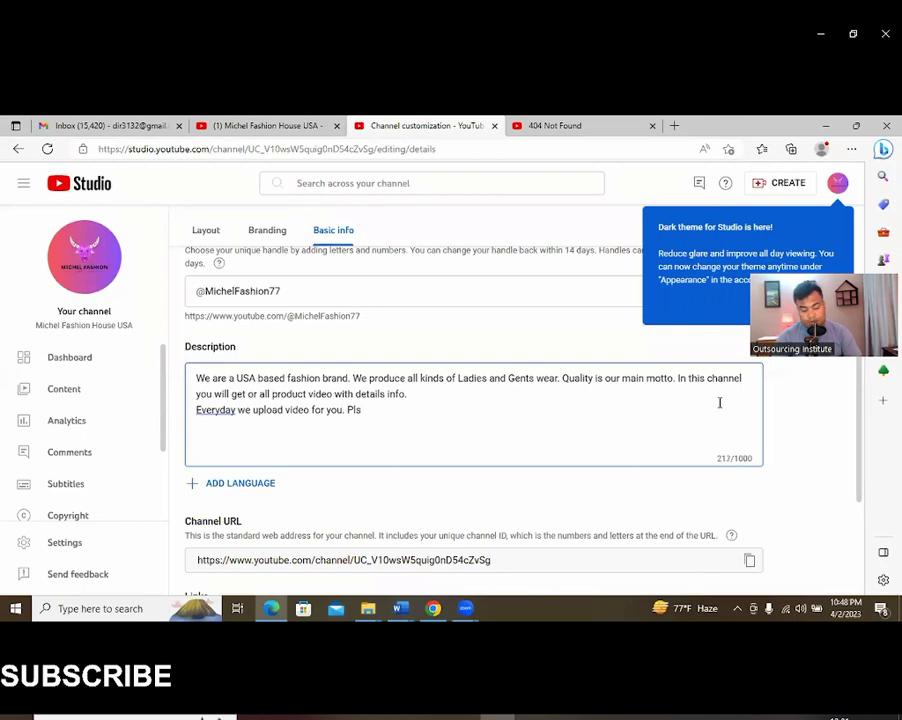
pyautogui.write('Comm')
pyautogui.press('BackSpace')
pyautogui.press('BackSpace')
pyautogui.press('BackSpace')
pyautogui.press('BackSpace')
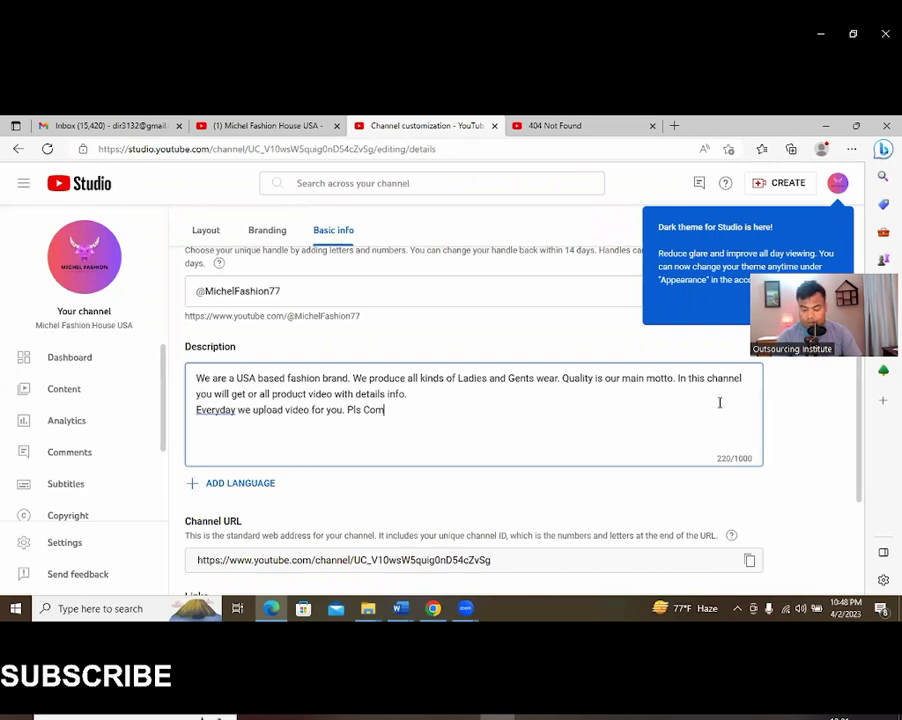
pyautogui.write('wat')
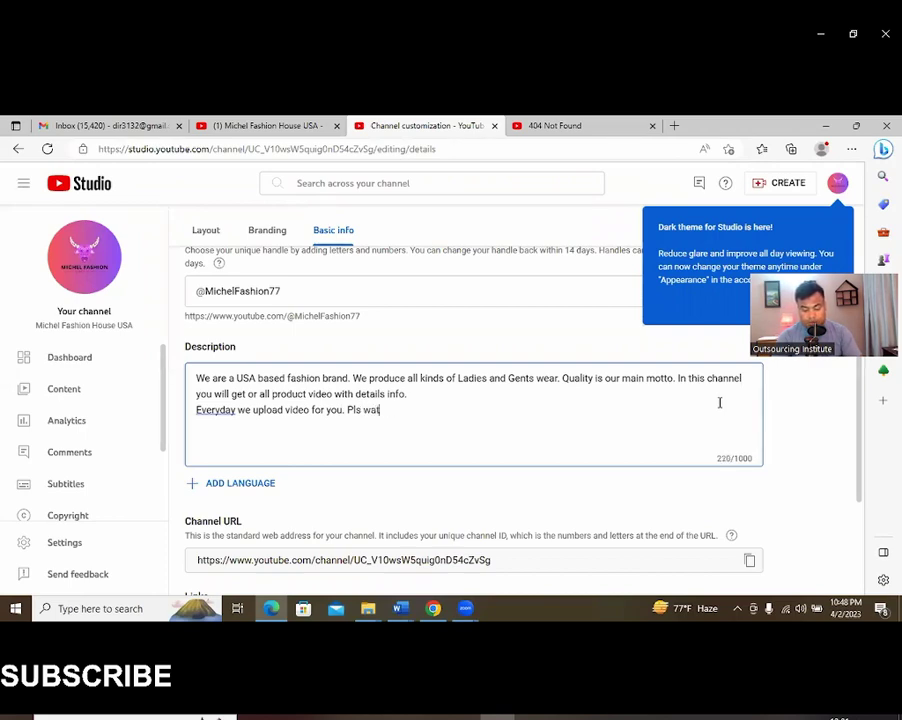
pyautogui.write('ch video and com')
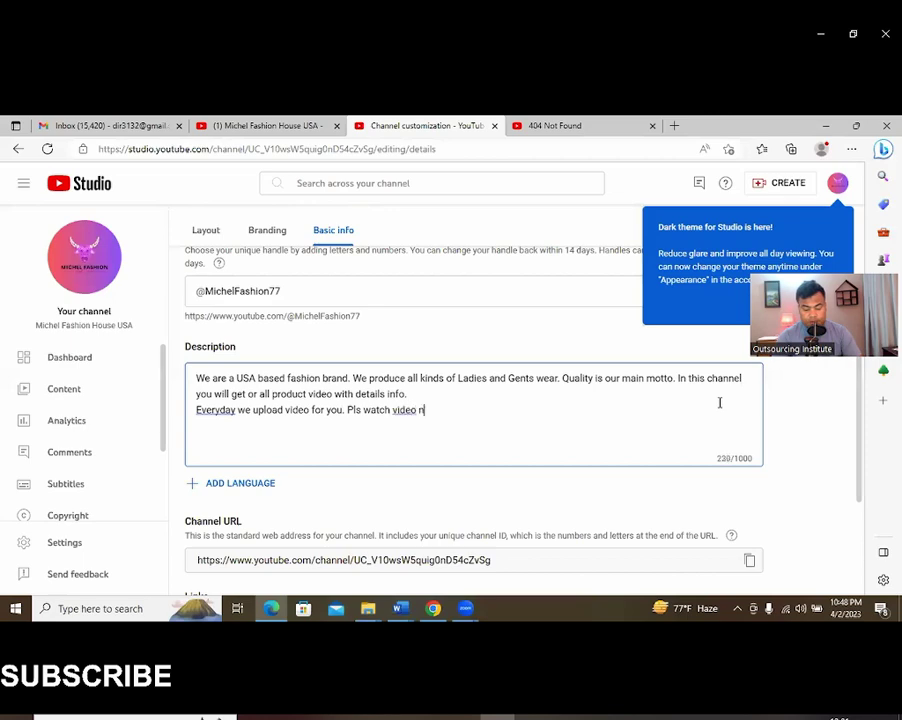
pyautogui.write('ments.')
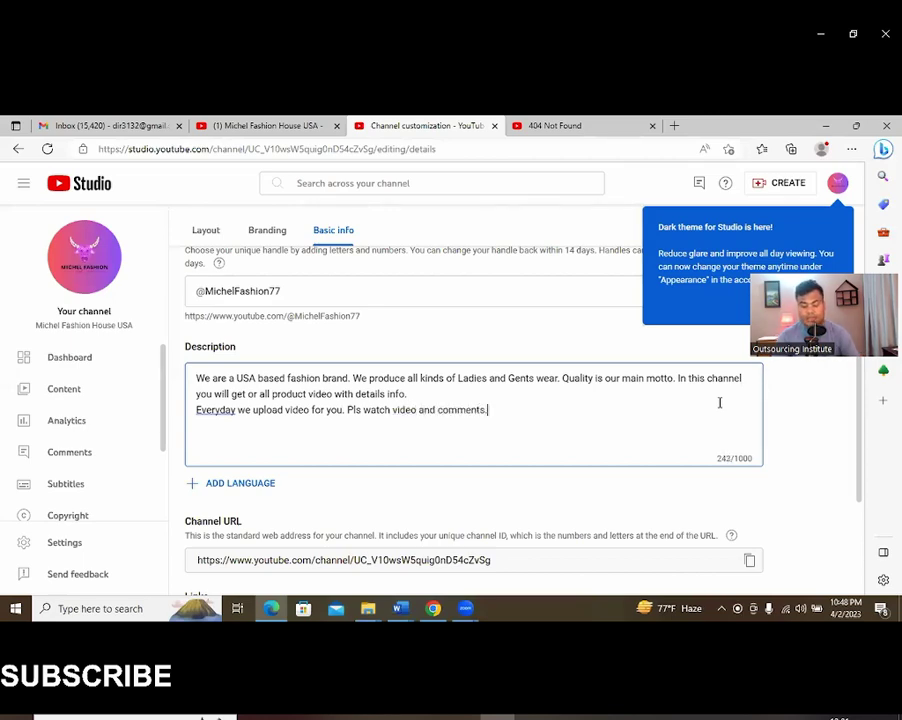
pyautogui.moveTo(196, 378); pyautogui.dragTo(549, 421)
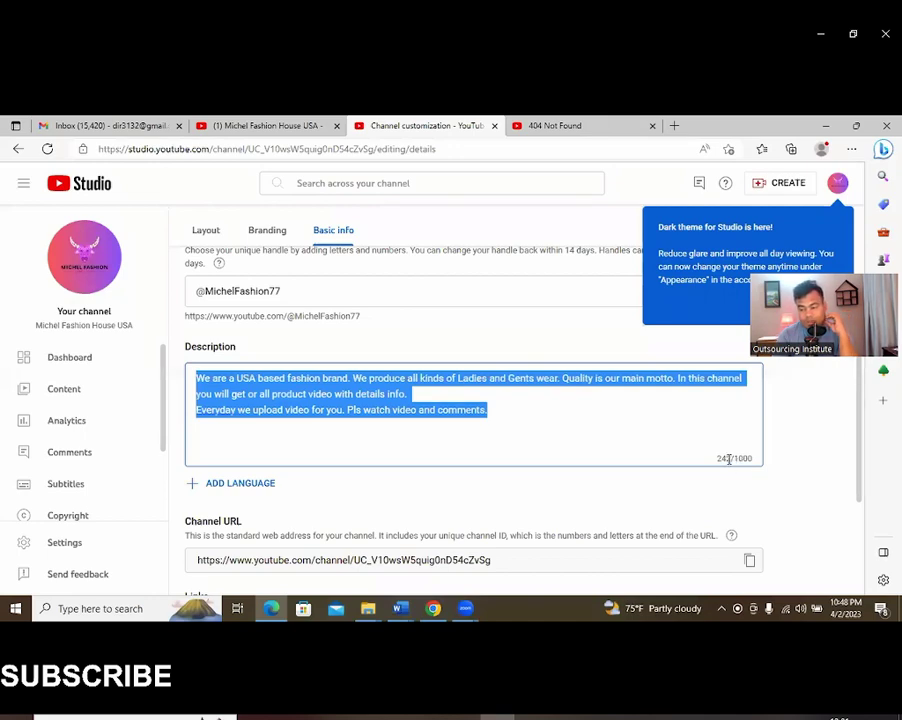
pyautogui.click(497, 414)
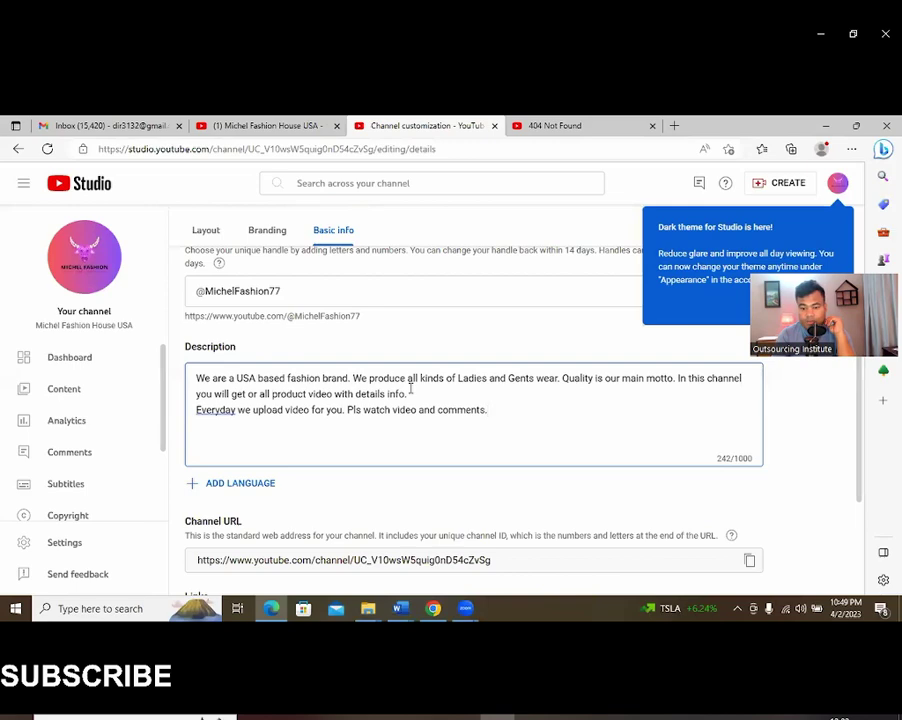
# - Pause the video in Media Player and minimize the player to reveal the file window
pyautogui.moveTo(532, 66)
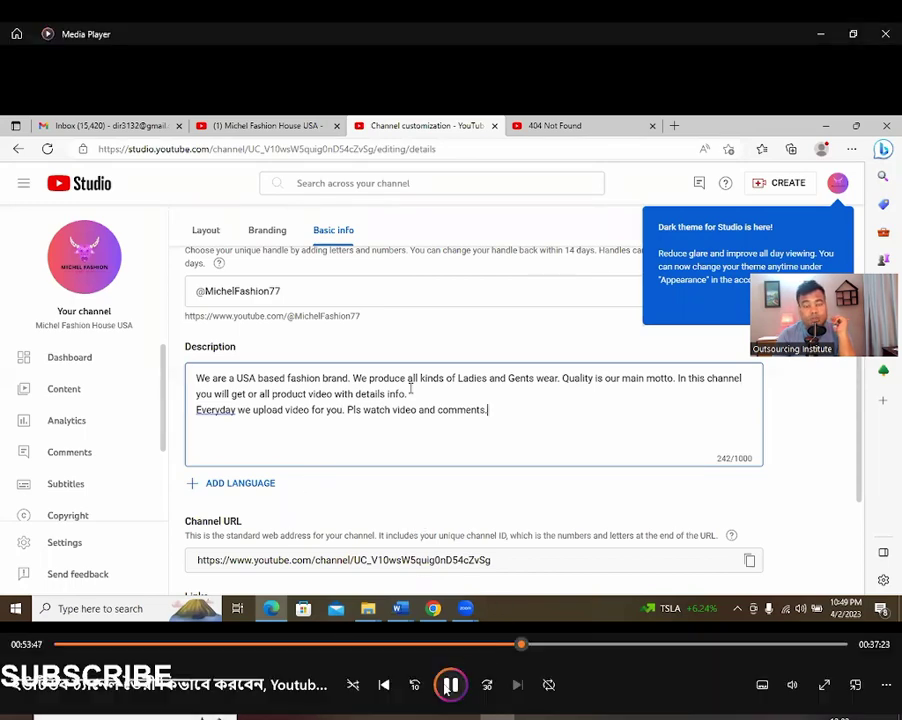
pyautogui.press('space')
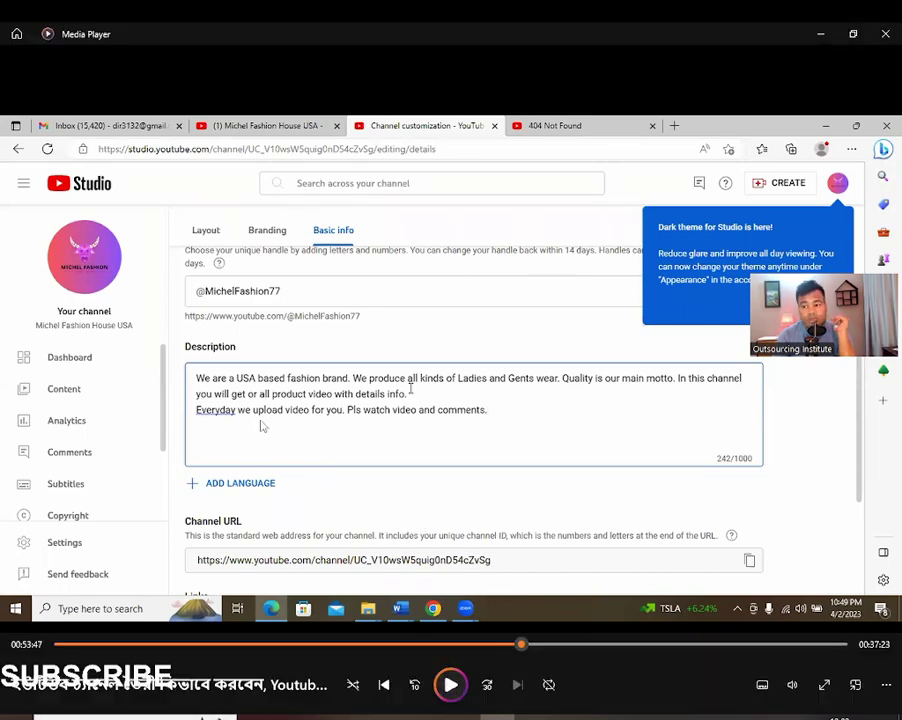
pyautogui.click(822, 33)
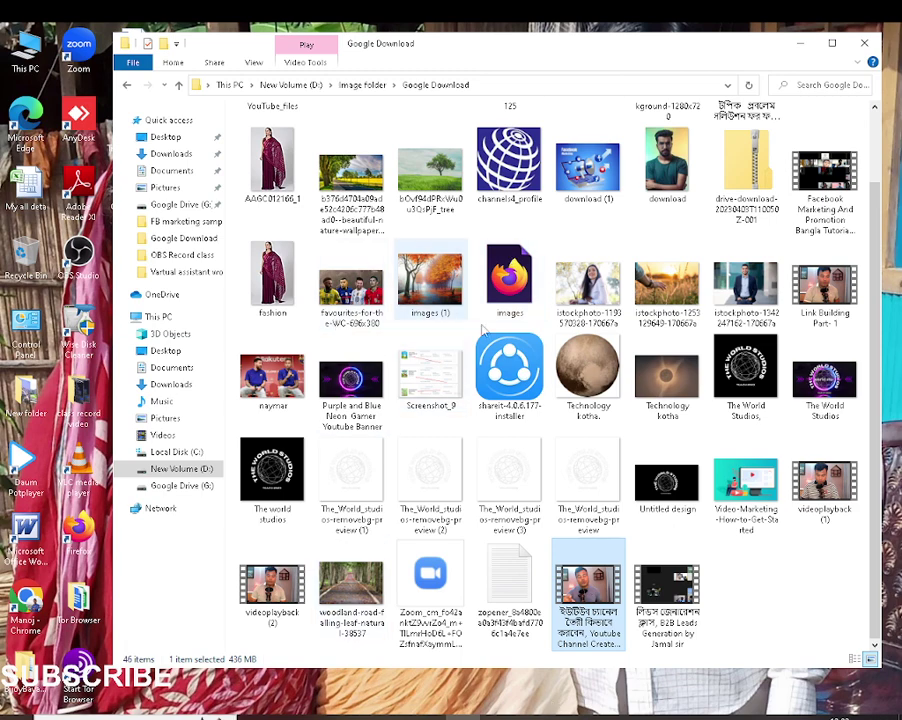
# - Look through the Google Download folder, drive D:, its Image folder and the drive-download archive for class recordings
pyautogui.scroll(1, 530, 470)
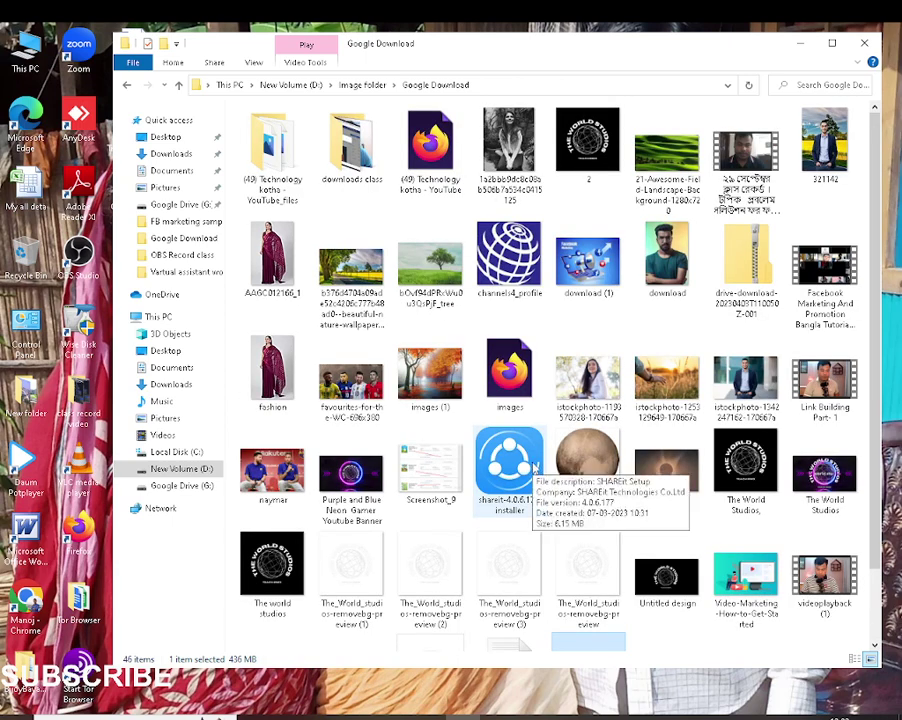
pyautogui.scroll(-1, 533, 468)
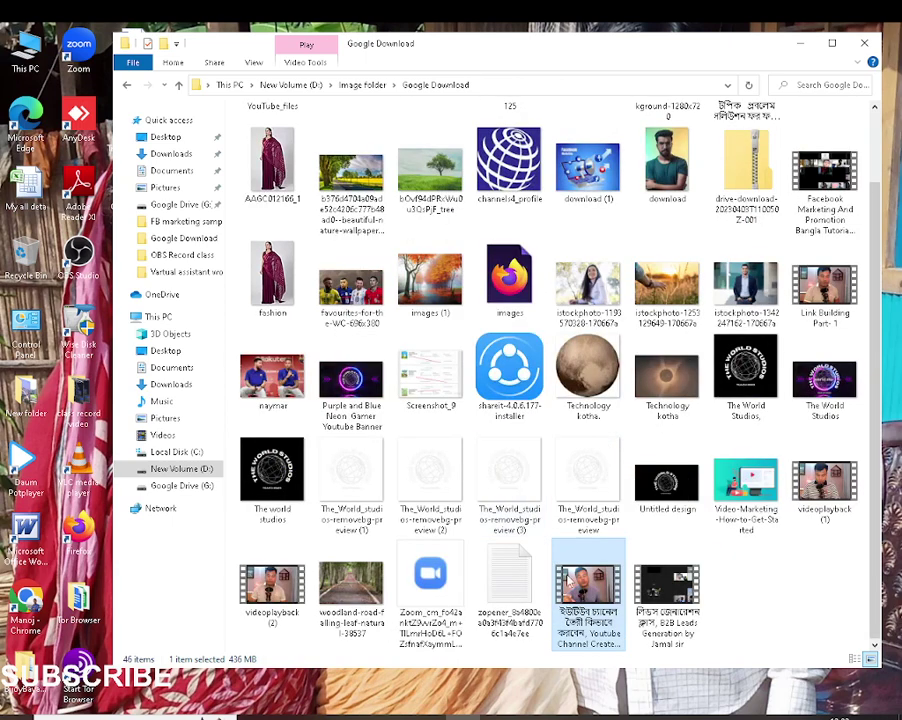
pyautogui.click(784, 598)
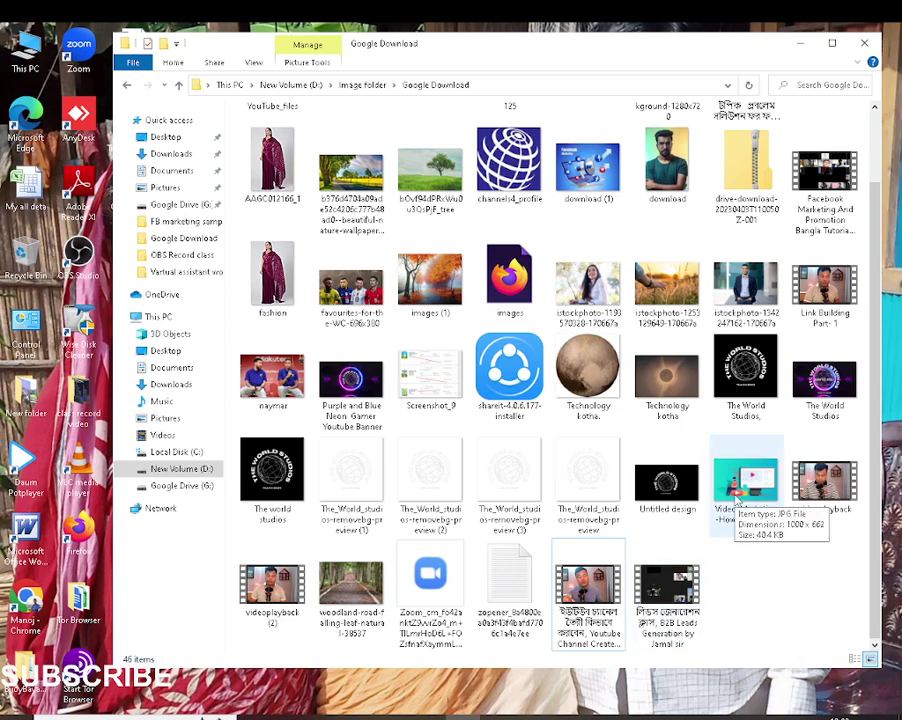
pyautogui.scroll(1, 740, 495)
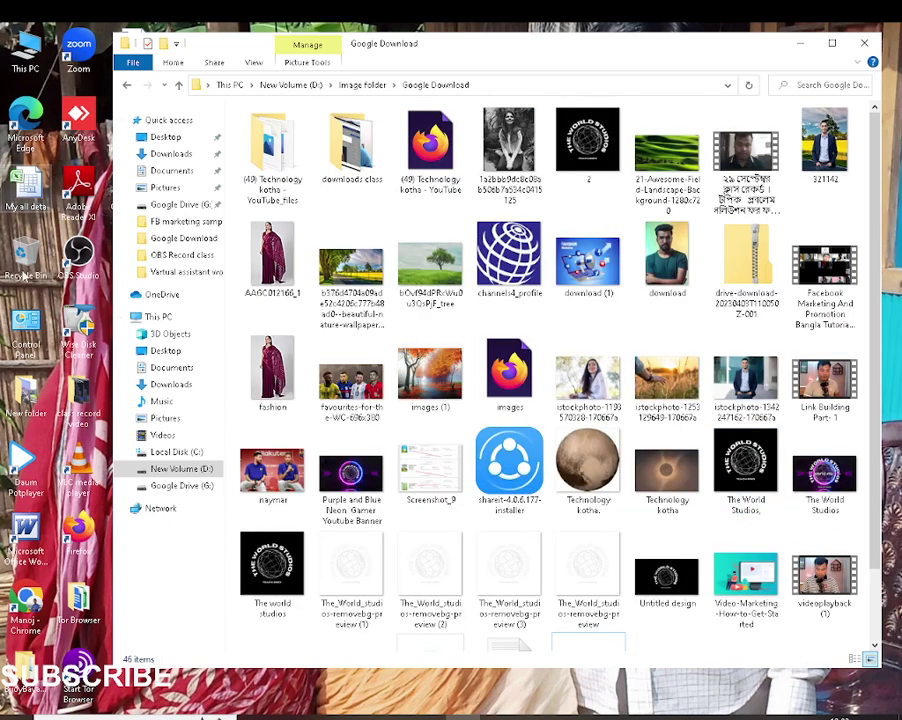
pyautogui.click(180, 469)
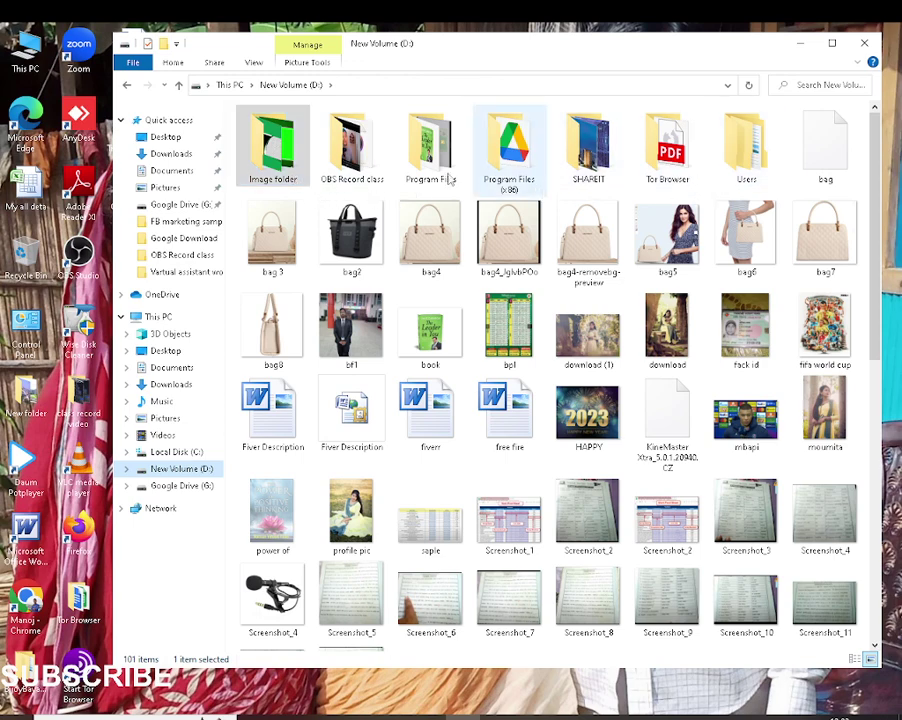
pyautogui.doubleClick(437, 145)
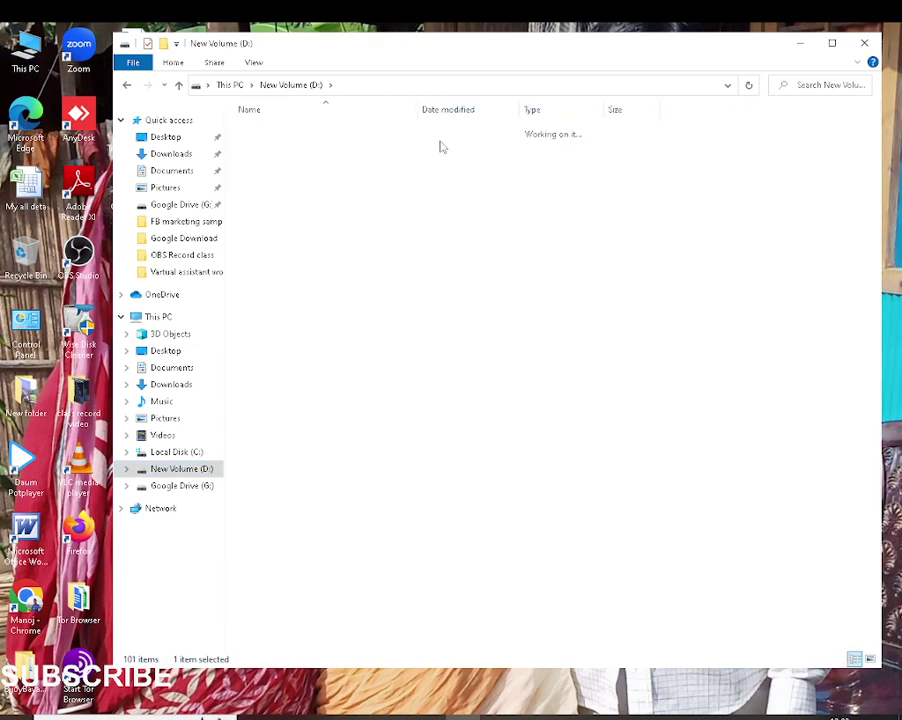
pyautogui.click(126, 85)
pyautogui.doubleClick(272, 150)
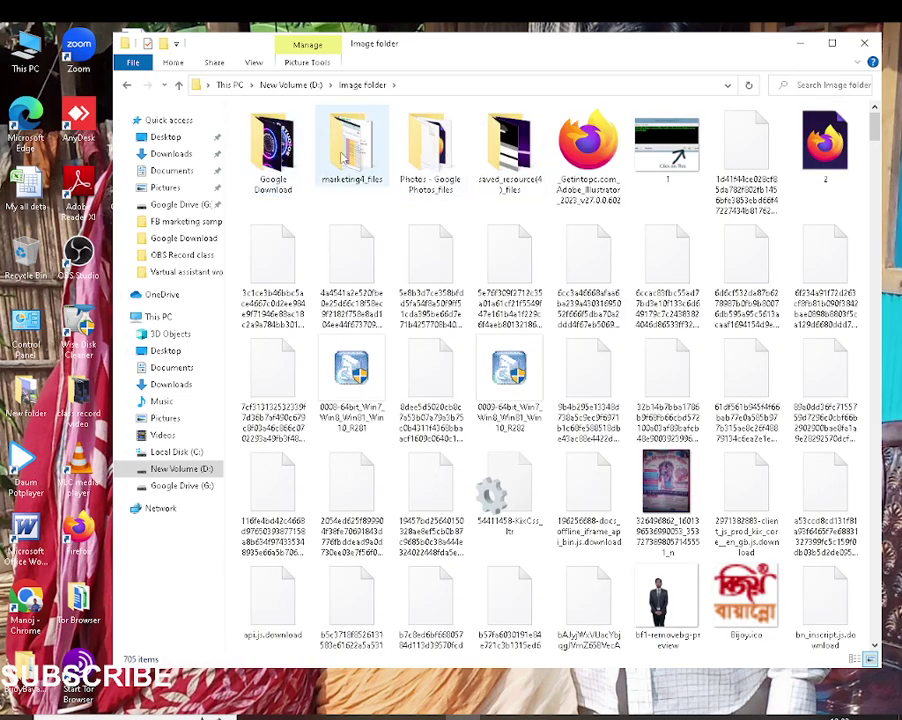
pyautogui.doubleClick(290, 160)
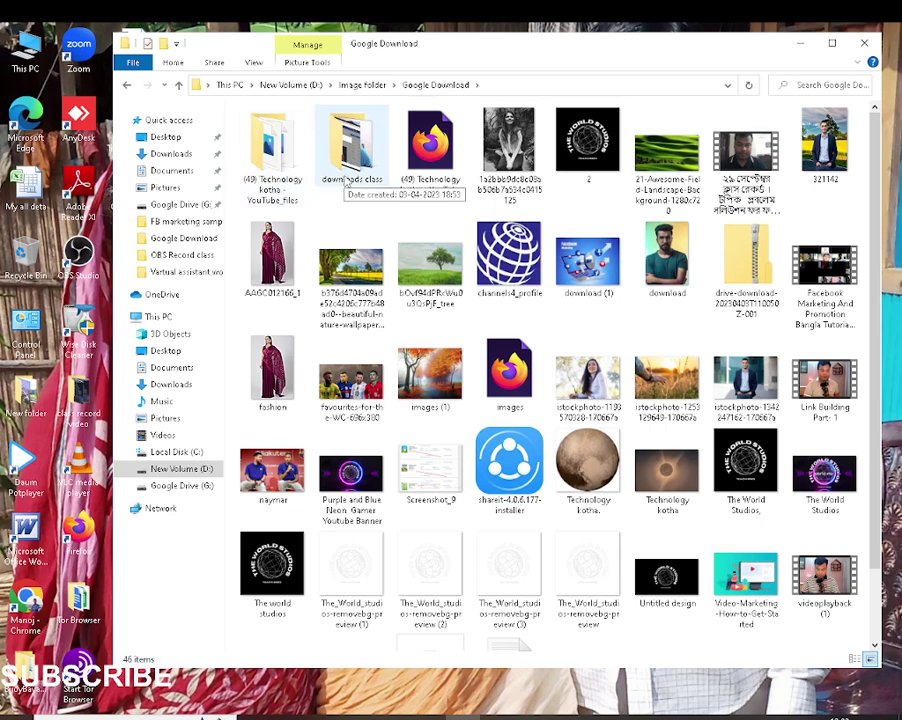
pyautogui.doubleClick(768, 255)
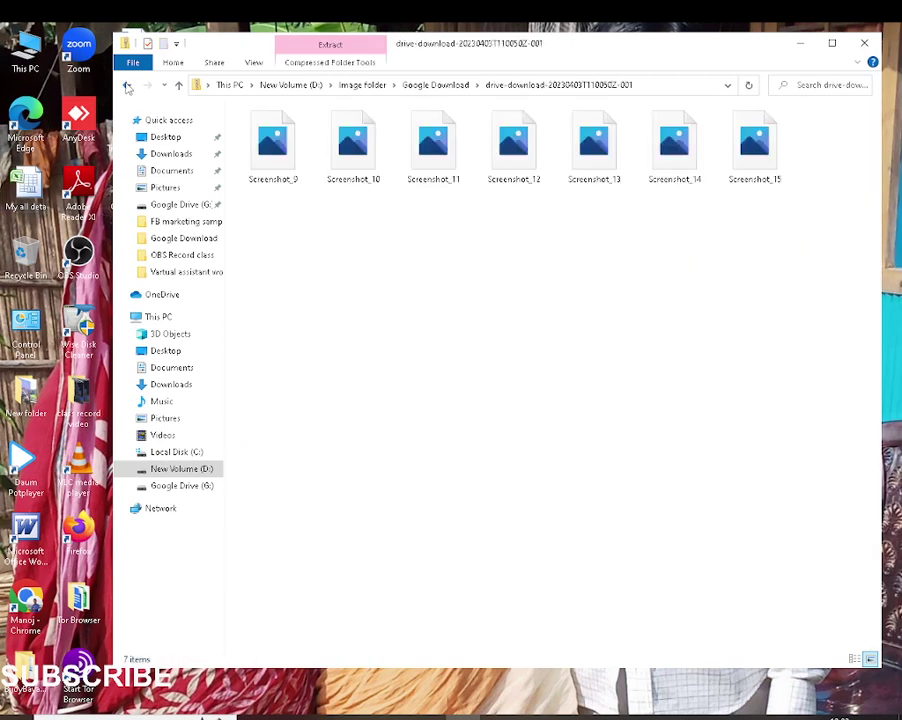
pyautogui.click(127, 85)
# - Open the downloads class folder and briefly preview the gig banner with Canva video, closing the player again
pyautogui.click(366, 150)
pyautogui.doubleClick(368, 150)
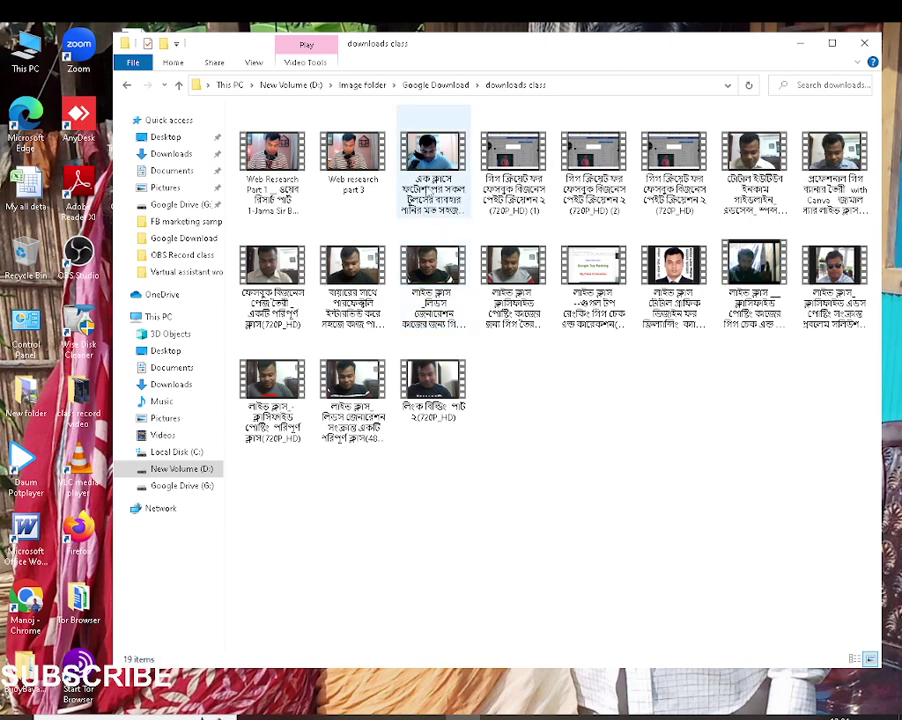
pyautogui.doubleClick(855, 178)
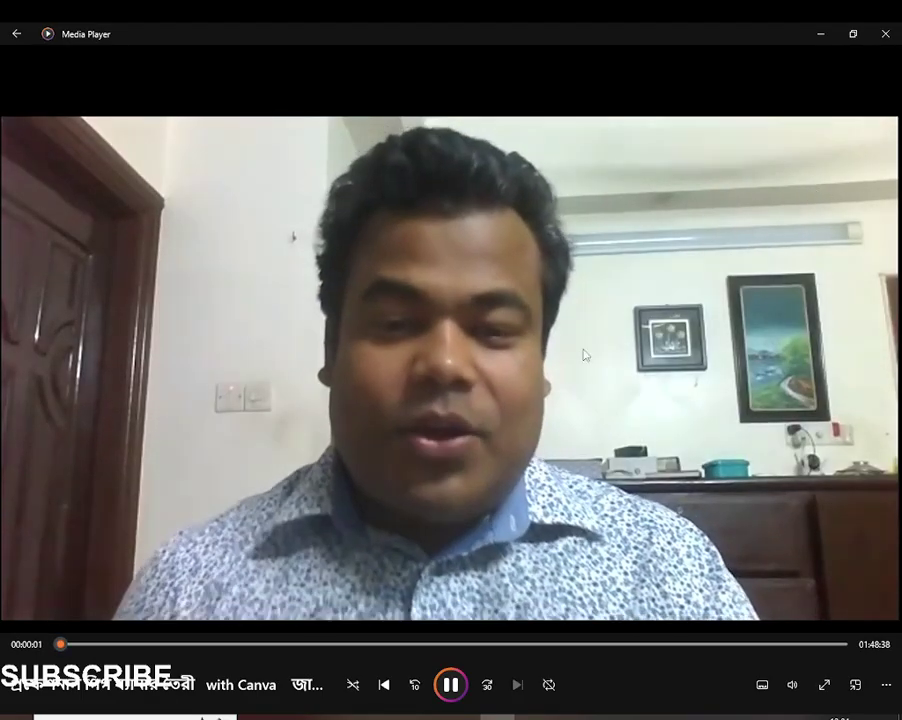
pyautogui.click(507, 470)
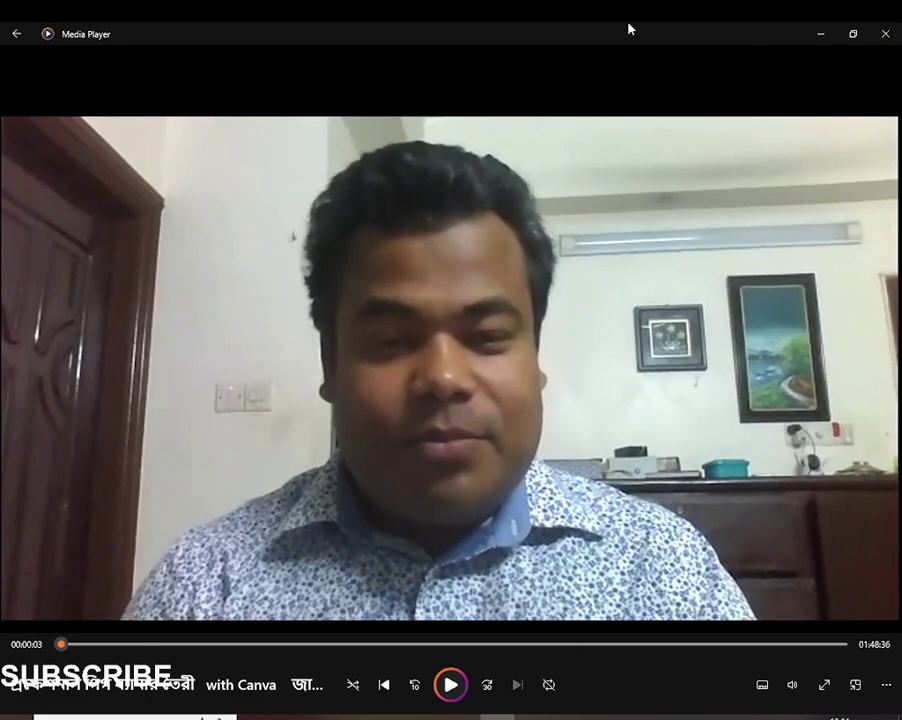
pyautogui.click(893, 31)
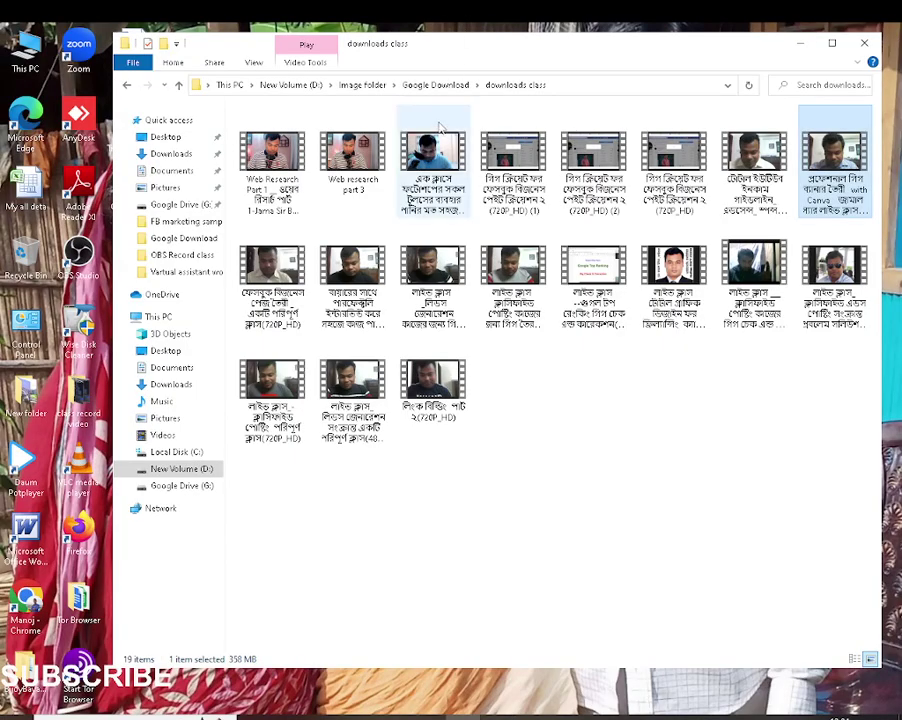
# - Play the Photoshop tools class video from the downloads class folder and open its volume control
pyautogui.doubleClick(446, 160)
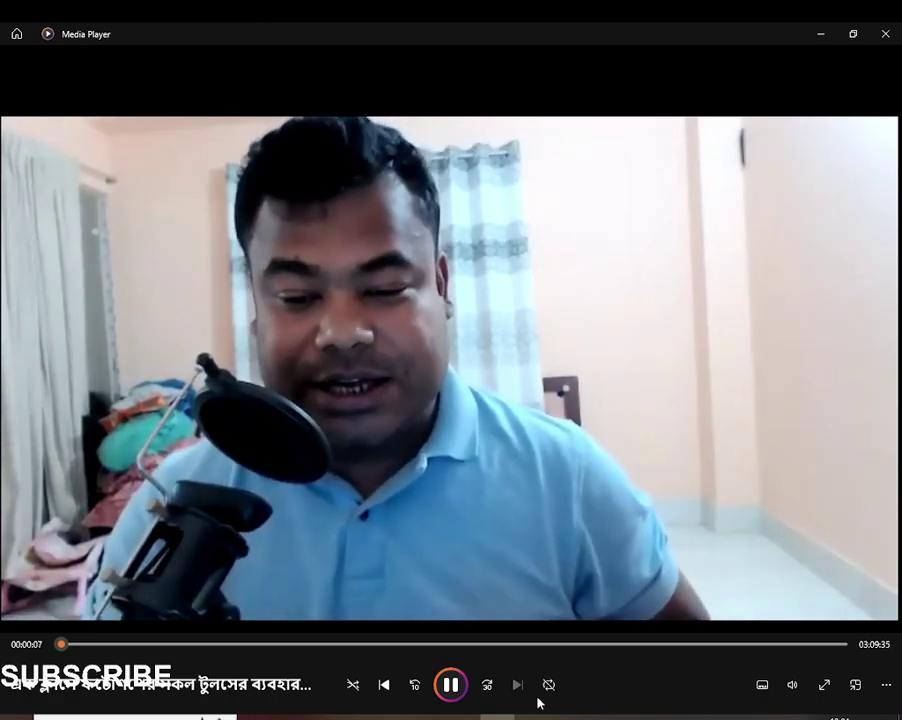
pyautogui.click(791, 688)
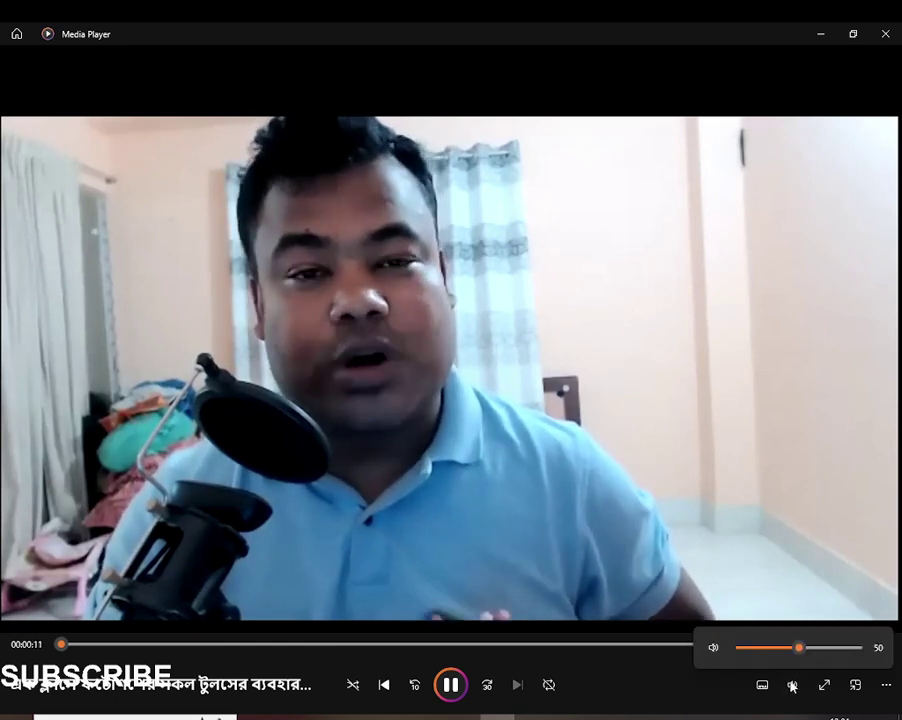